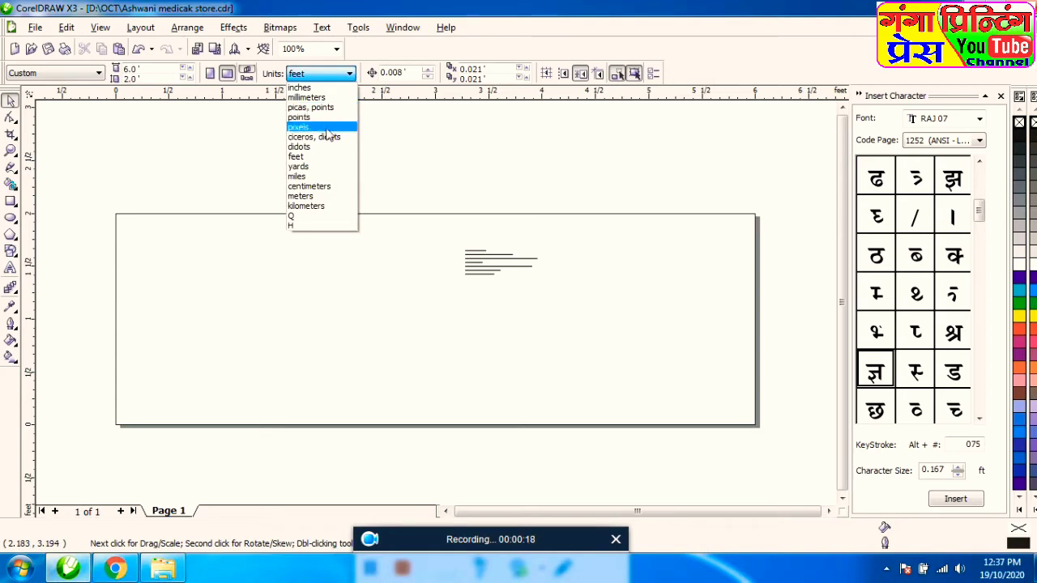
Set the drawing units to inches and move the shop text block above the banner page
left_click(320, 89)
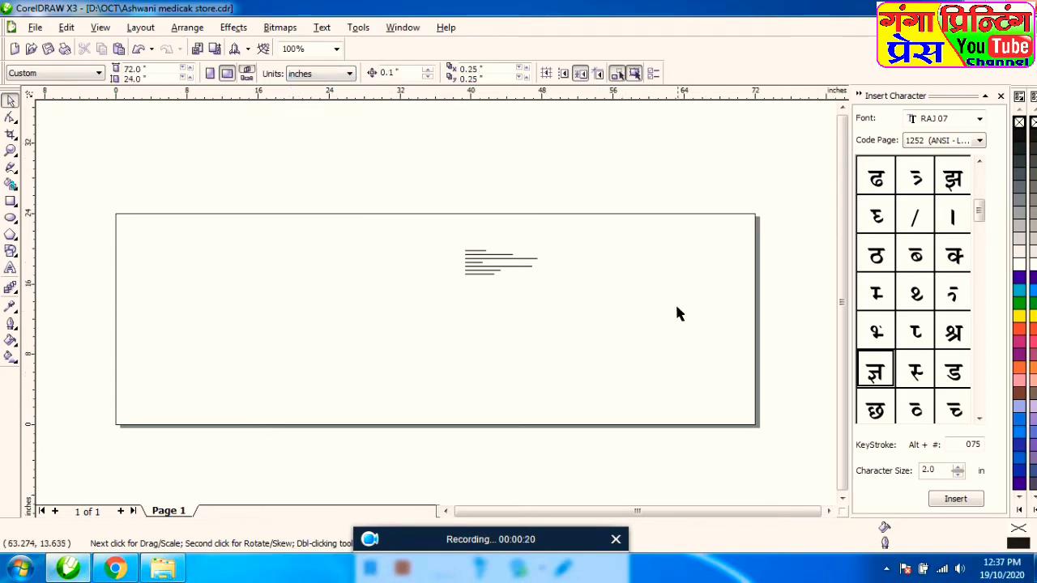
left_click(464, 250)
left_click_drag(506, 271, 690, 270)
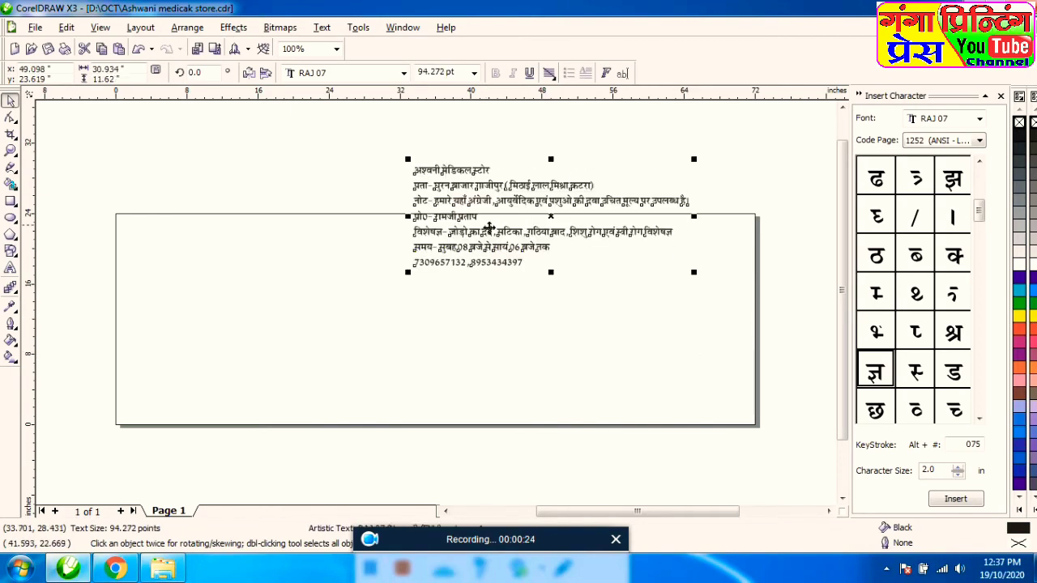
left_click_drag(469, 191, 388, 139)
left_click(680, 164)
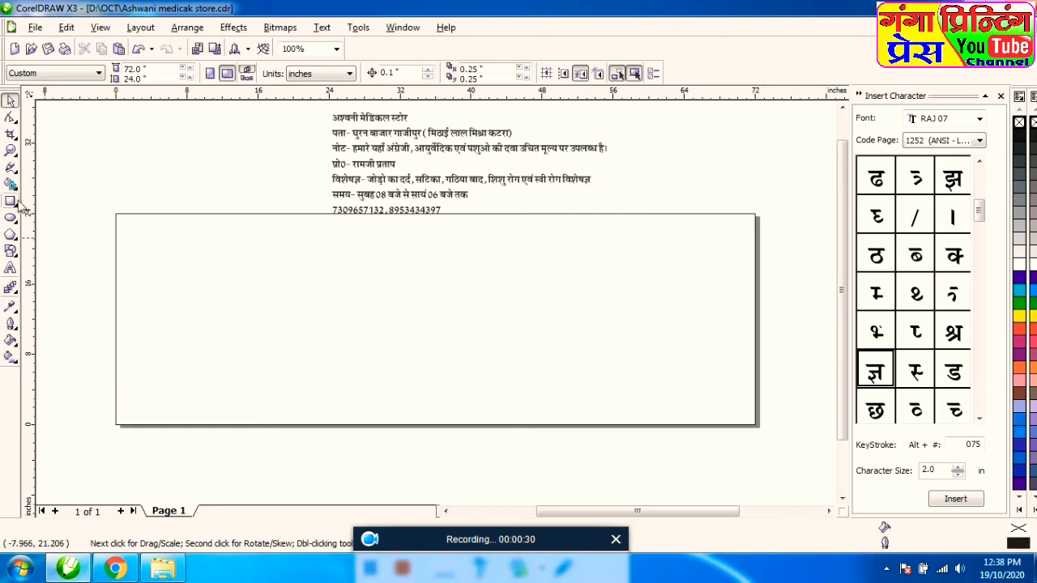
Add a page-sized 72 by 24 inch rectangle and draw a circle about 8.26 by 7.74 inches over its upper-left corner
double_click(10, 203)
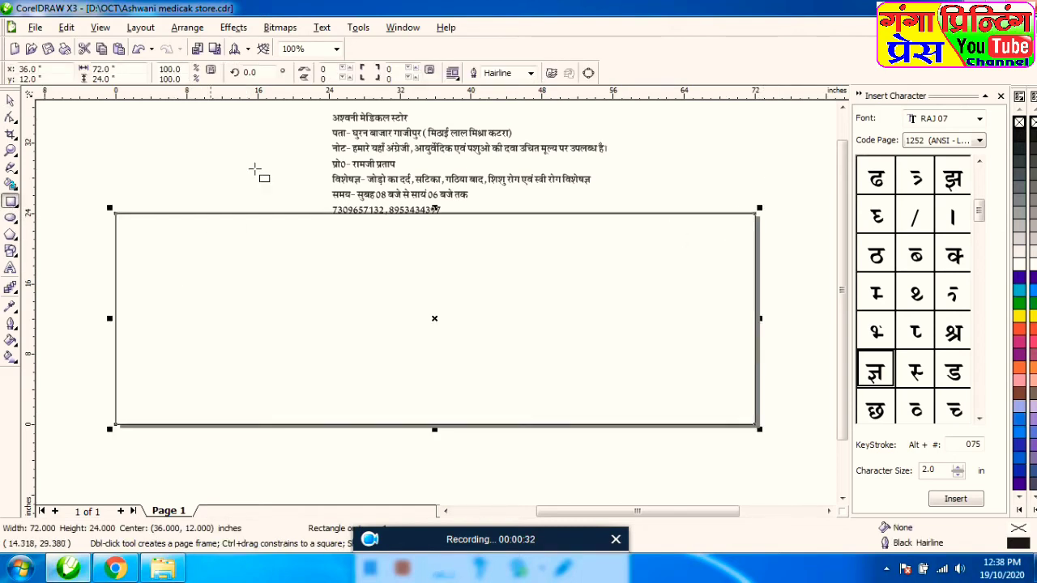
left_click(11, 217)
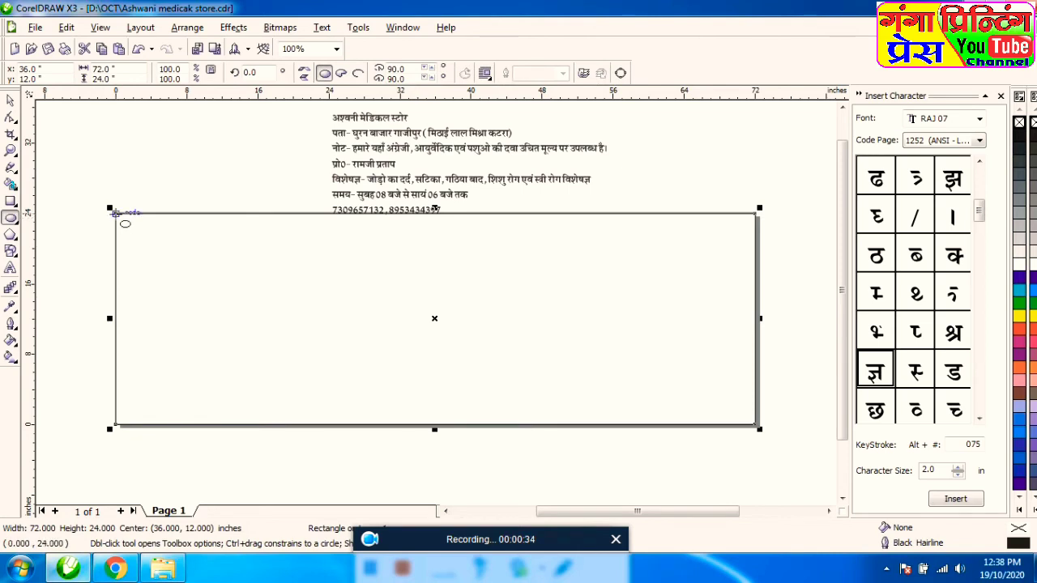
left_click_drag(105, 196, 187, 268)
key("space")
left_click_drag(159, 234, 135, 218)
left_click(185, 172)
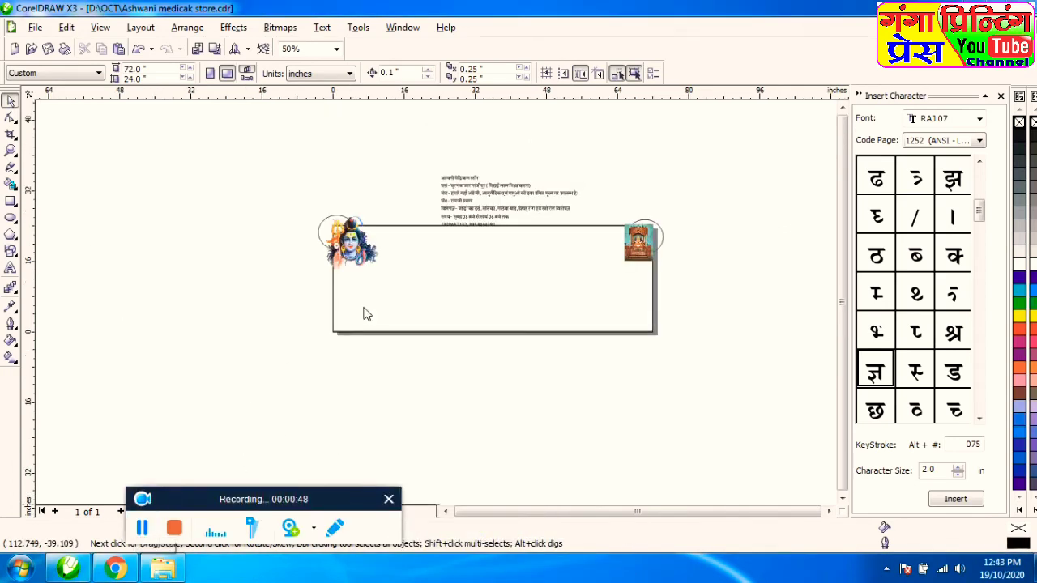
Move the Shiva picture and the temple picture clear of the two corner circles
left_click(346, 261)
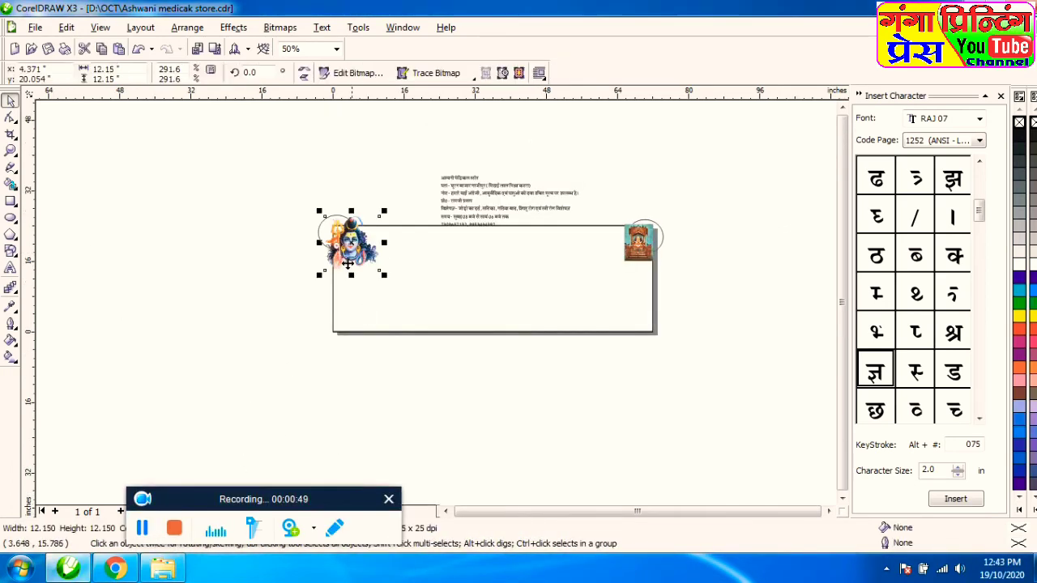
left_click(647, 250)
left_click_drag(369, 272, 314, 289)
left_click_drag(640, 243, 614, 287)
PowerClip both circles and both pictures inside the page-sized rectangle
left_click(661, 237)
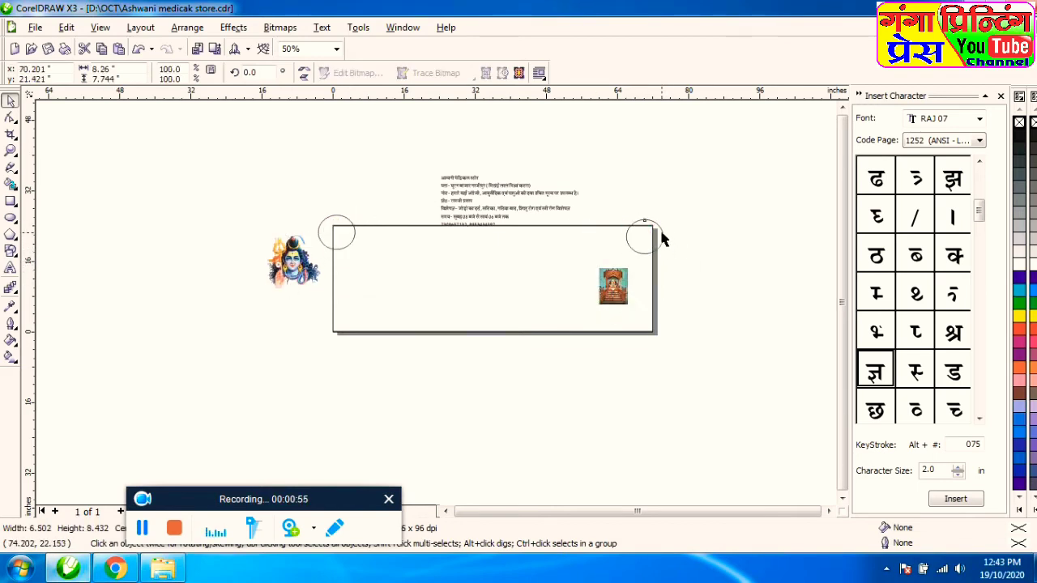
left_click(323, 240, "shift")
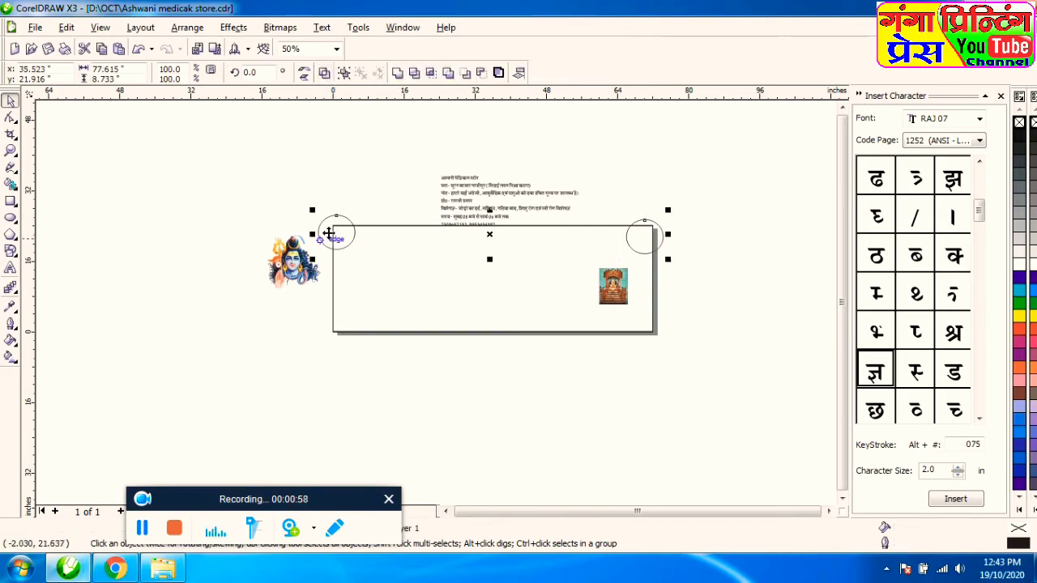
left_click(293, 268, "shift")
left_click(611, 284, "shift")
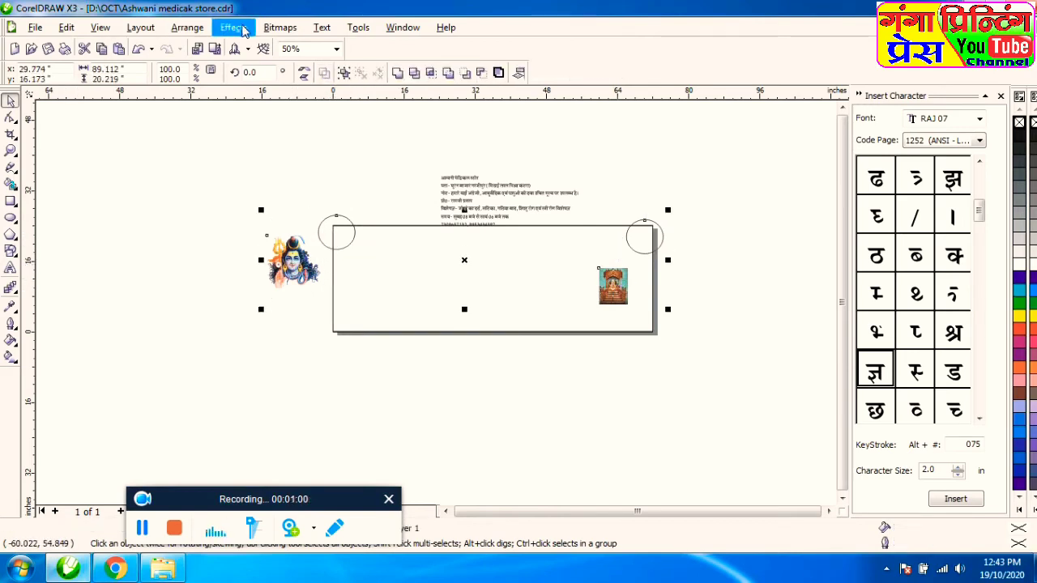
left_click(233, 27)
mouse_move(267, 226)
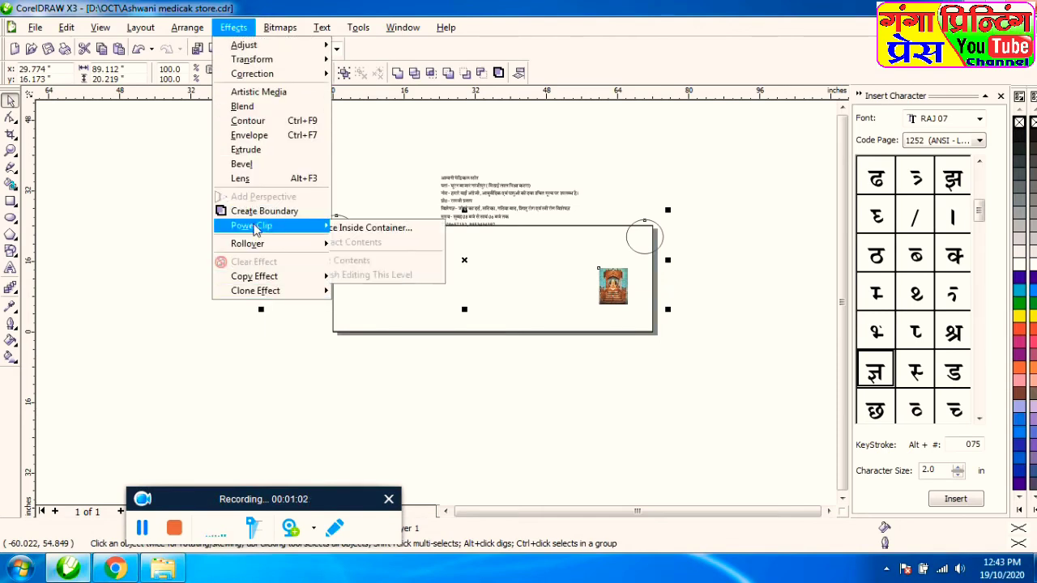
left_click(381, 226)
left_click(398, 267)
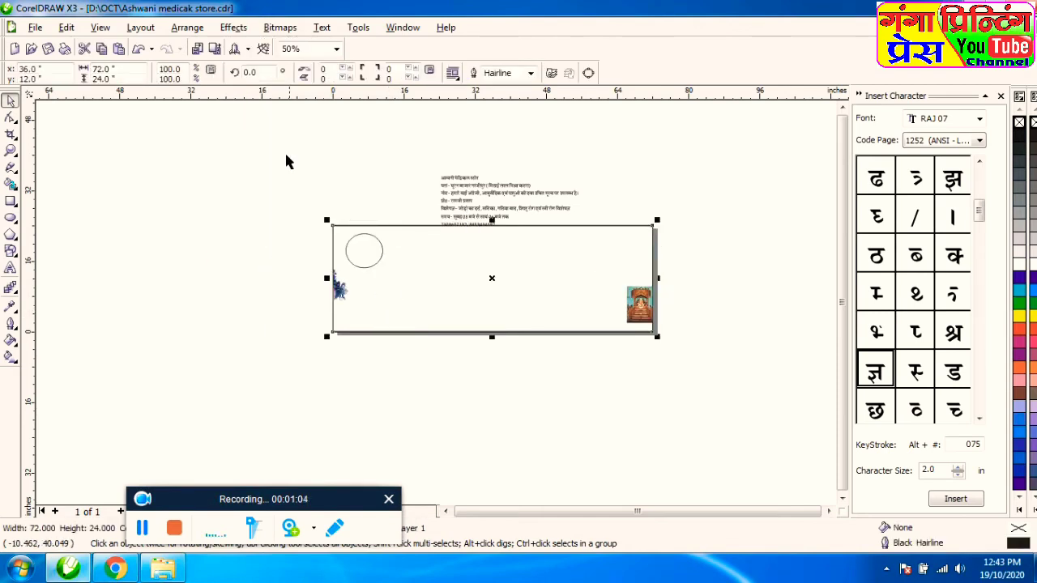
Edit the PowerClip contents and place the two circles over the rectangle's upper-left and upper-right corners
left_click(233, 27)
mouse_move(275, 225)
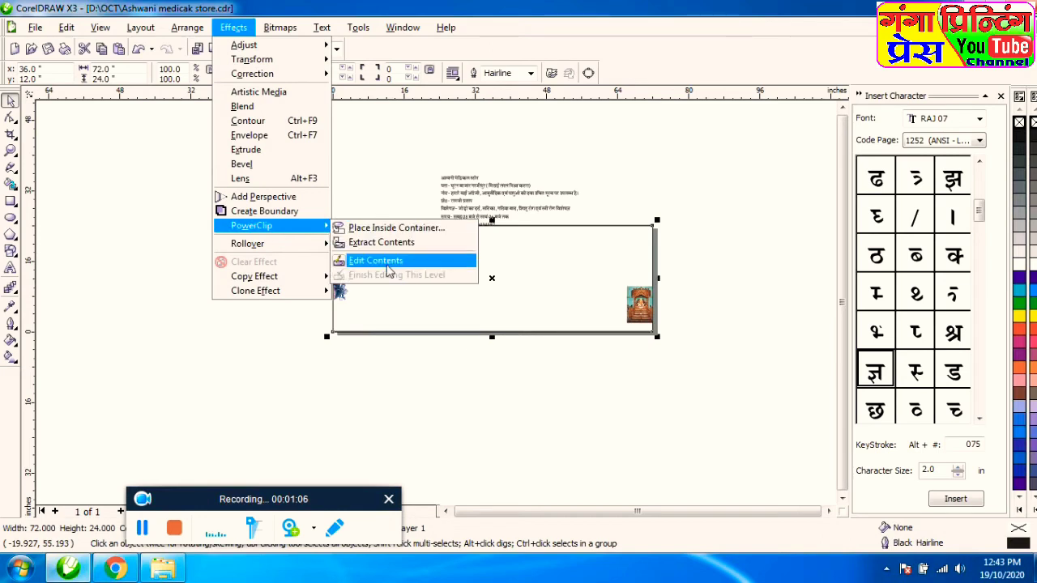
left_click(385, 261)
scroll(435, 297, "up", 1)
left_click_drag(422, 297, 379, 268)
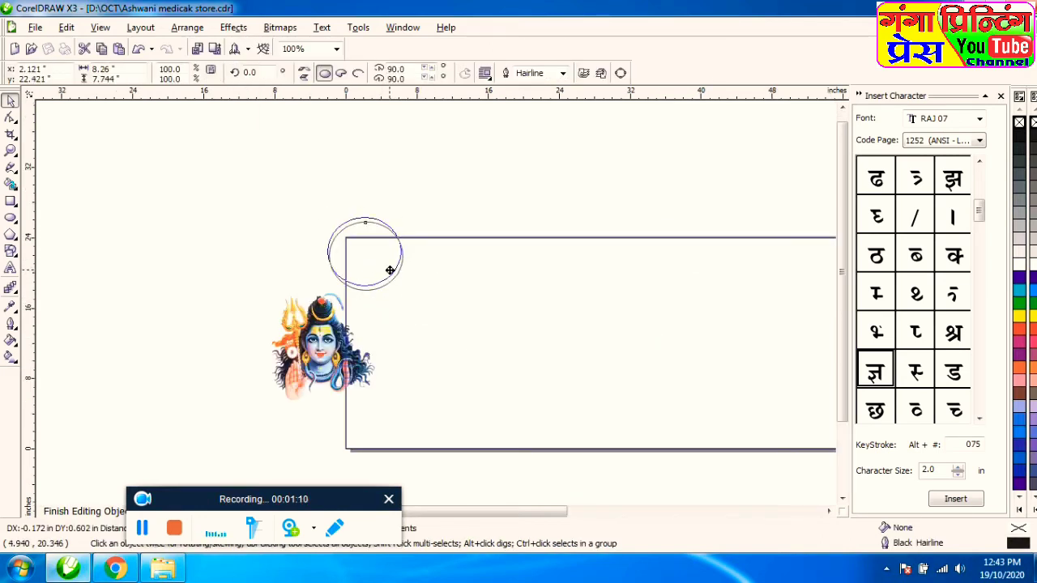
left_click(828, 512)
left_click(828, 512)
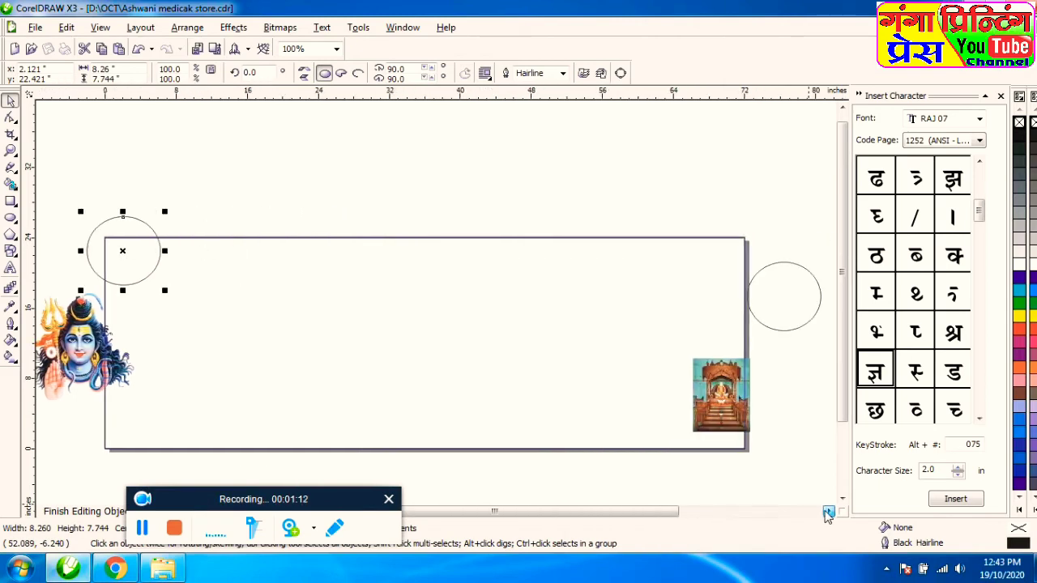
left_click_drag(789, 324, 736, 271)
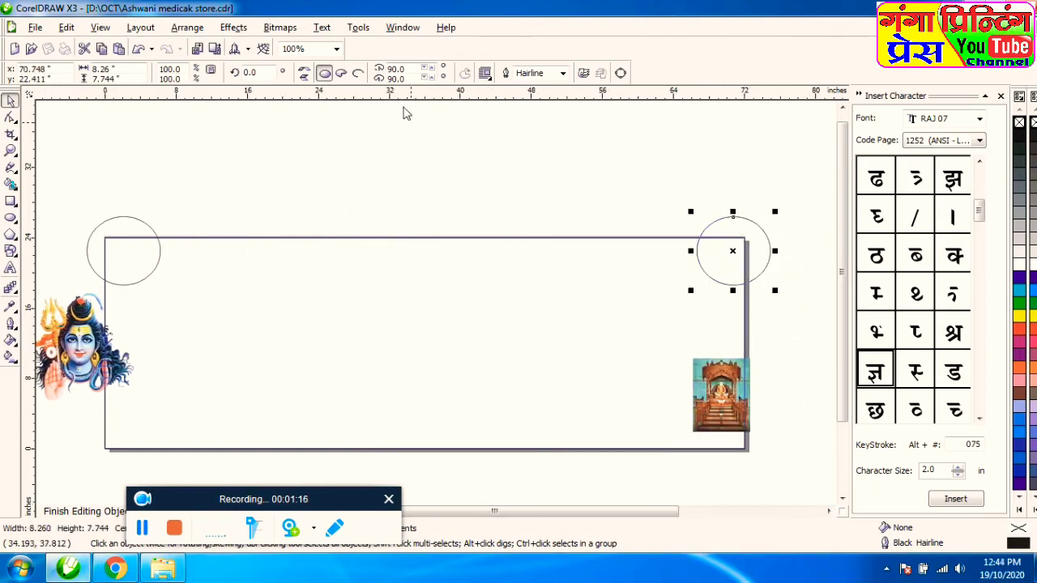
left_click(446, 290)
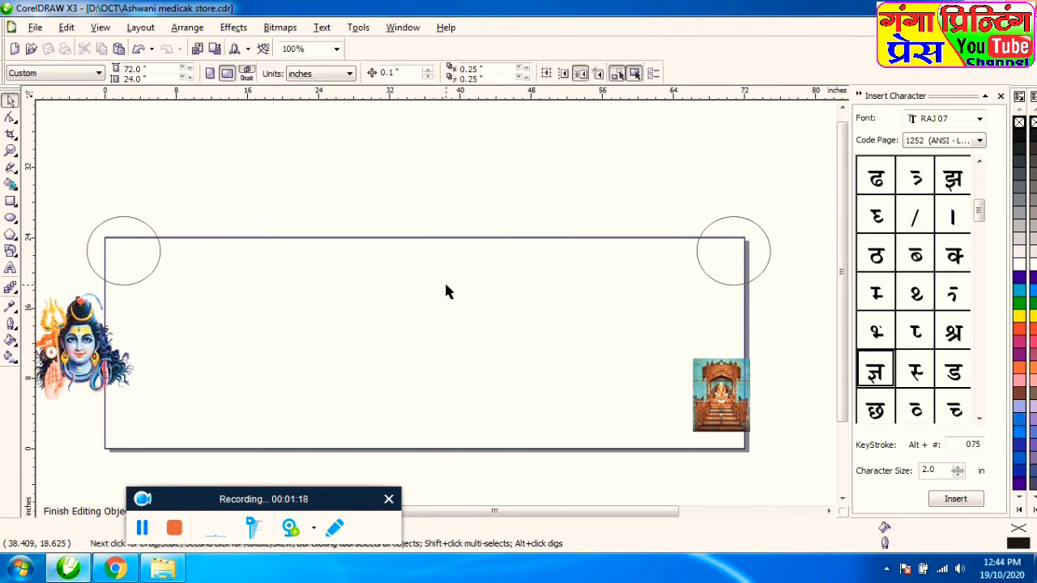
Shrink the Shiva picture to about 7.2 inches and move it to the rectangle's upper-left corner
left_click_drag(472, 94, 516, 291)
left_click_drag(81, 364, 144, 314)
left_click_drag(208, 342, 159, 297)
left_click_drag(126, 261, 136, 270)
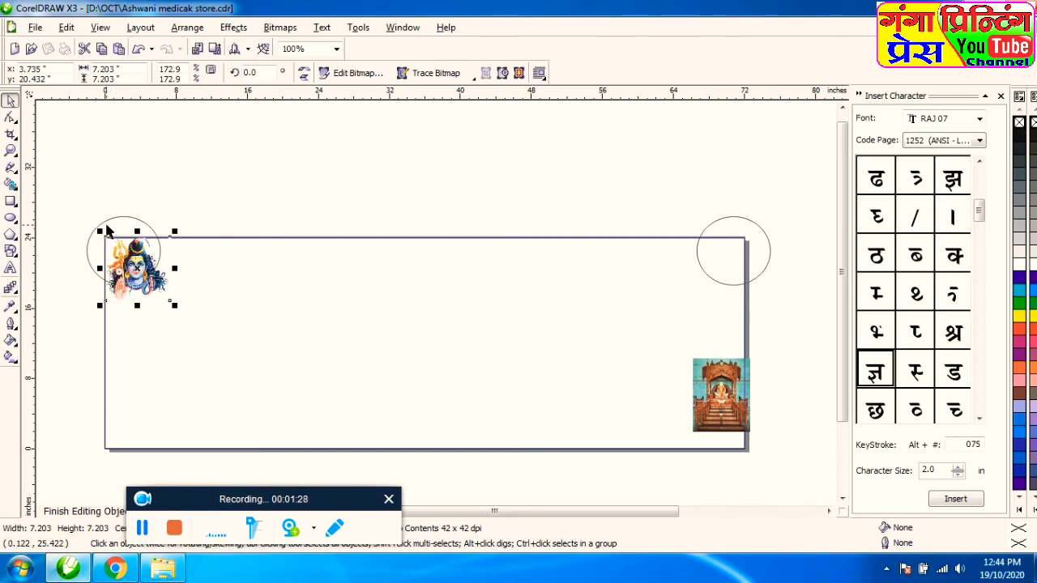
Move the left circle above the rectangle and enlarge the Shiva picture to about 7.69 inches in the upper-left corner
left_click_drag(106, 230, 97, 159)
scroll(444, 345, "up", 1)
left_click(476, 376)
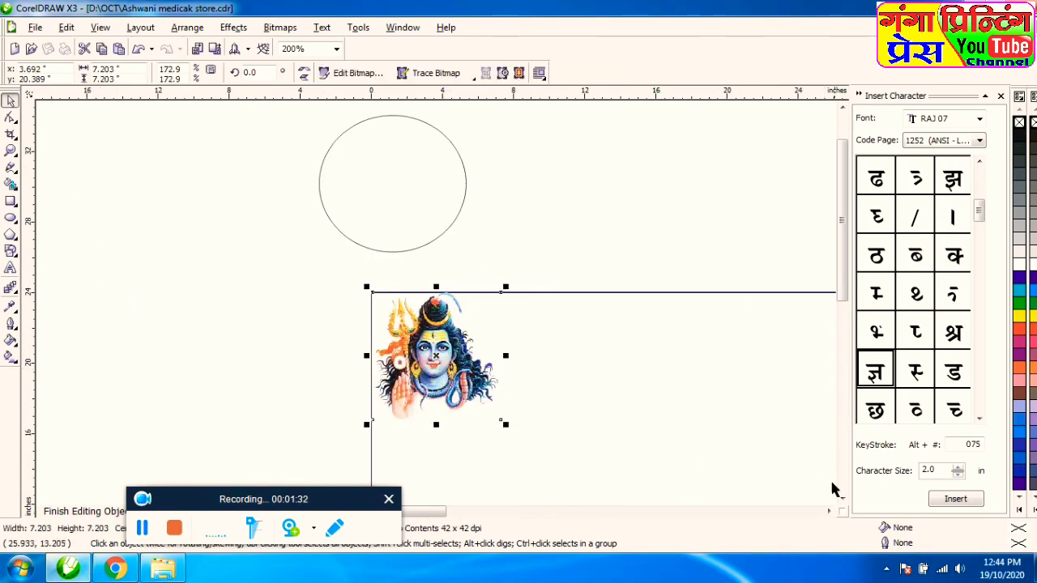
left_click(828, 511)
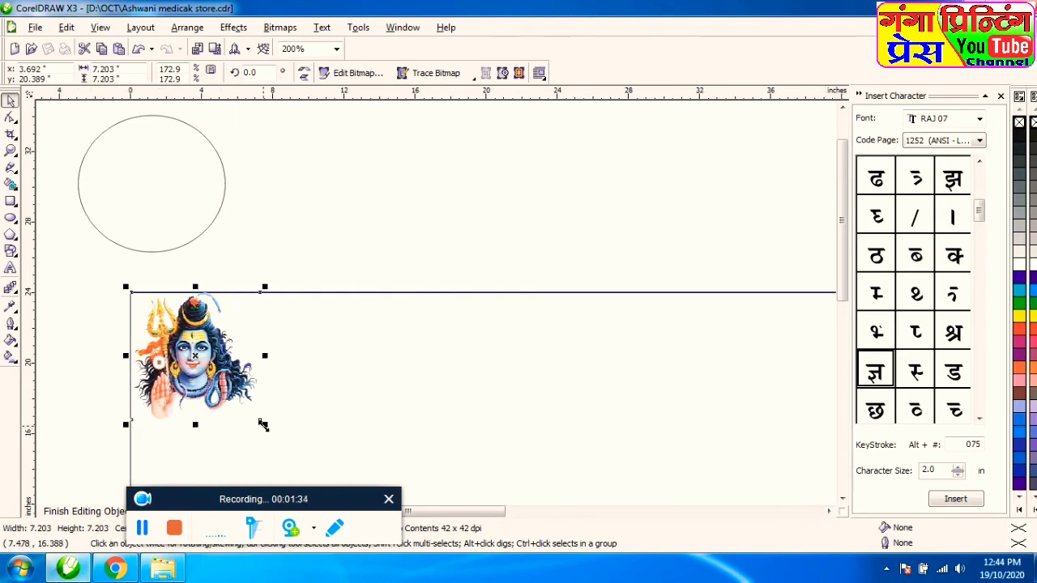
left_click_drag(263, 426, 279, 429)
left_click(92, 293)
left_click_drag(206, 371, 205, 378)
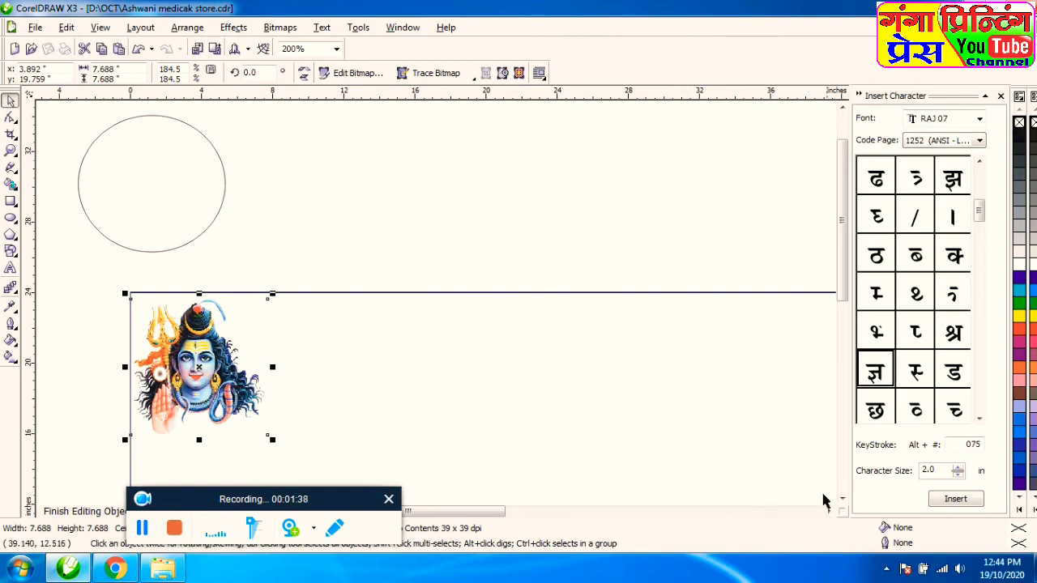
Move the right circle above the rectangle and fit the temple picture into the upper-right corner at about 6.14 by 7.96 inches
left_click(828, 512)
key("F3")
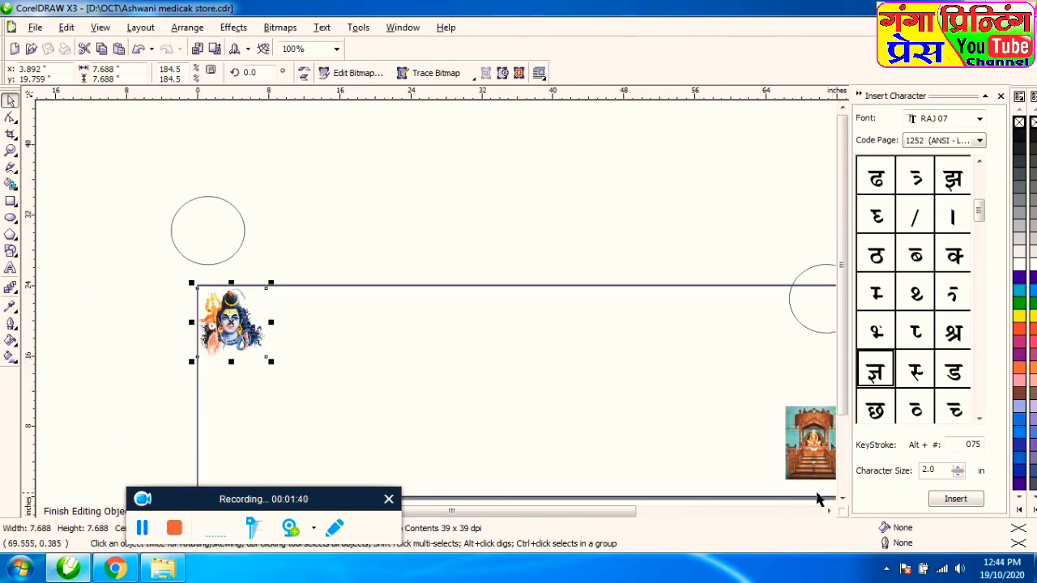
left_click(828, 511)
left_click_drag(702, 310, 666, 212)
left_click_drag(669, 429, 661, 320)
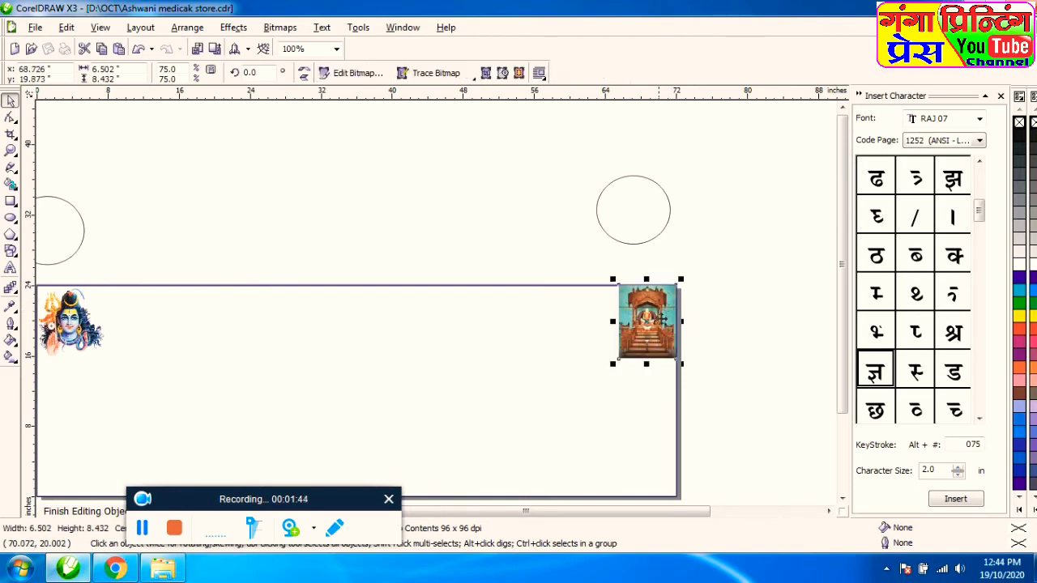
left_click_drag(613, 365, 618, 359)
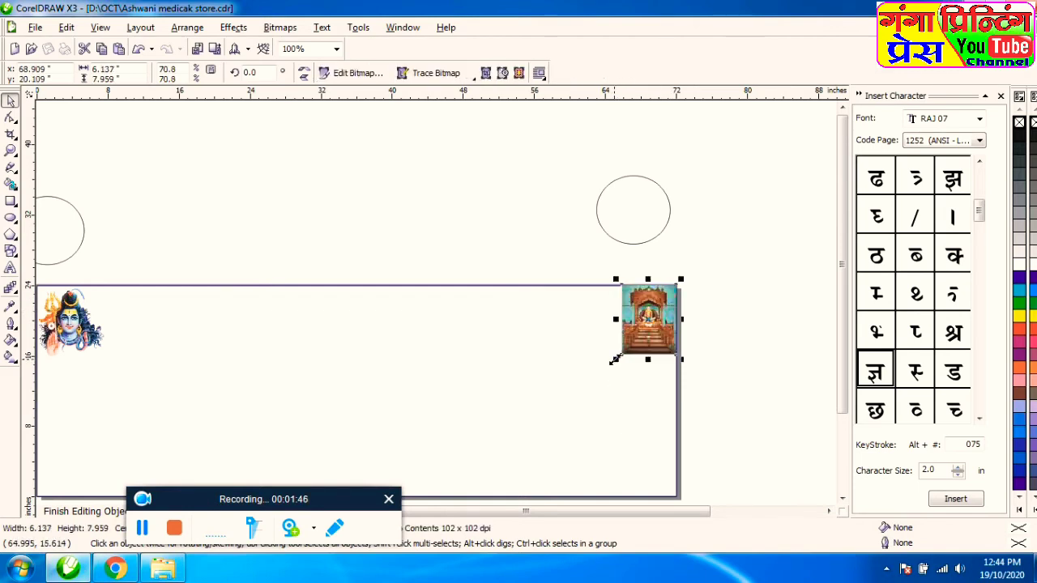
Fade the temple picture's lower edge with a linear transparency and nudge the picture slightly towards the rectangle's right edge
left_click(11, 287)
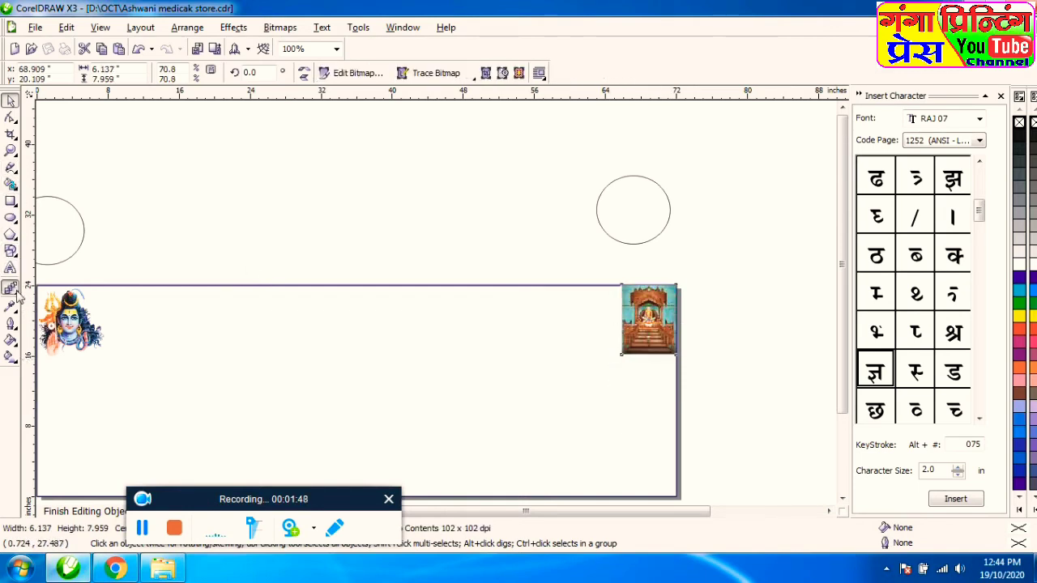
left_click(15, 292)
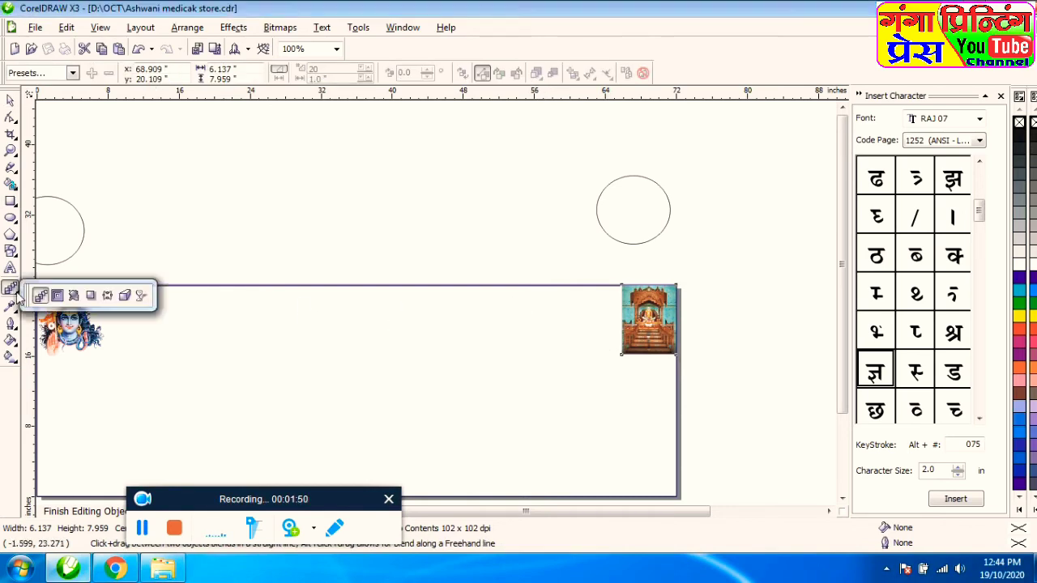
left_click(143, 298)
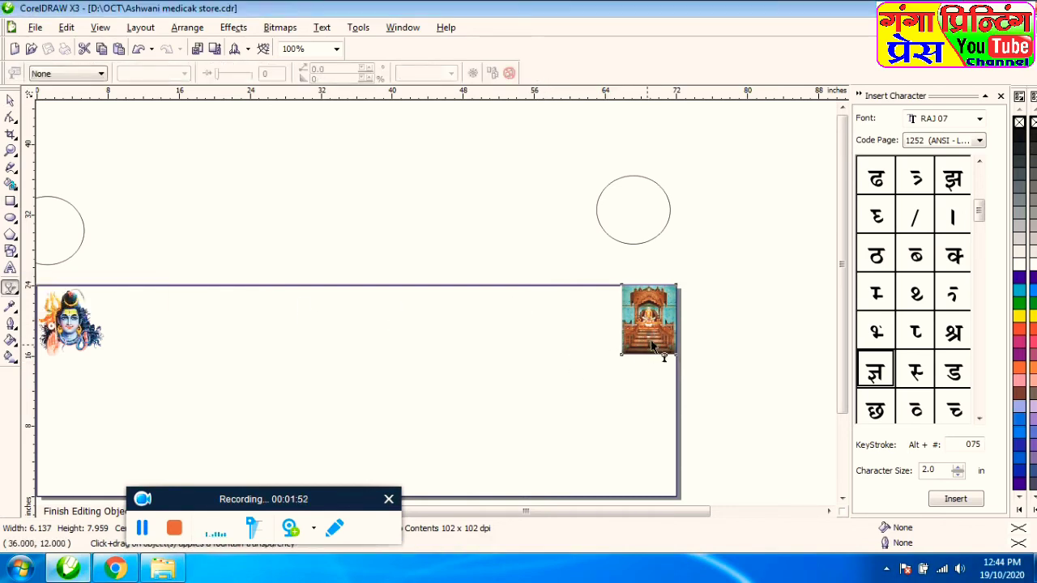
left_click_drag(648, 345, 650, 355)
scroll(650, 355, "up", 4)
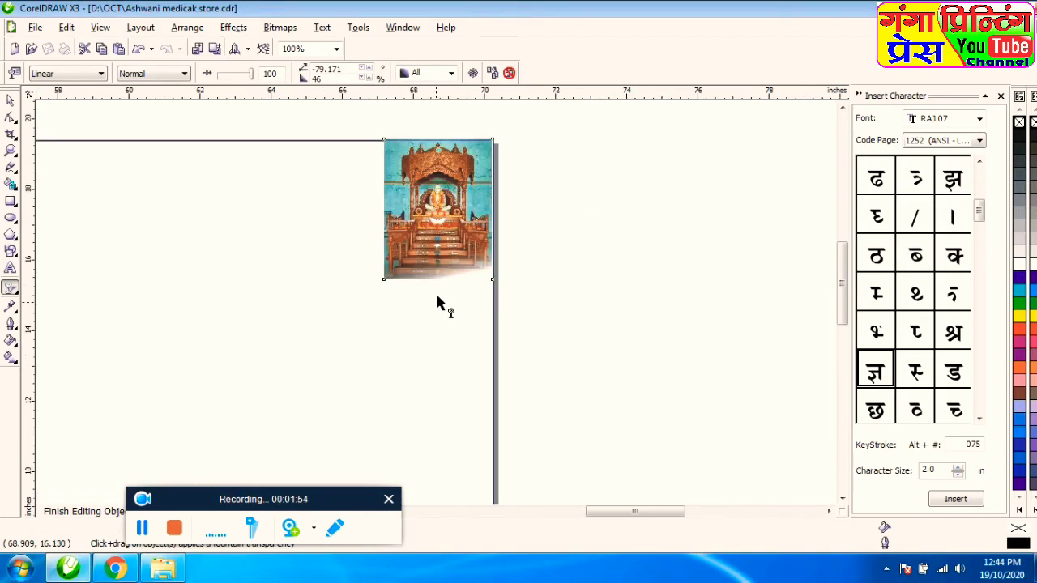
left_click_drag(445, 256, 436, 247)
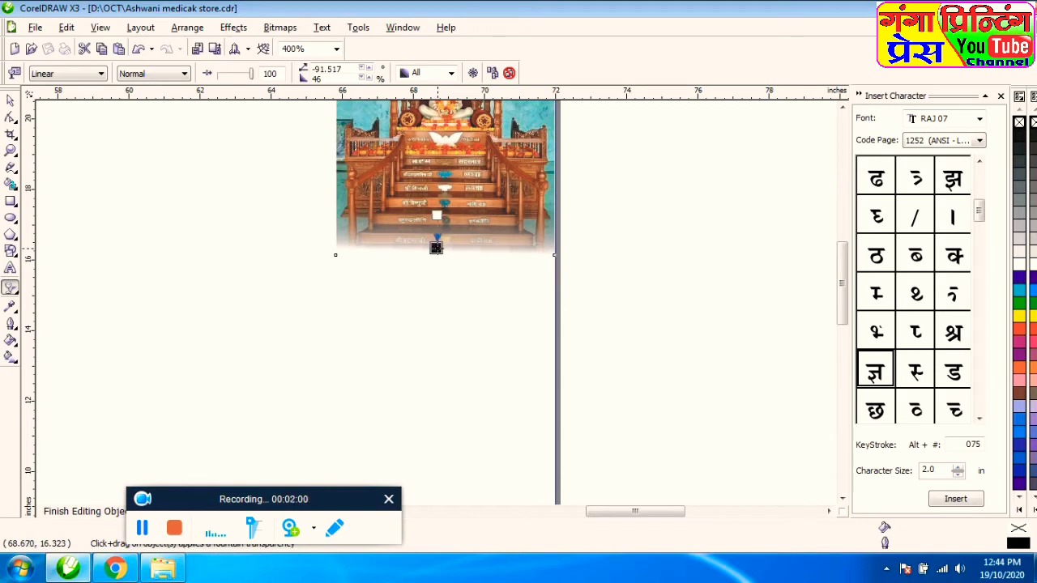
left_click(11, 99)
scroll(339, 269, "down", 1)
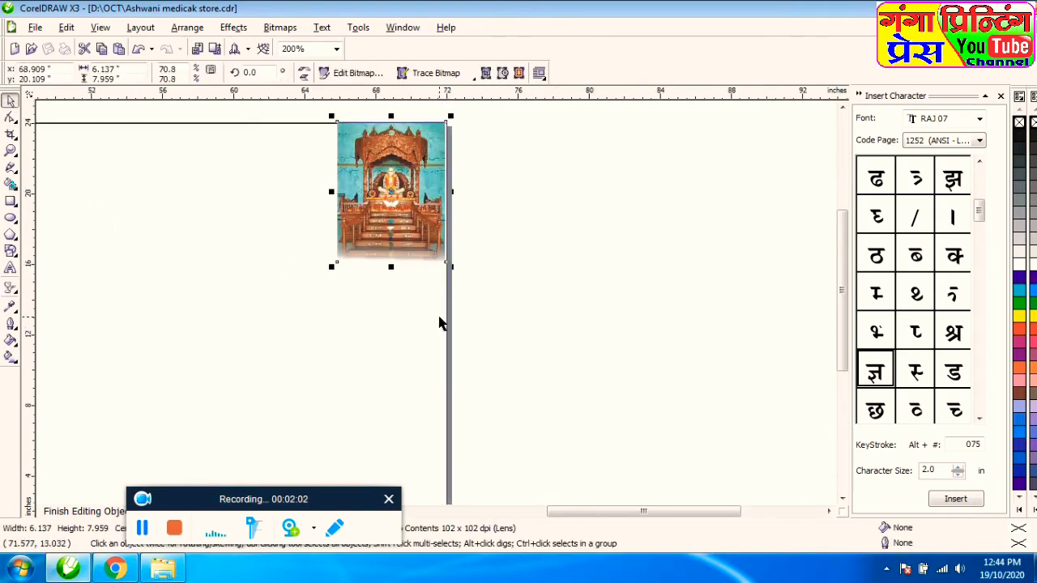
scroll(435, 305, "down", 1)
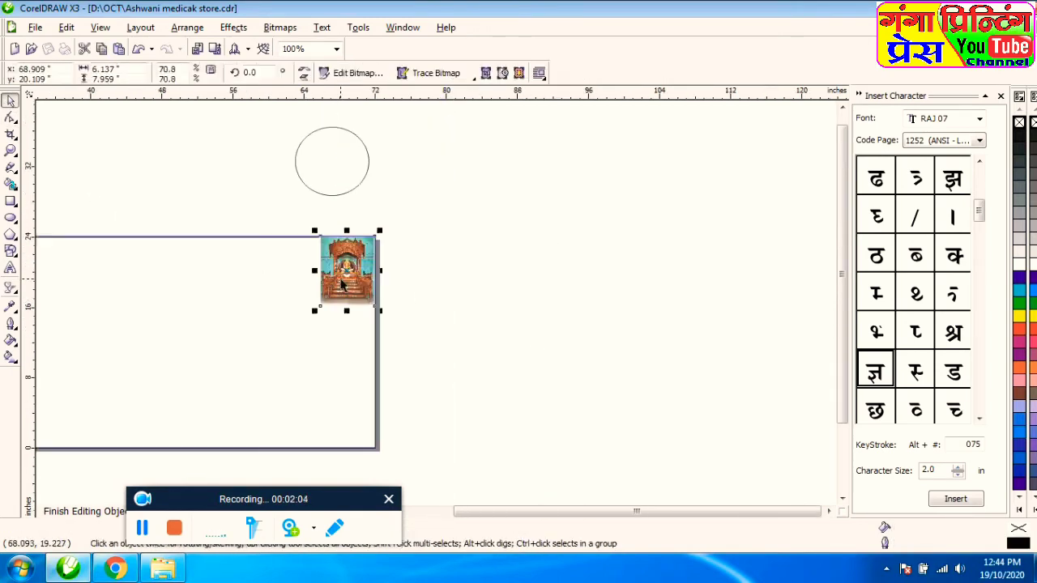
left_click_drag(336, 284, 338, 284)
left_click(421, 199)
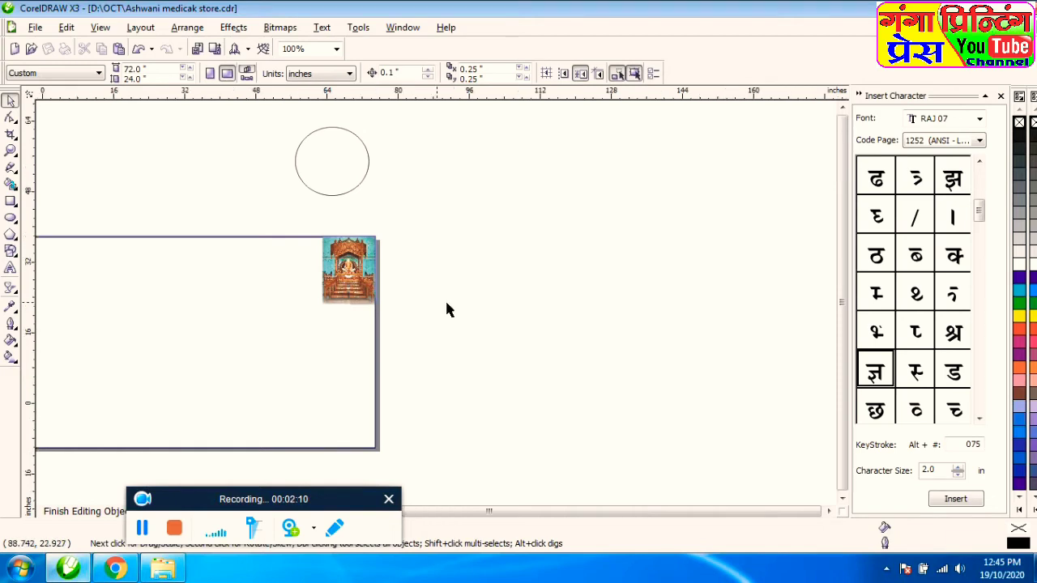
Delete the two circles above the banner rectangle
scroll(522, 243, "down", 1)
left_click_drag(345, 496, 261, 531)
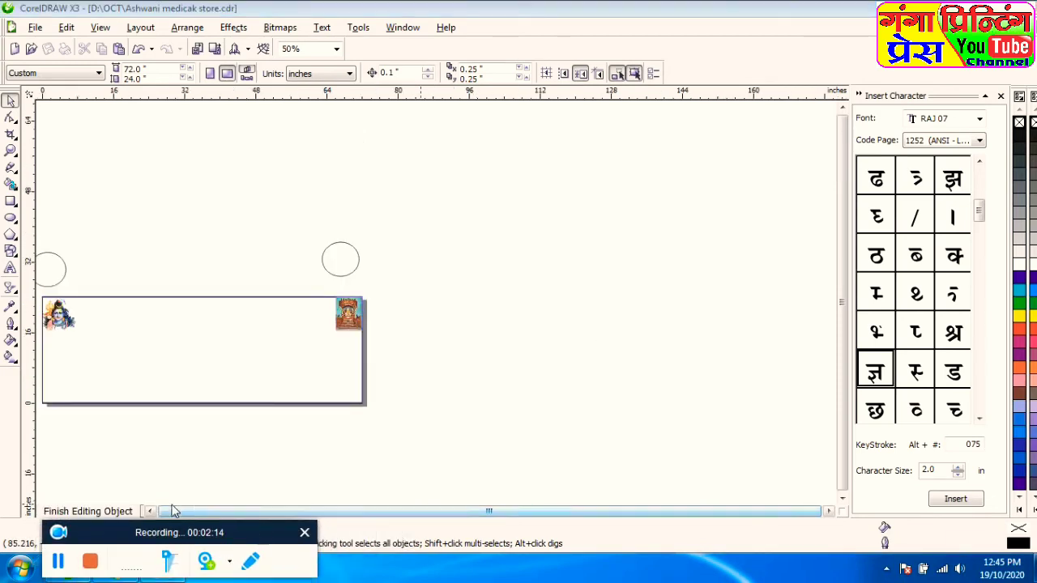
scroll(325, 243, "left", 3)
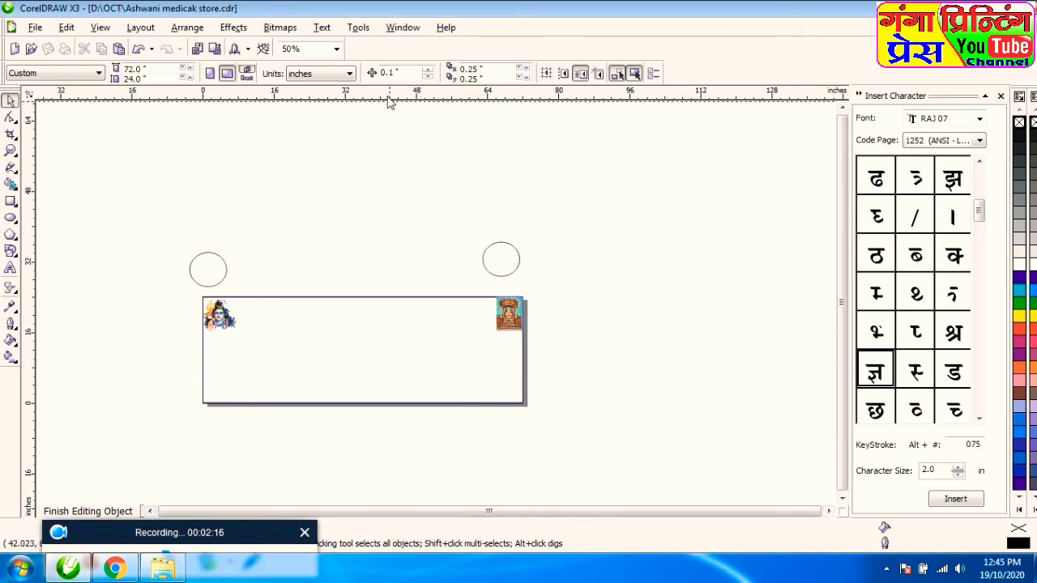
left_click_drag(438, 296, 421, 168)
left_click_drag(433, 216, 526, 276)
right_click(507, 260)
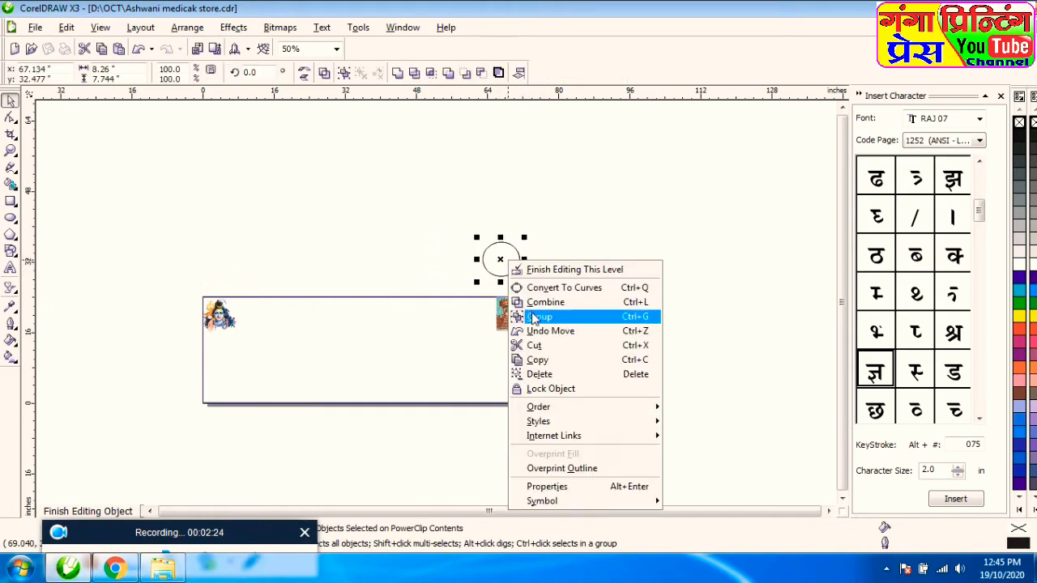
left_click(550, 374)
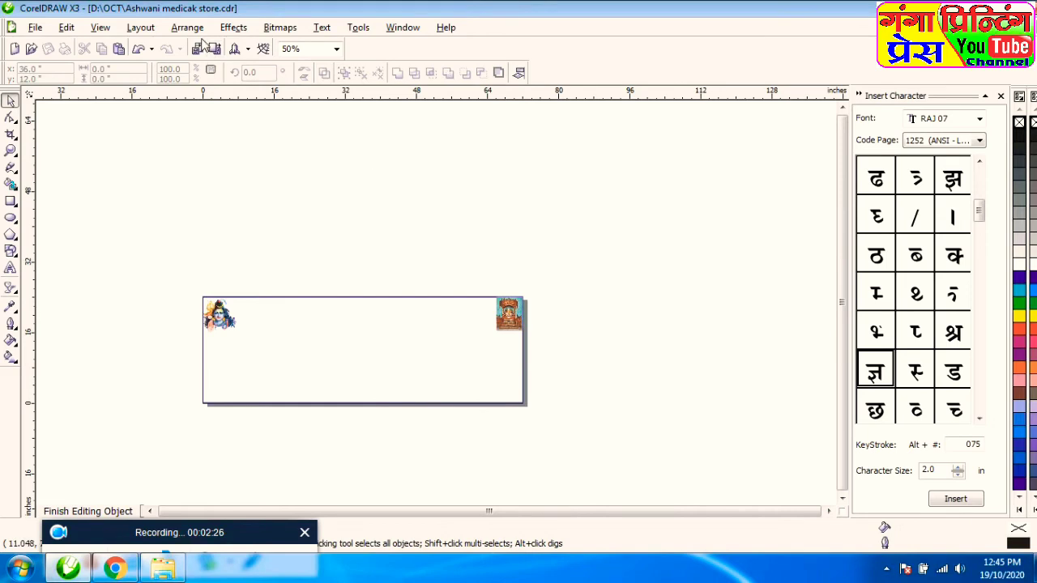
Convert the Shiva picture and the temple picture to CMYK colour mode
left_click(225, 307)
left_click(275, 26)
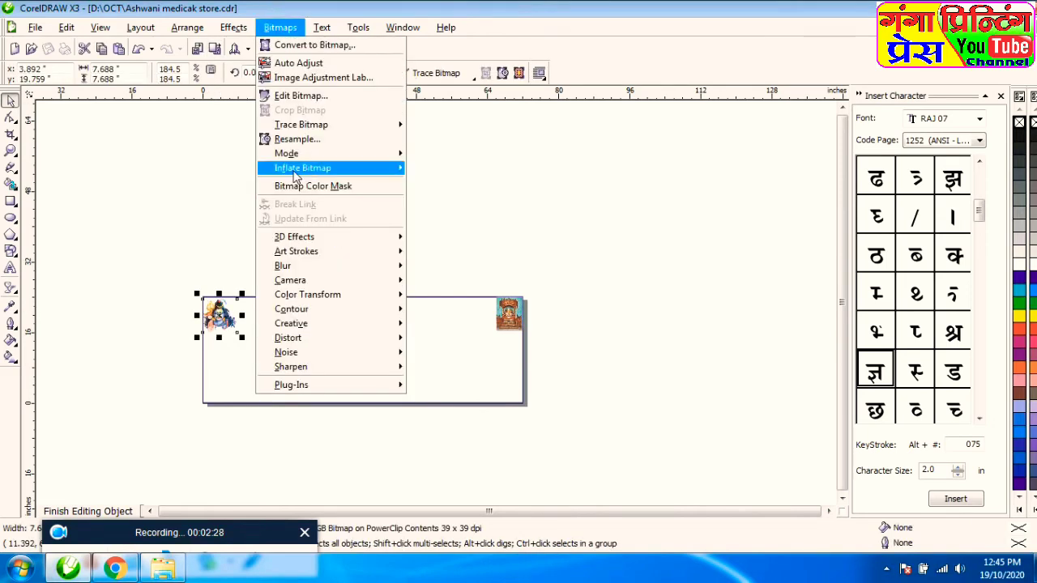
mouse_move(300, 154)
left_click(447, 230)
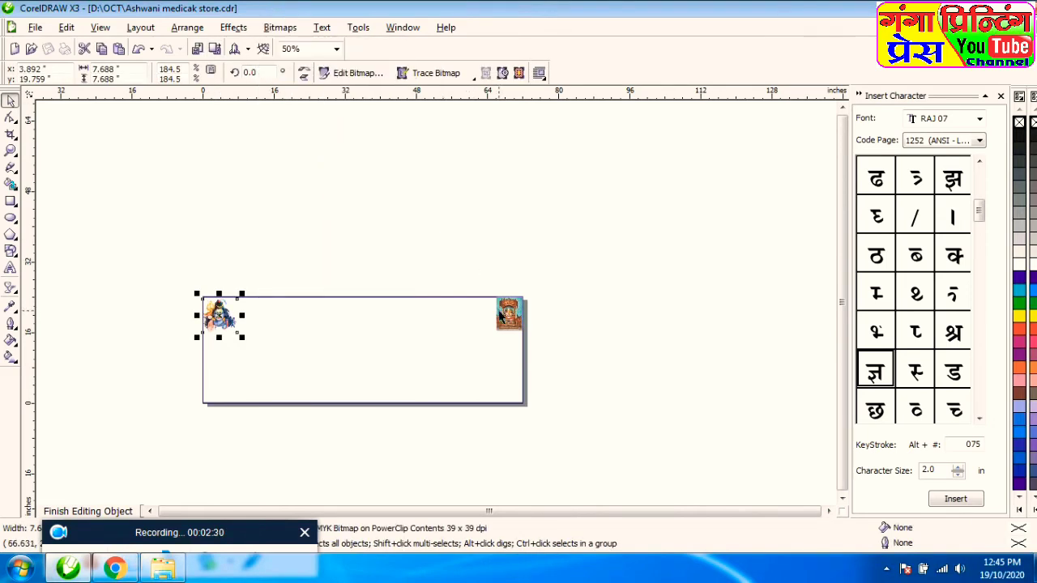
left_click(509, 316)
left_click(280, 27)
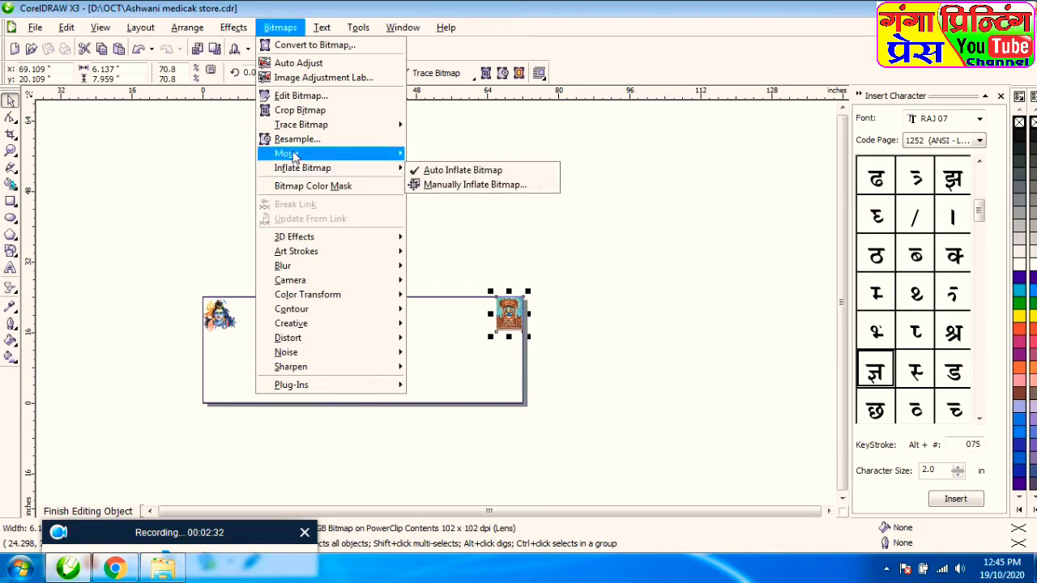
mouse_move(300, 154)
left_click(452, 243)
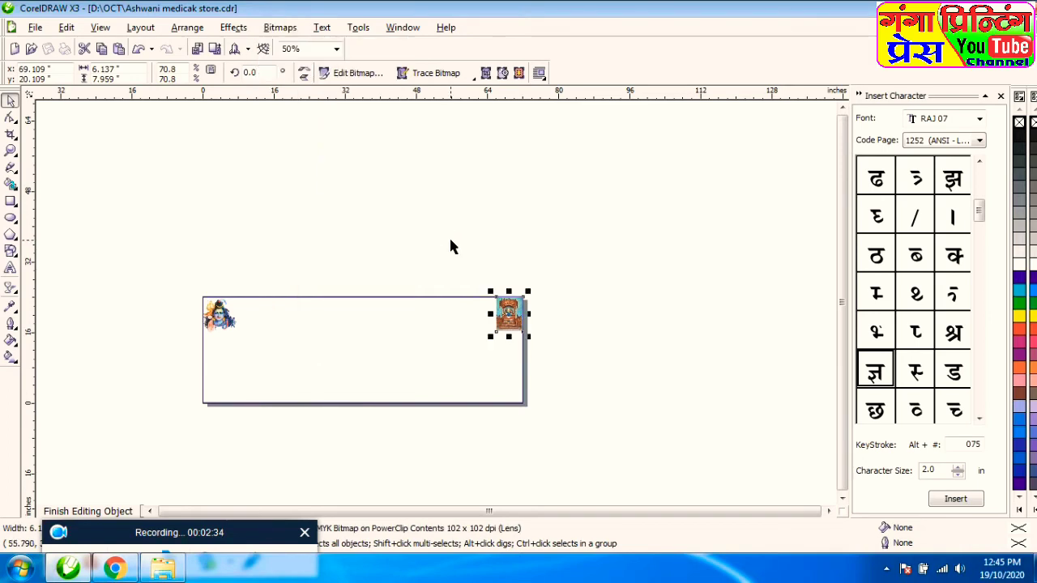
Finish editing the PowerClip contents of the banner rectangle
left_click(387, 198)
left_click(233, 27)
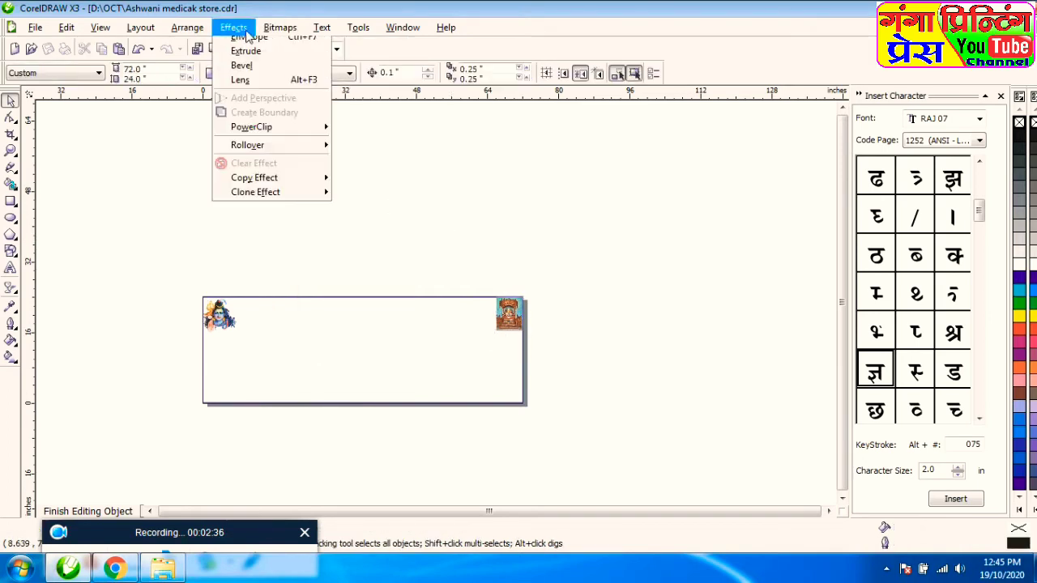
mouse_move(316, 231)
left_click(364, 275)
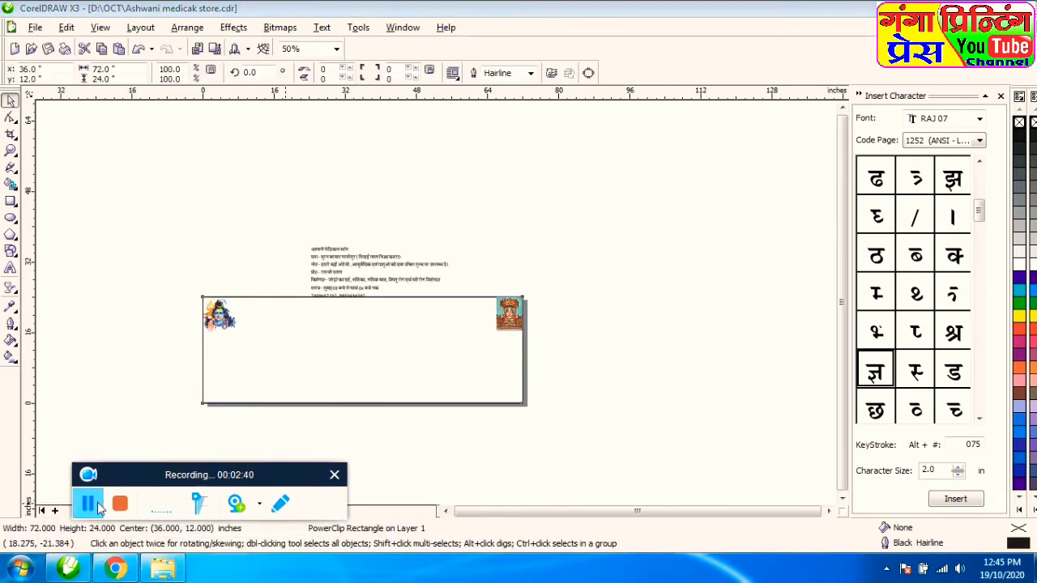
left_click(86, 564)
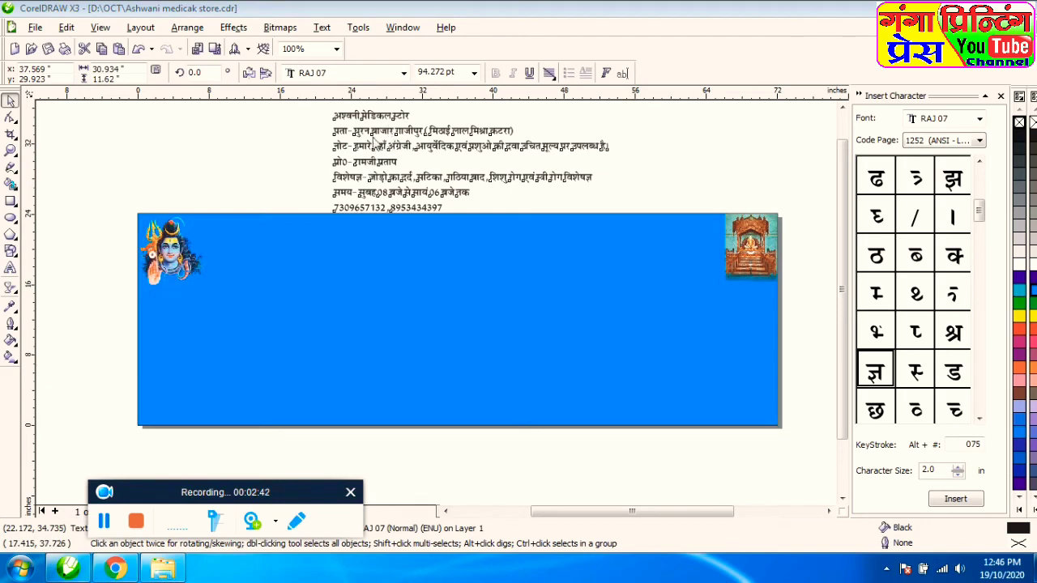
Break the Hindi text block above the banner apart into separate lines
left_click(232, 29)
mouse_move(188, 30)
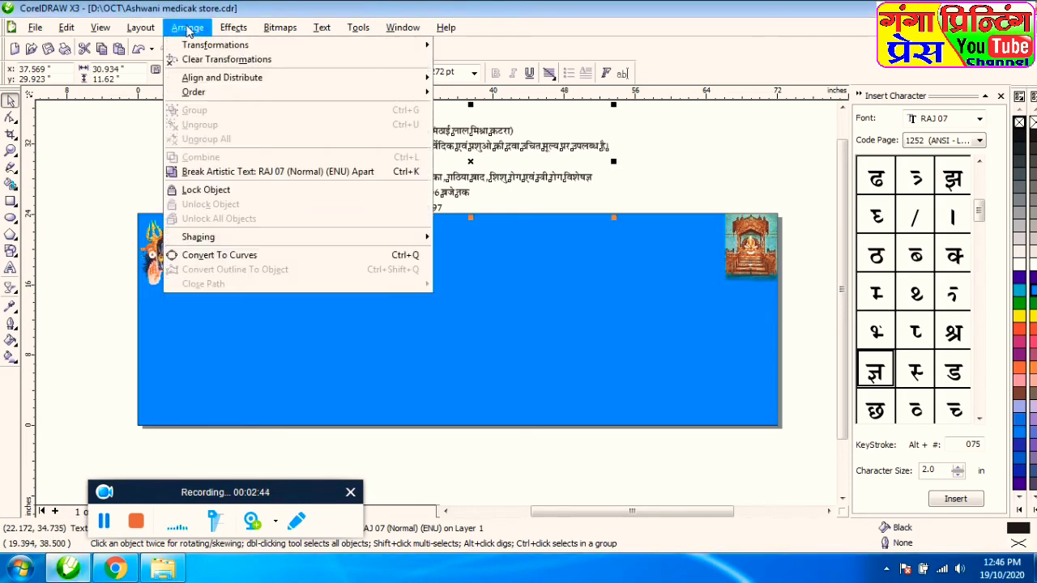
left_click(226, 172)
left_click(202, 169)
Place the store name line across the middle of the banner and enlarge it to about 64.9 by 8.3 inches
left_click_drag(373, 121, 624, 412)
left_click_drag(358, 308, 199, 324)
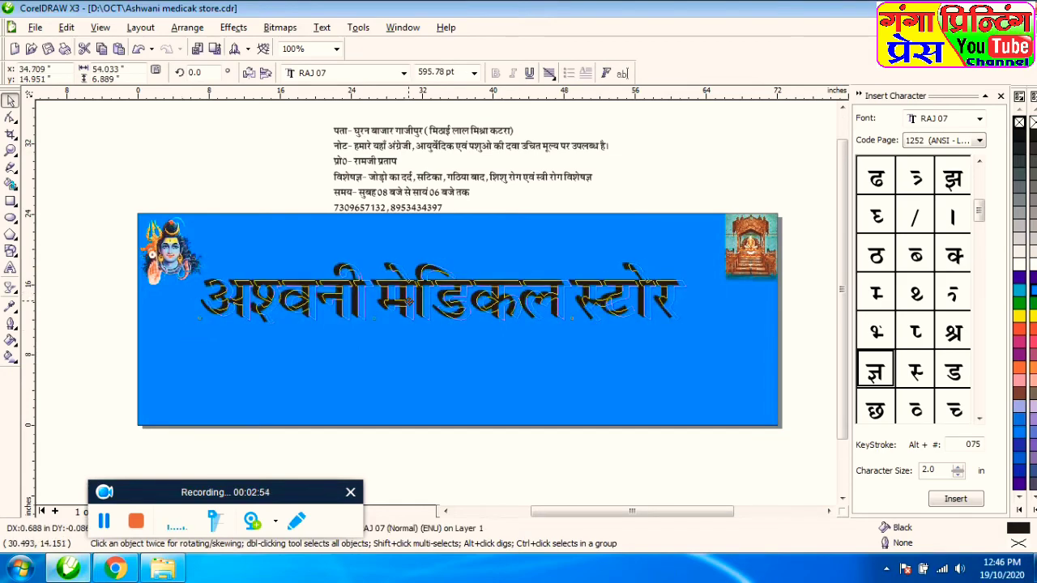
left_click_drag(694, 329, 742, 347)
left_click_drag(518, 304, 515, 314)
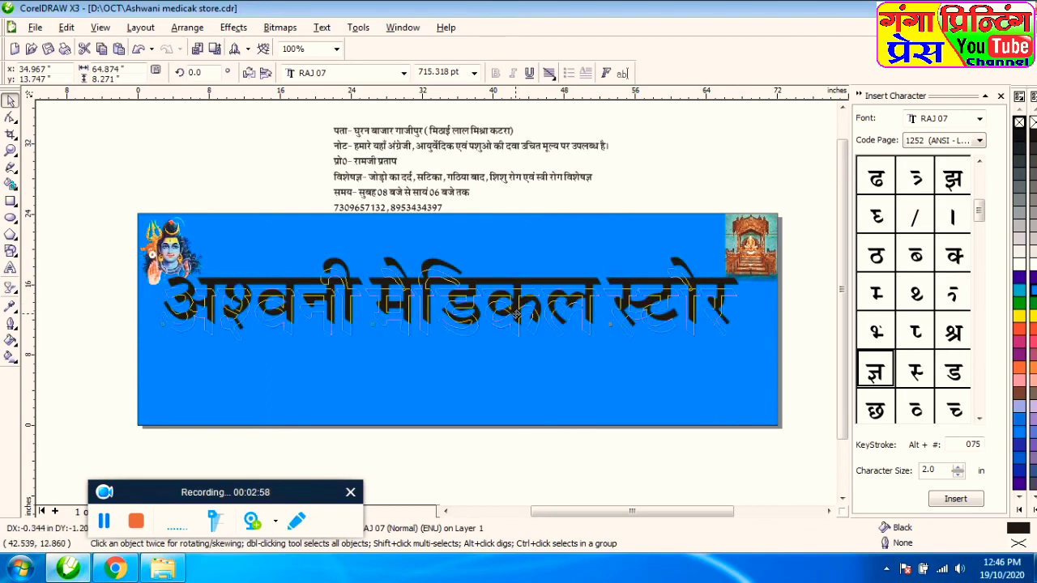
Change the store name's font to RAJ 08
left_click(404, 74)
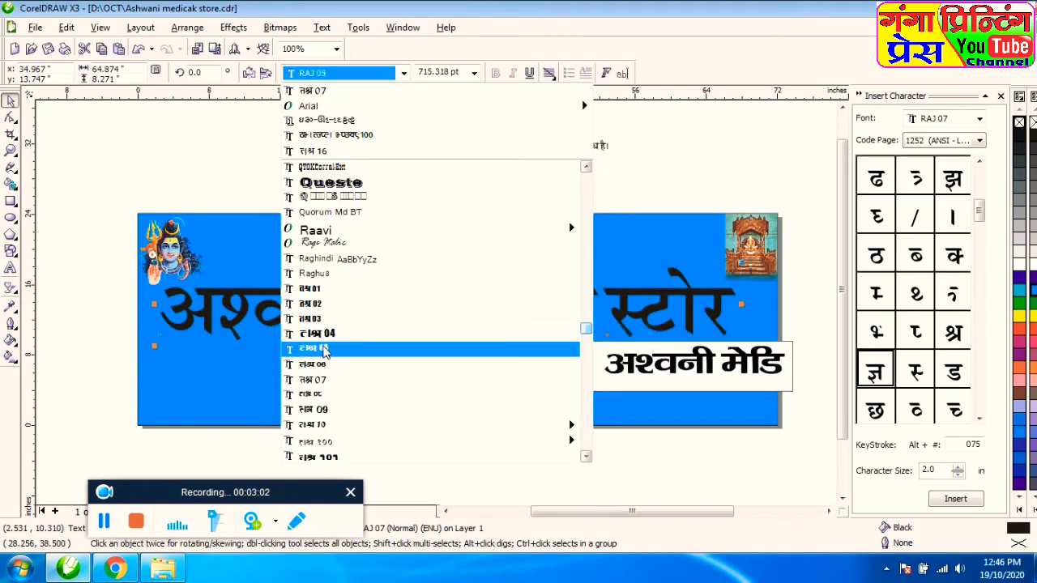
scroll(320, 350, "down", 1)
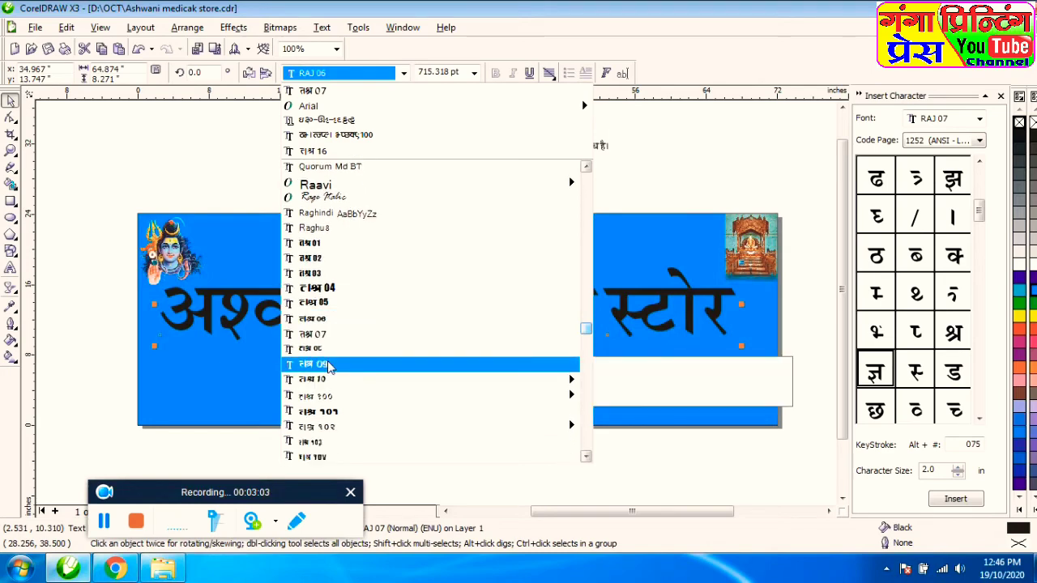
left_click(315, 348)
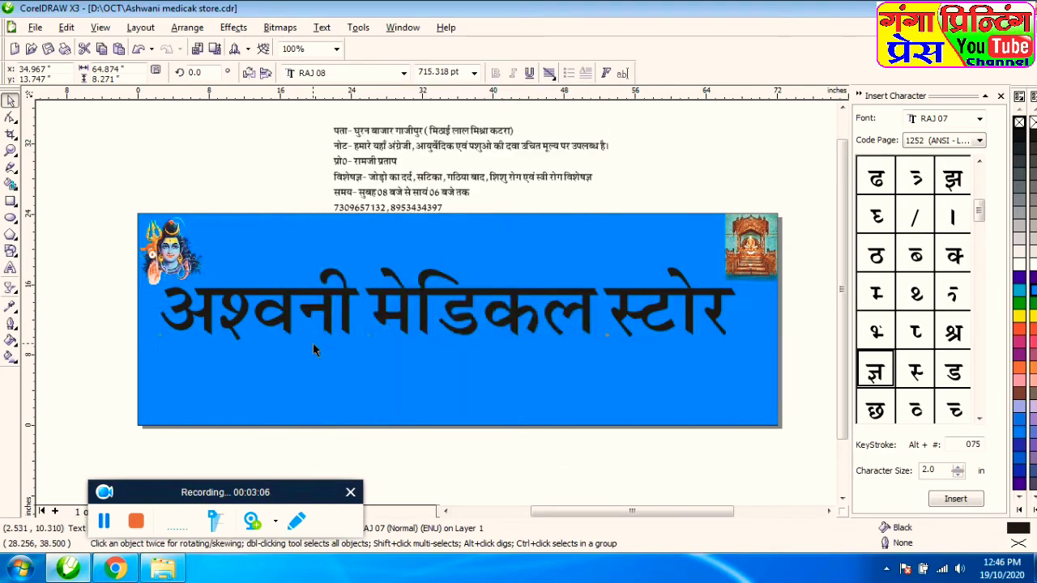
Reposition the store name between the banner's side edges and stretch its height to about 8.39 inches
left_click_drag(337, 331, 323, 325)
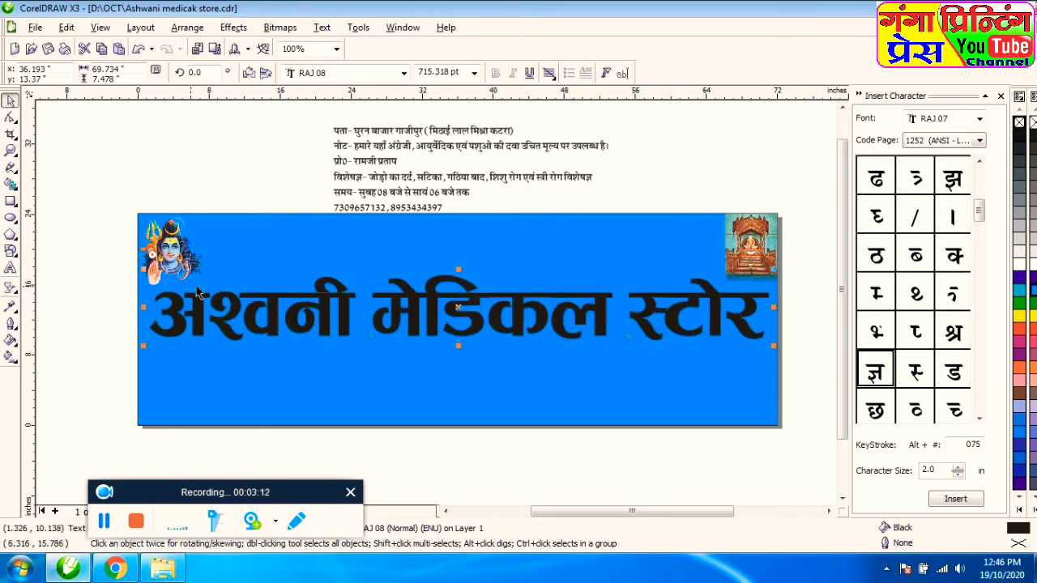
left_click_drag(458, 268, 461, 263)
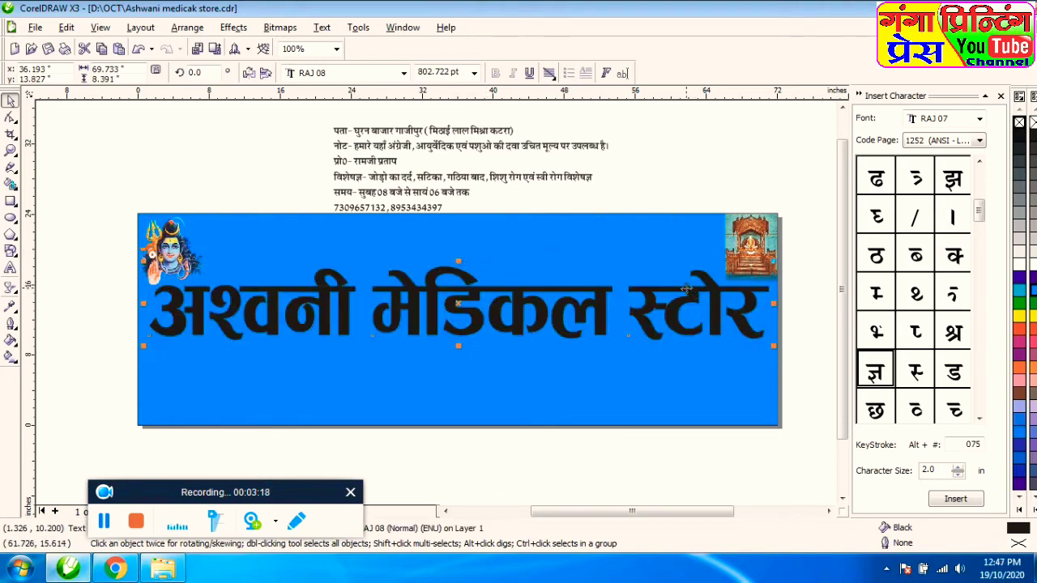
left_click(668, 175)
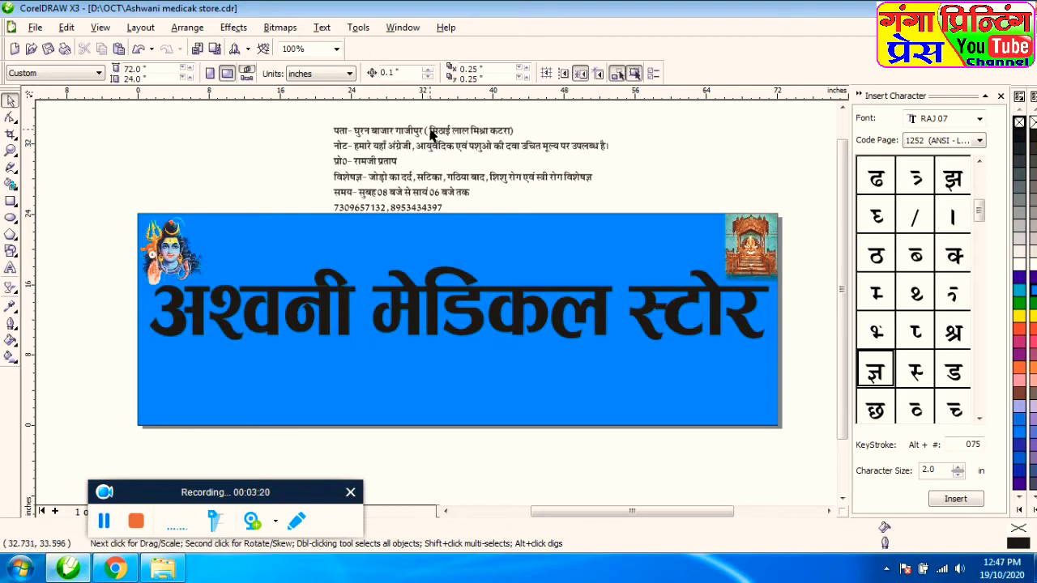
Move the address line to the banner's bottom, the proprietor line beside the Shiva picture and the phone numbers beside the temple picture
left_click_drag(430, 134, 454, 411)
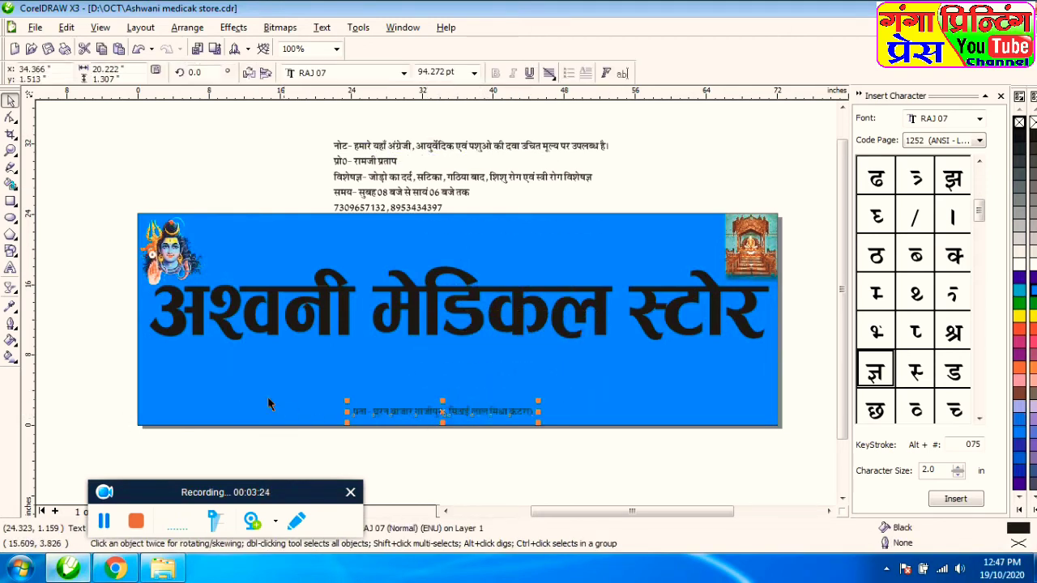
left_click(683, 197)
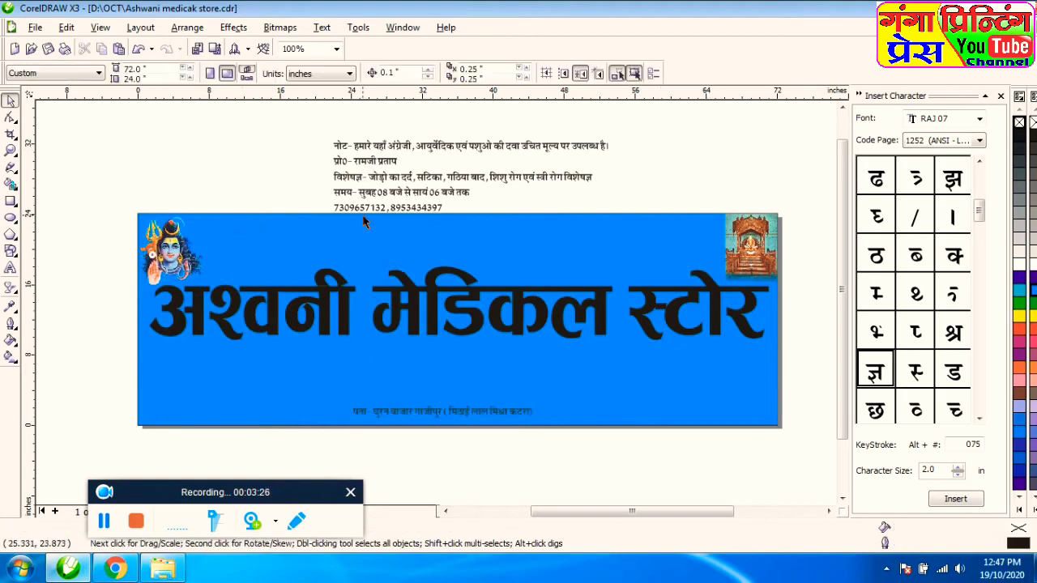
left_click_drag(364, 165, 250, 235)
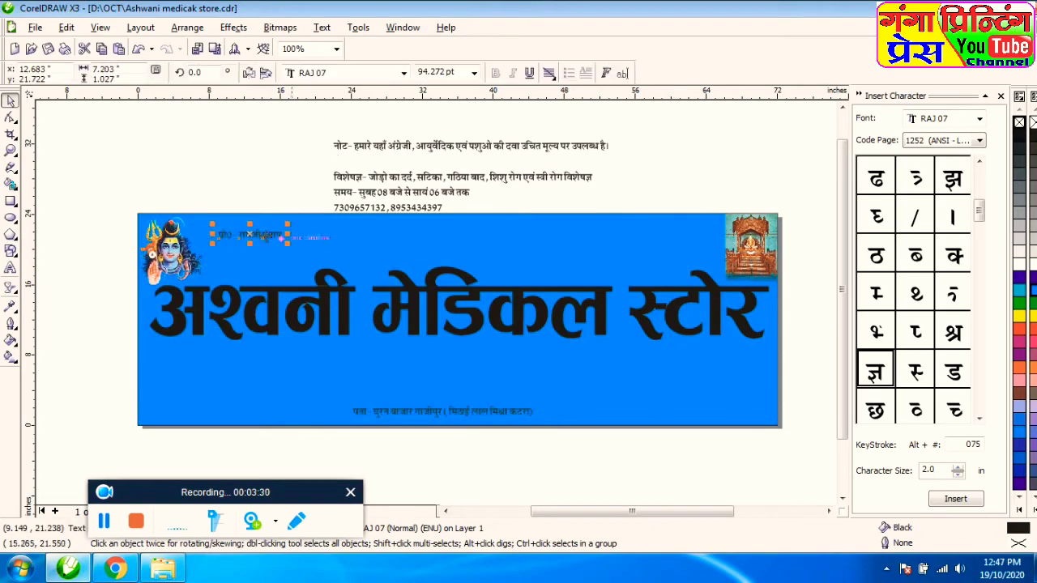
left_click_drag(409, 213, 659, 246)
left_click(678, 167)
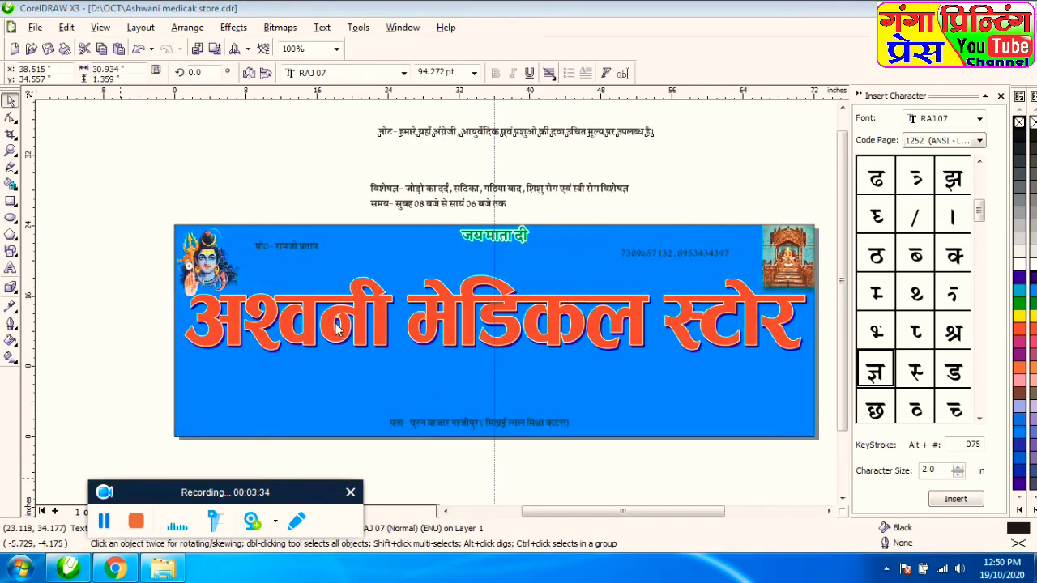
Examine the store name's fill, outline and shadow up close at the banner's right end
left_click(427, 335)
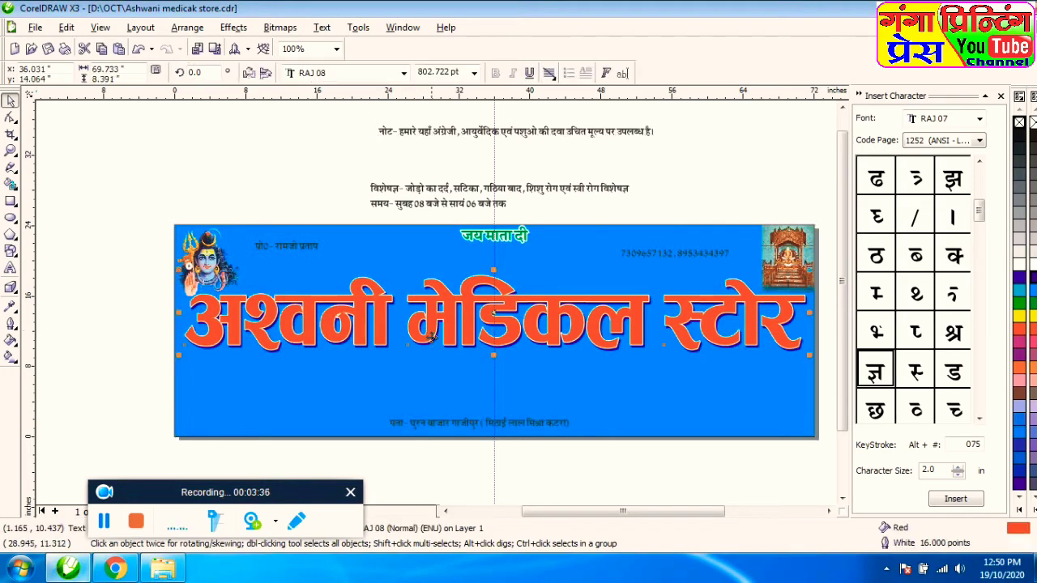
left_click(123, 350)
left_click(844, 499)
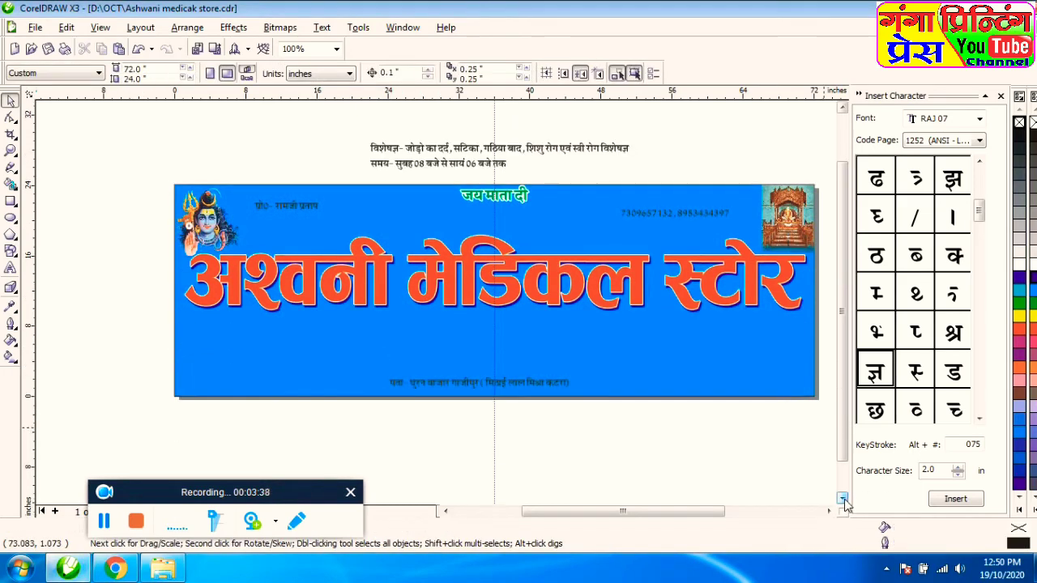
scroll(771, 225, "up", 1)
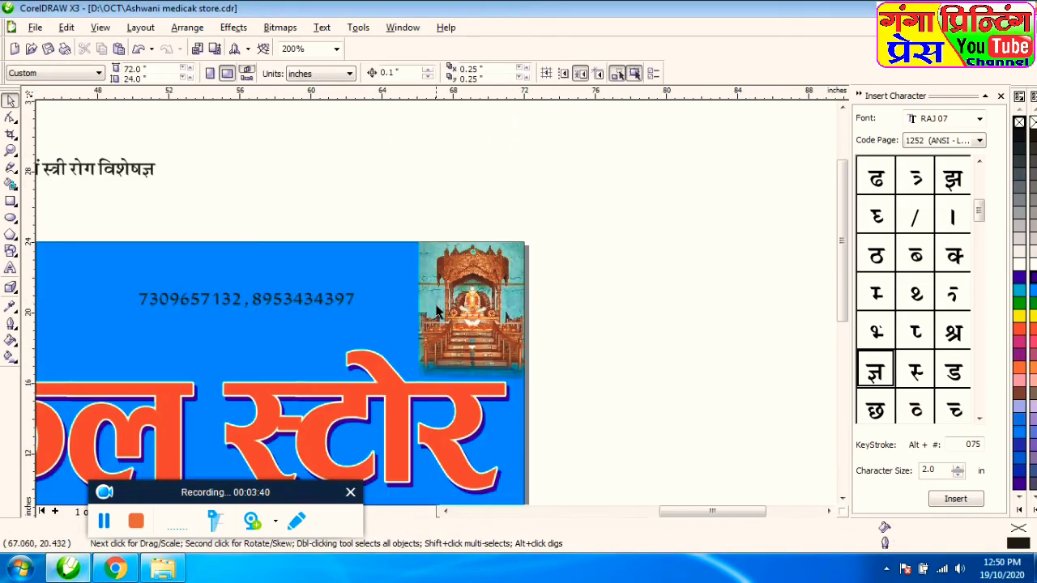
left_click(356, 411)
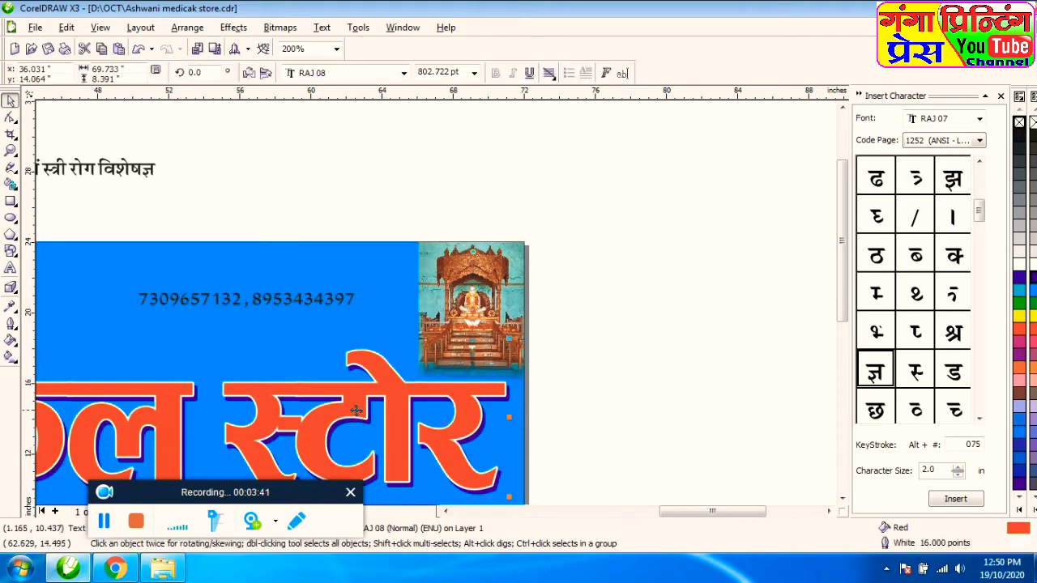
left_click(445, 511)
left_click(445, 511)
left_click(842, 499)
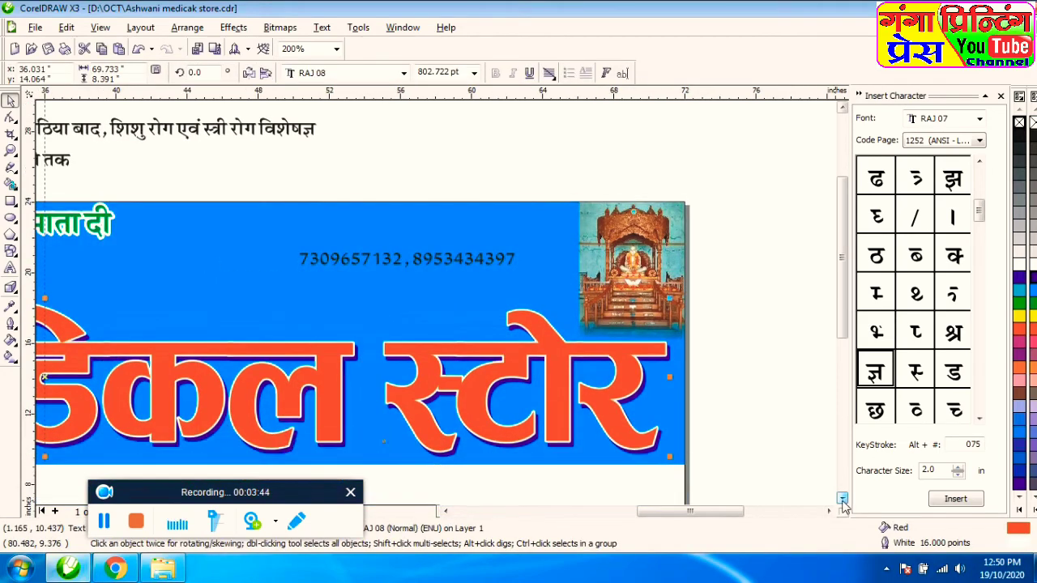
Change the banner rectangle's fill to a lighter shade of blue
left_click(728, 417)
left_click(639, 459)
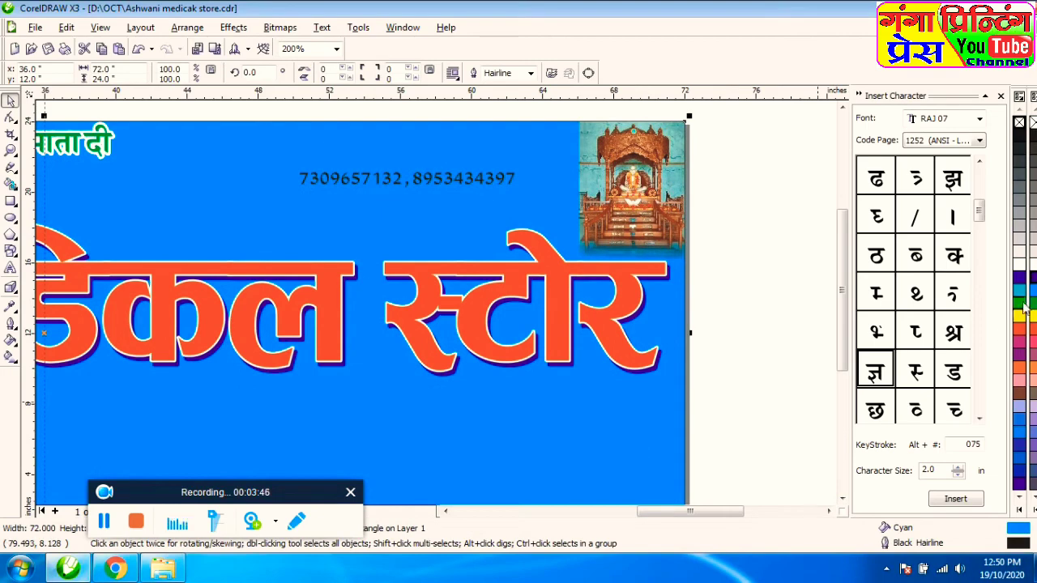
left_click(1033, 294)
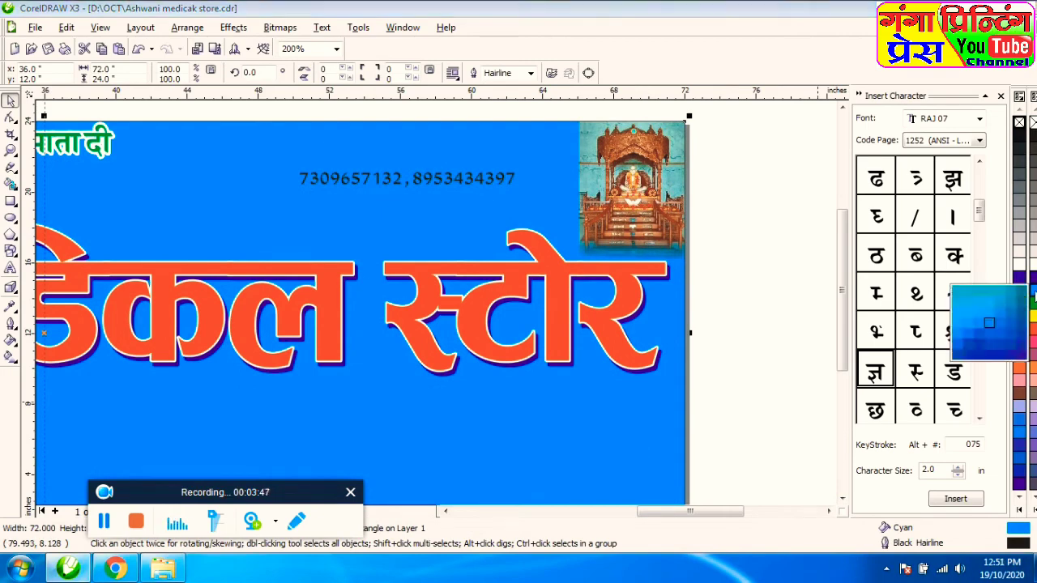
left_click(977, 322)
left_click(806, 364)
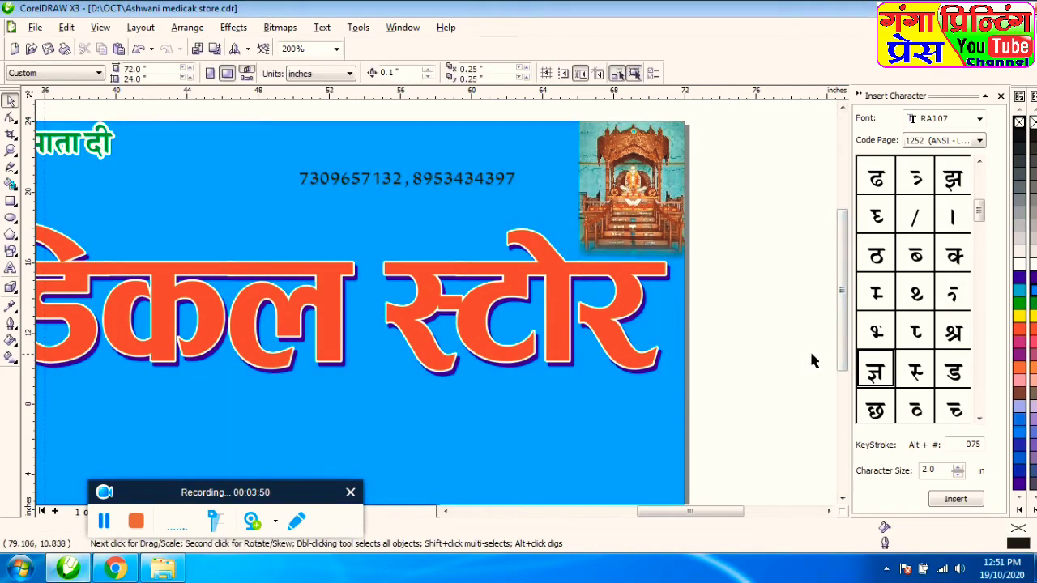
Enlarge the proprietor line beside the Shiva picture to about 12.55 by 1.79 inches and raise the phone numbers to the same level
key("F3")
left_click(445, 512)
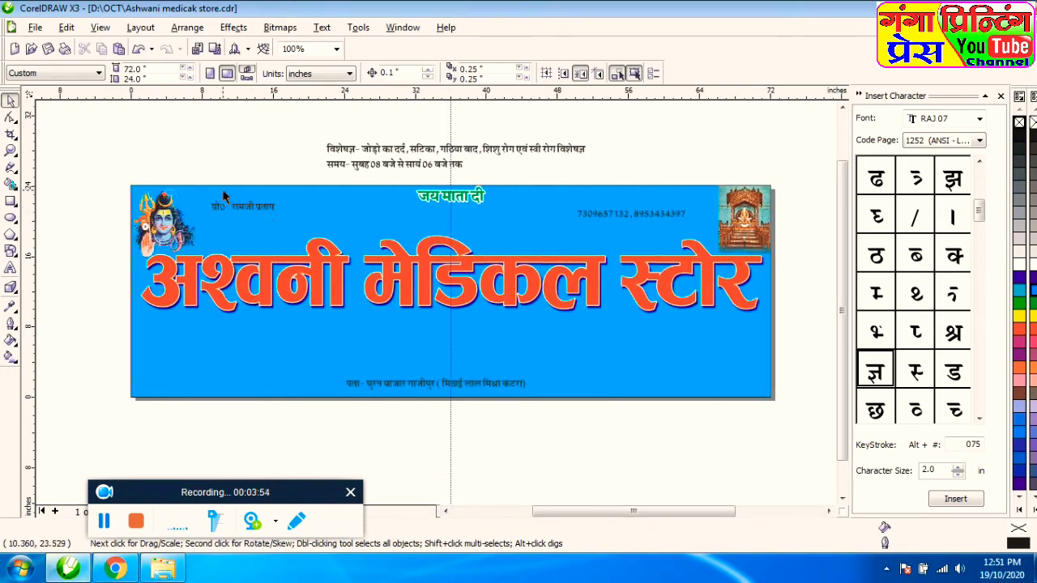
left_click_drag(232, 206, 223, 203)
mouse_move(278, 220)
left_mouse_down()
mouse_move(327, 228)
mouse_move(285, 204)
left_mouse_up()
left_click_drag(599, 217, 597, 202)
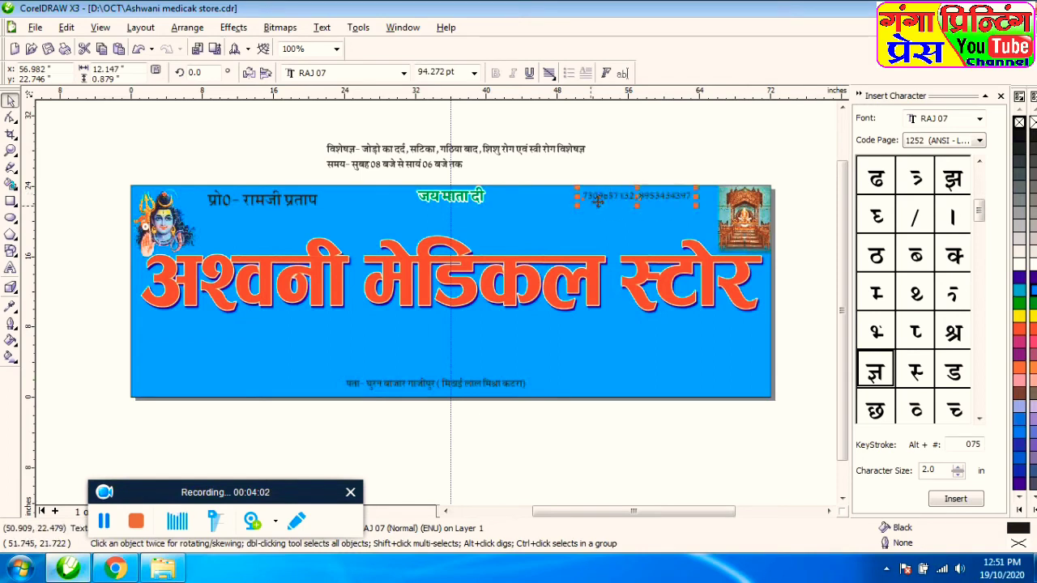
left_click(288, 202)
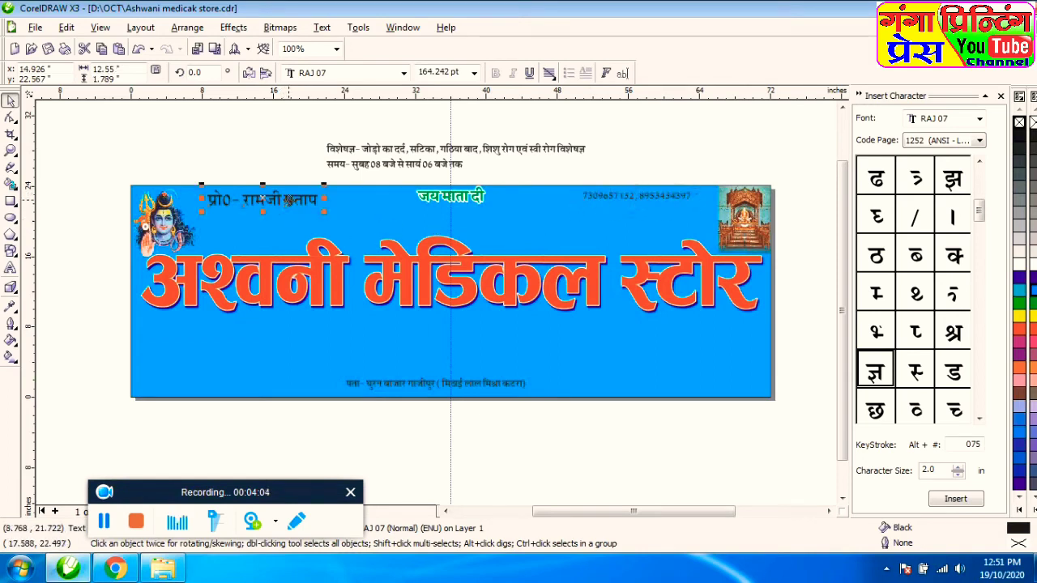
Set the proprietor line to 150 pt, and the phone numbers to RAJ 07 at 150 pt
left_click(474, 73)
left_click(438, 294)
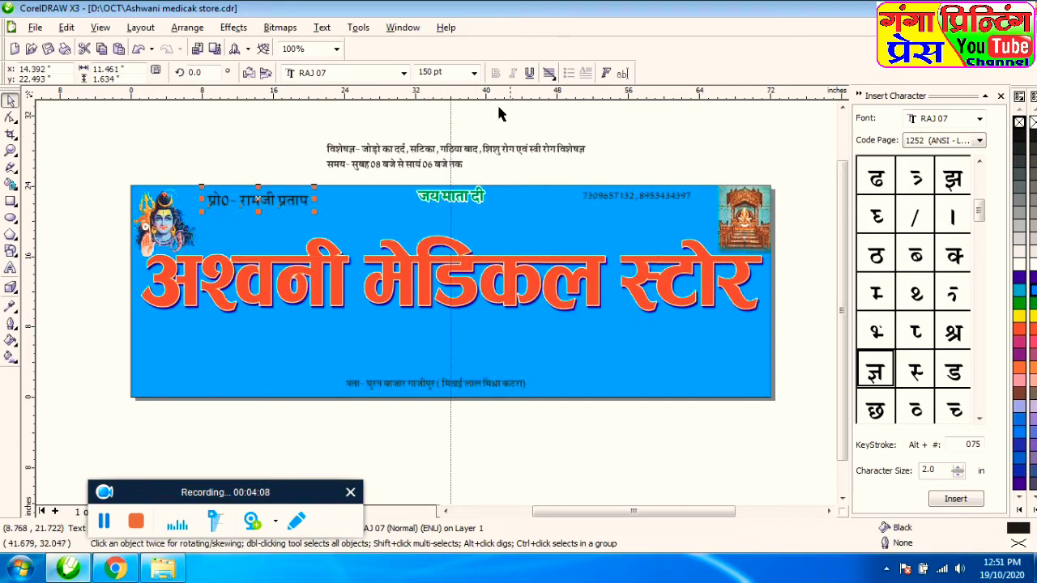
left_click(596, 199)
left_click(403, 74)
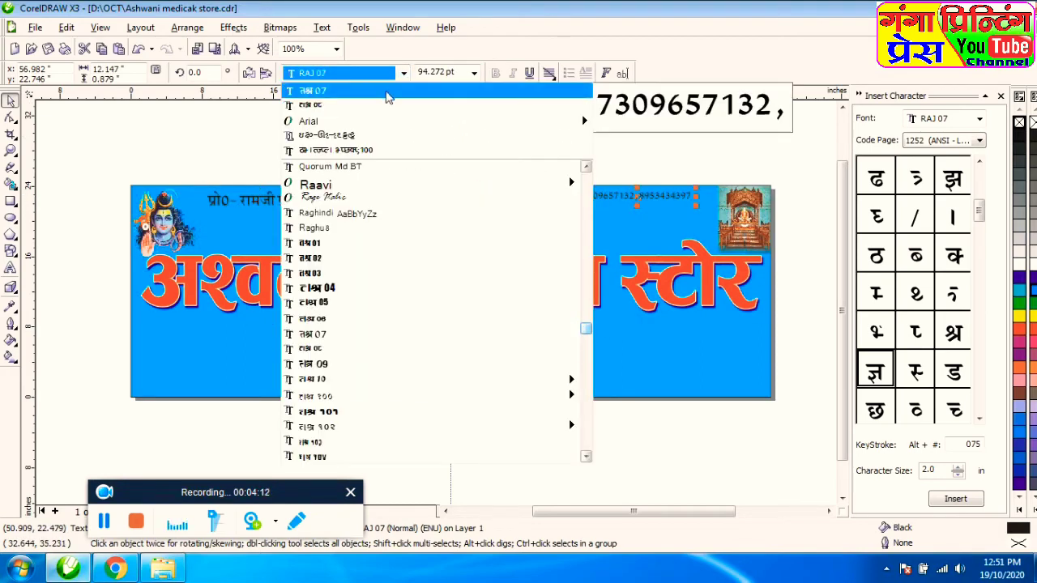
left_click(388, 93)
left_click(474, 73)
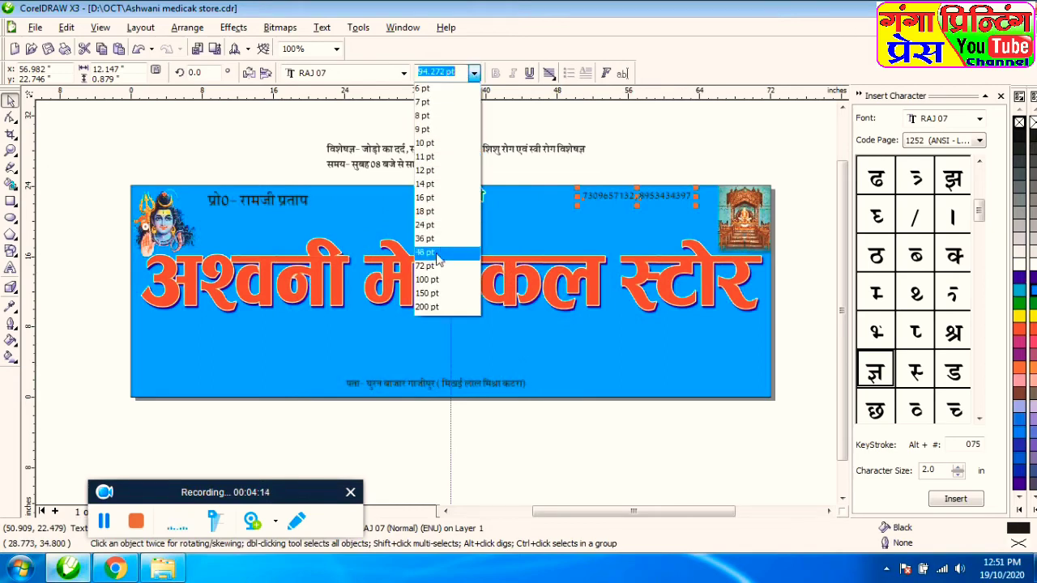
left_click(467, 281)
key("Escape")
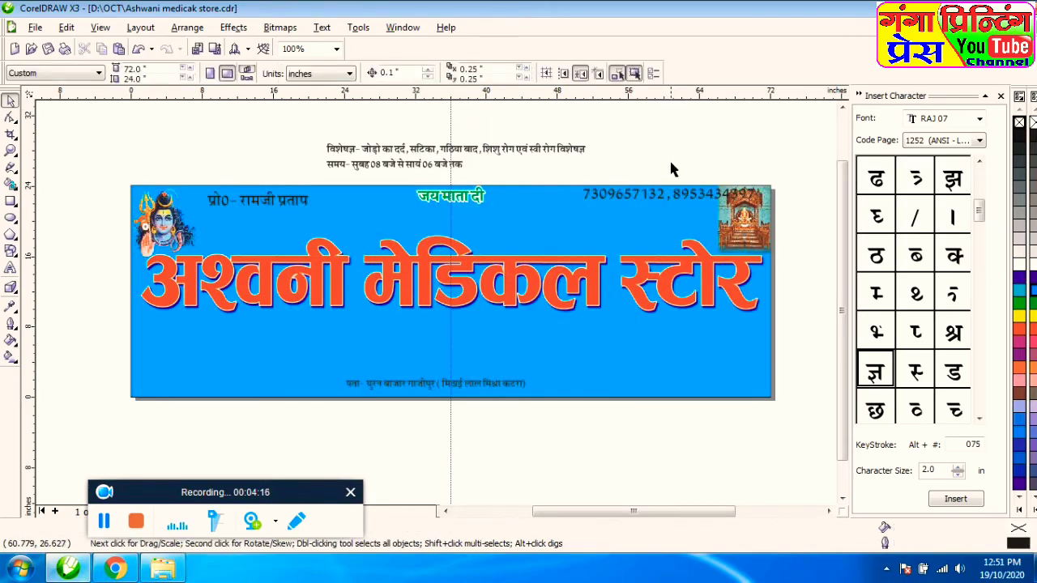
Move the phone numbers horizontally clear of the temple picture, keeping them on the same level
scroll(669, 158, "up", 1)
left_click_drag(366, 358, 273, 358)
scroll(472, 243, "down", 1)
Move the note line beneath the store name at the banner's left side and enlarge it to about 33.86 by 1.49 inches
left_click_drag(444, 511, 445, 511)
left_click_drag(829, 511, 842, 500)
left_click(843, 499)
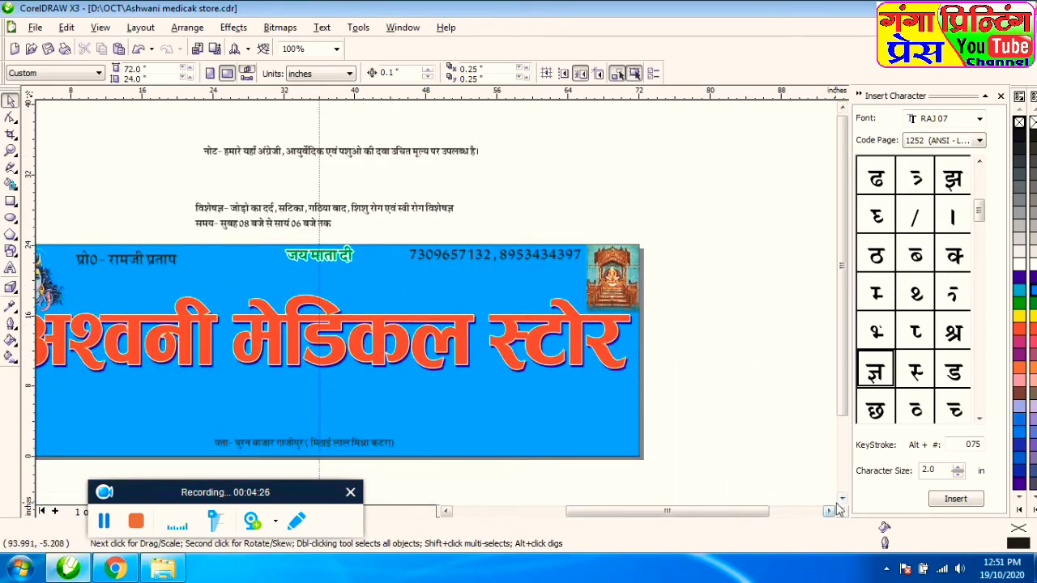
left_click(445, 511)
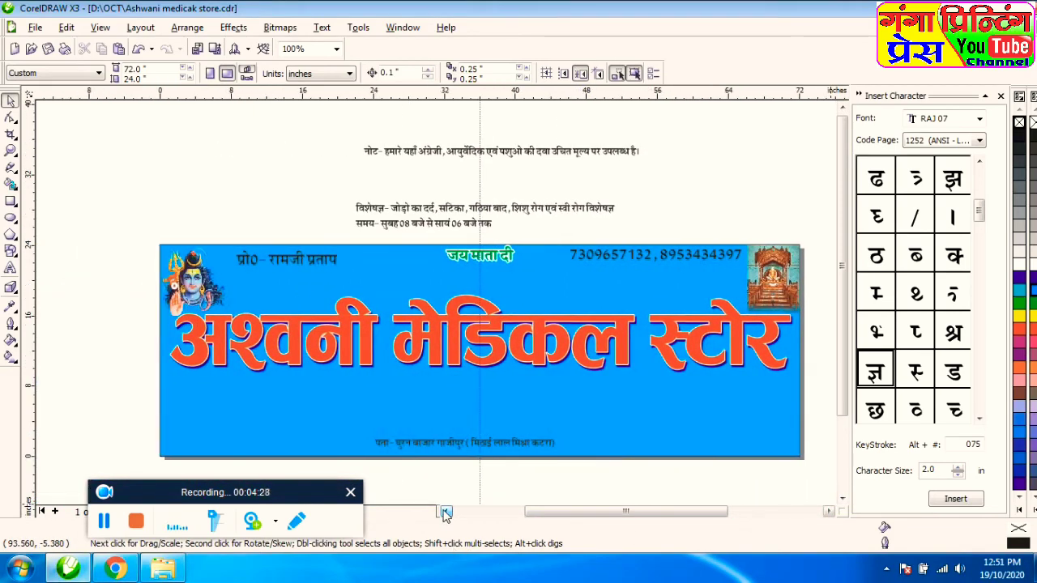
left_click(842, 499)
left_click_drag(562, 120, 375, 354)
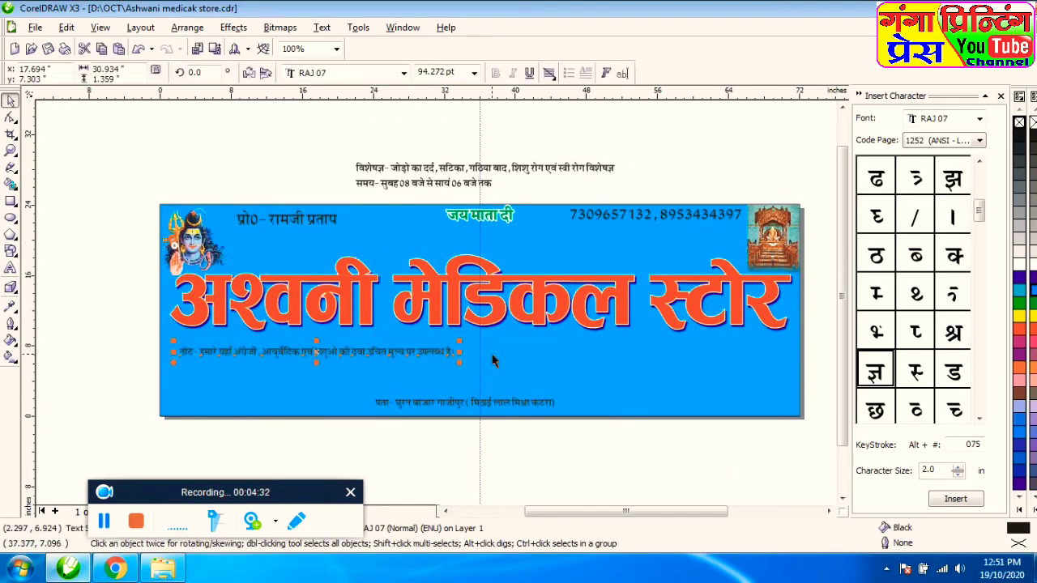
left_click_drag(459, 365, 487, 379)
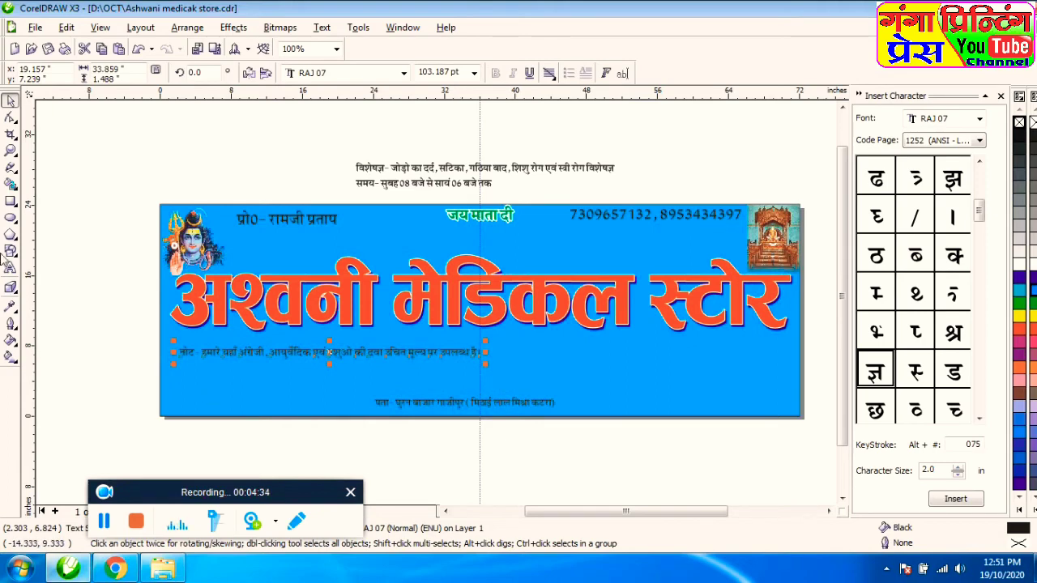
Draw a rectangle about 36.09 by 2.67 inches around the note line and place a copy against the banner's right edge
left_click(11, 202)
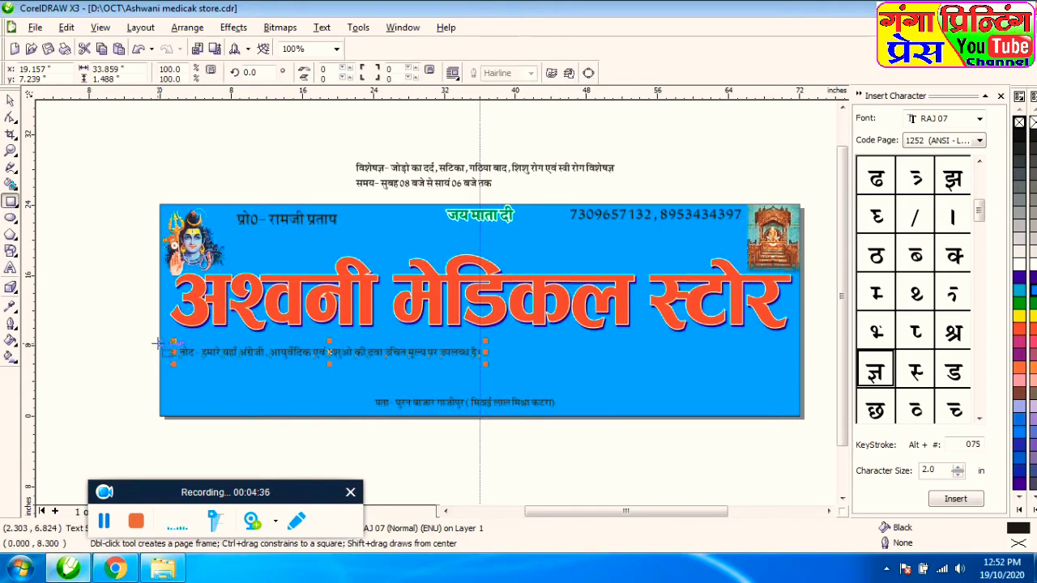
left_click_drag(159, 345, 769, 363)
key("space")
scroll(389, 319, "up", 1)
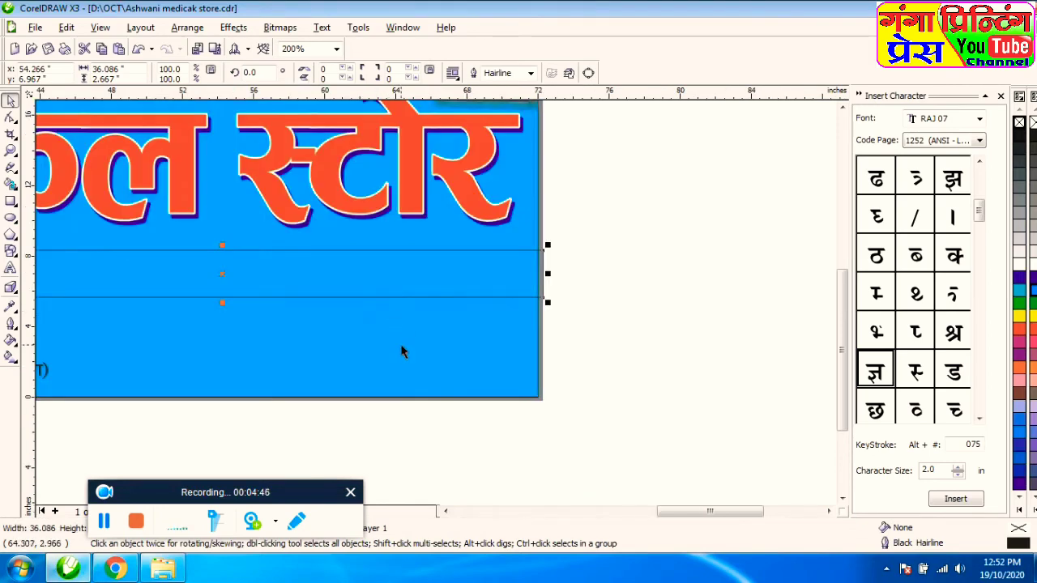
scroll(213, 243, "down", 1)
left_click_drag(529, 275, 368, 262)
left_click(453, 272)
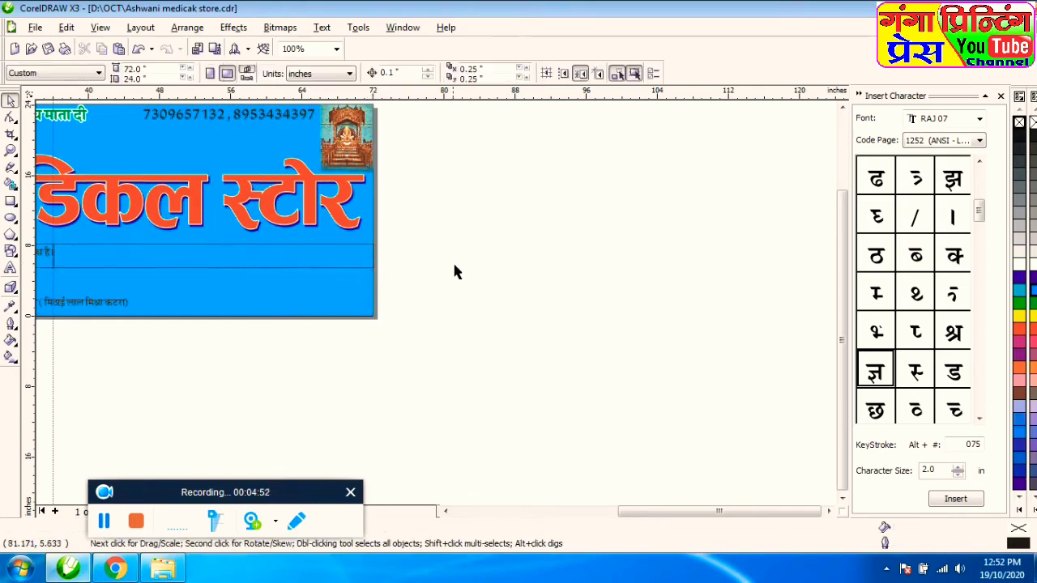
Narrow both rectangles at the banner's centre line to leave a small gap, making the left one about 35.69 inches wide
scroll(430, 504, "left", 5)
scroll(411, 371, "up", 1)
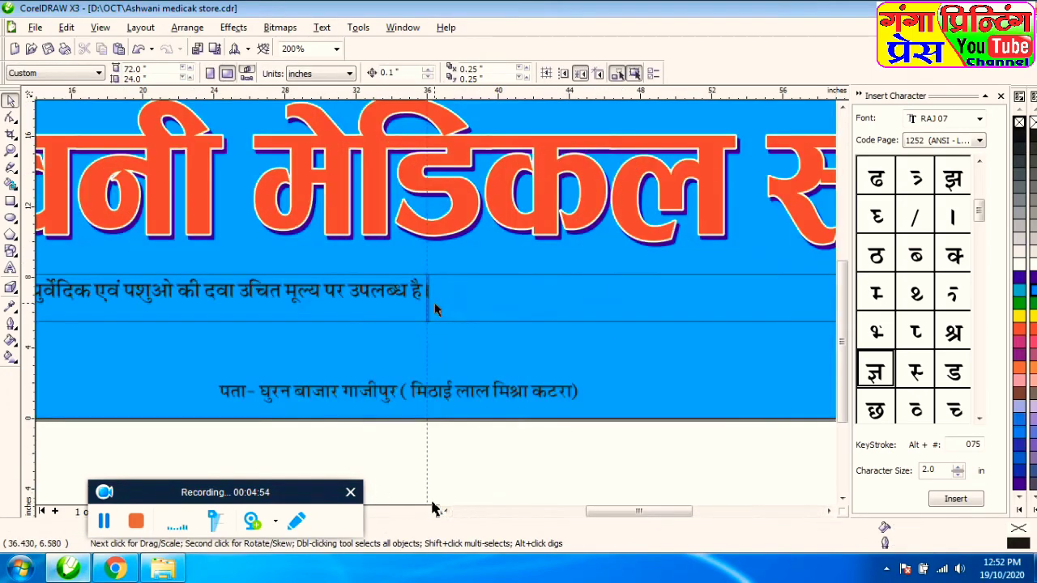
scroll(434, 308, "up", 3)
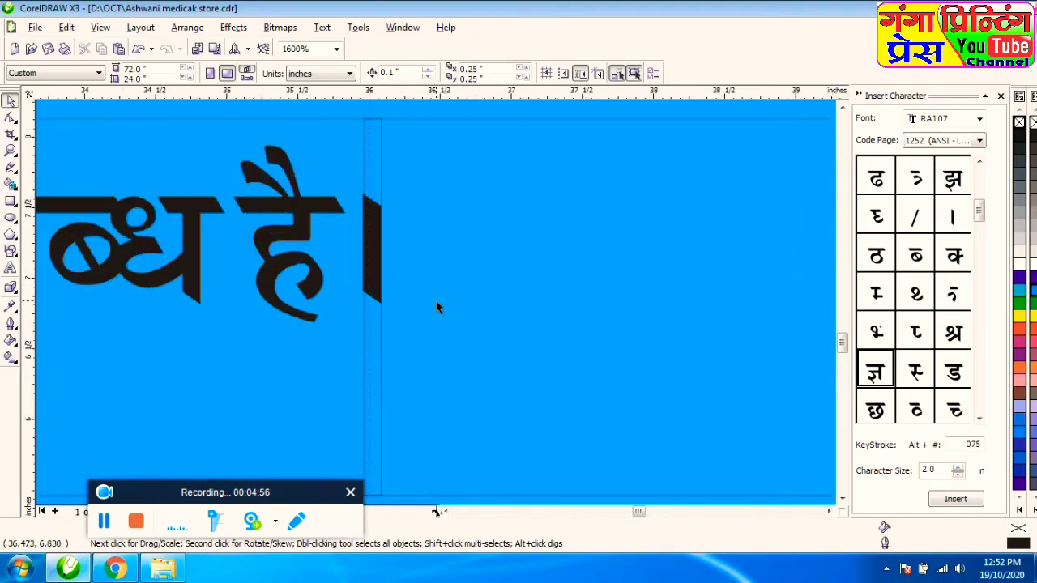
scroll(435, 306, "down", 1)
left_click(461, 311)
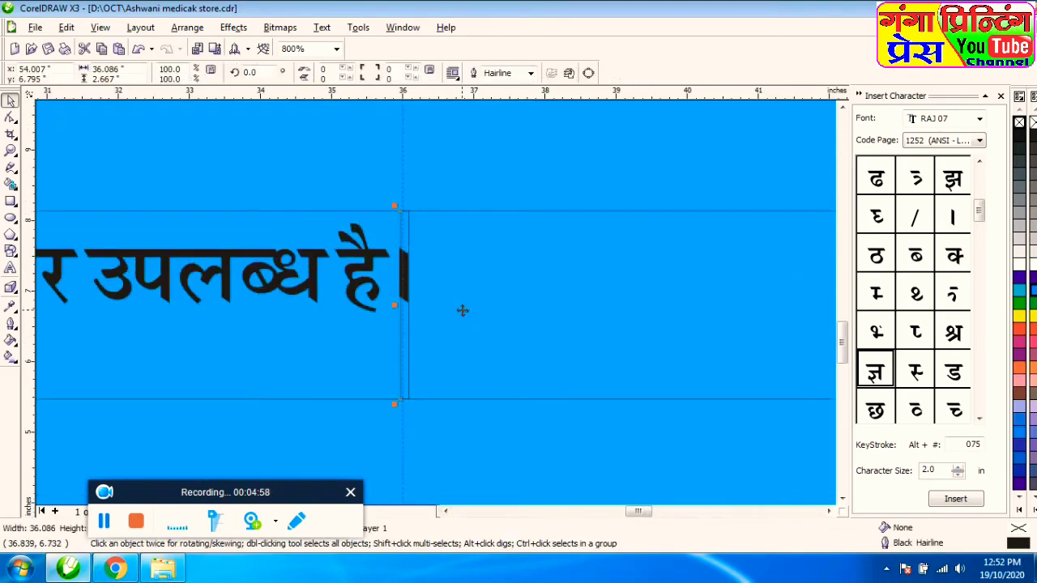
mouse_move(396, 304)
left_mouse_down()
mouse_move(430, 304)
mouse_move(384, 307)
left_mouse_up()
scroll(384, 308, "down", 2)
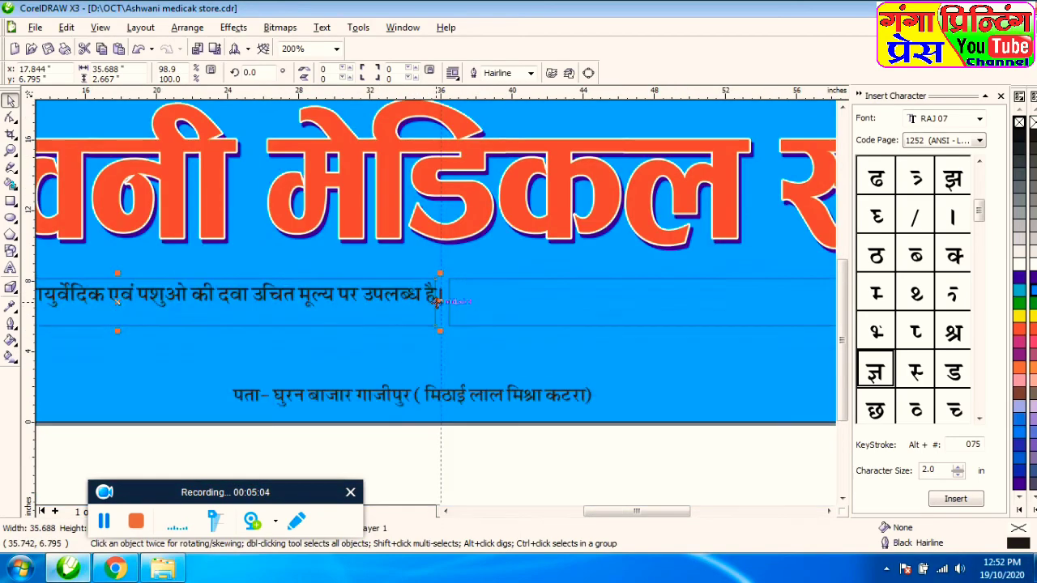
scroll(437, 301, "down", 1)
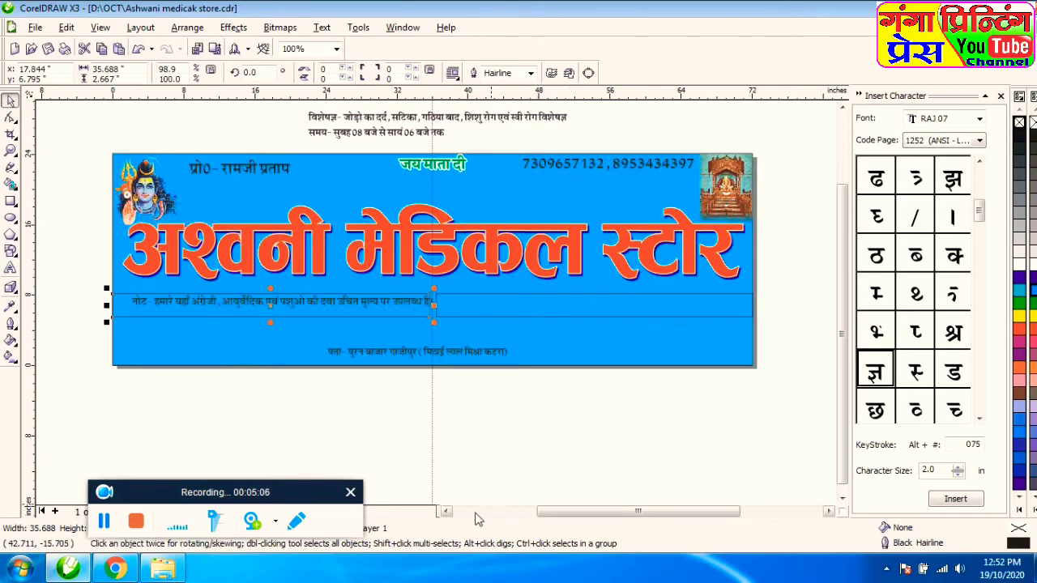
Change the note line's font to RAJ 04
left_click(446, 512)
left_click(842, 498)
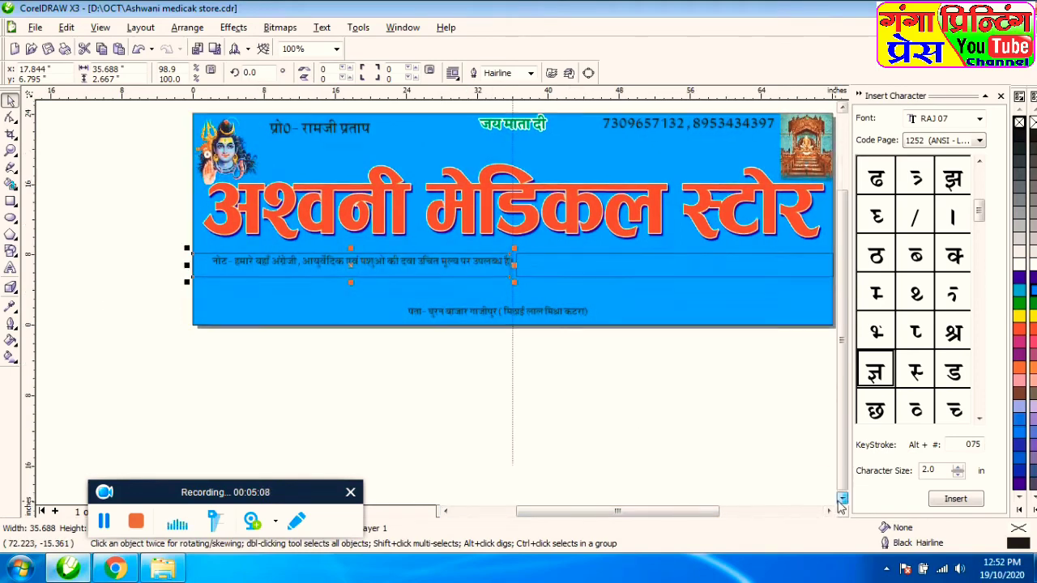
left_click(421, 362)
left_click(329, 270)
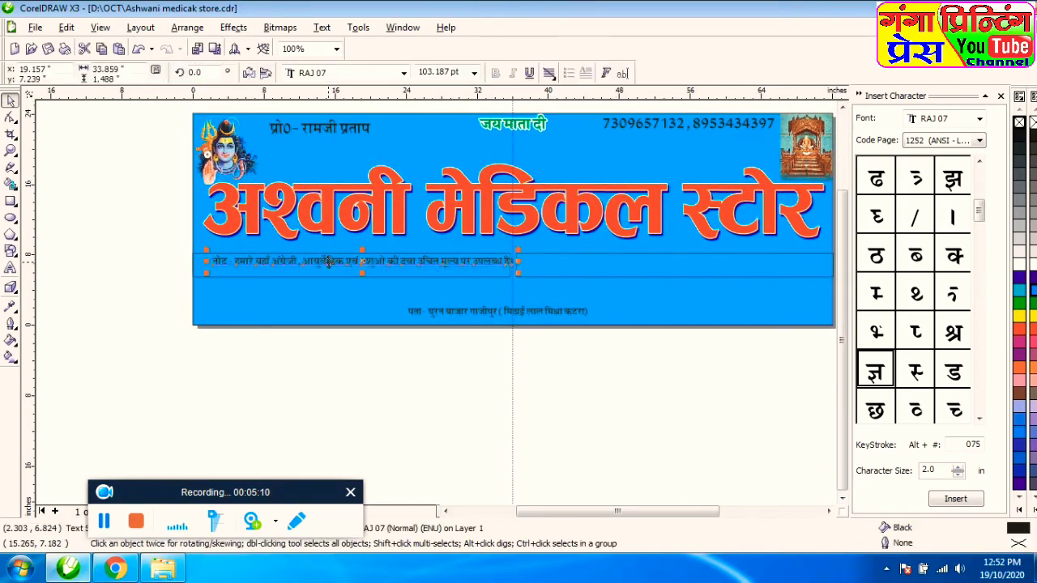
left_click(403, 73)
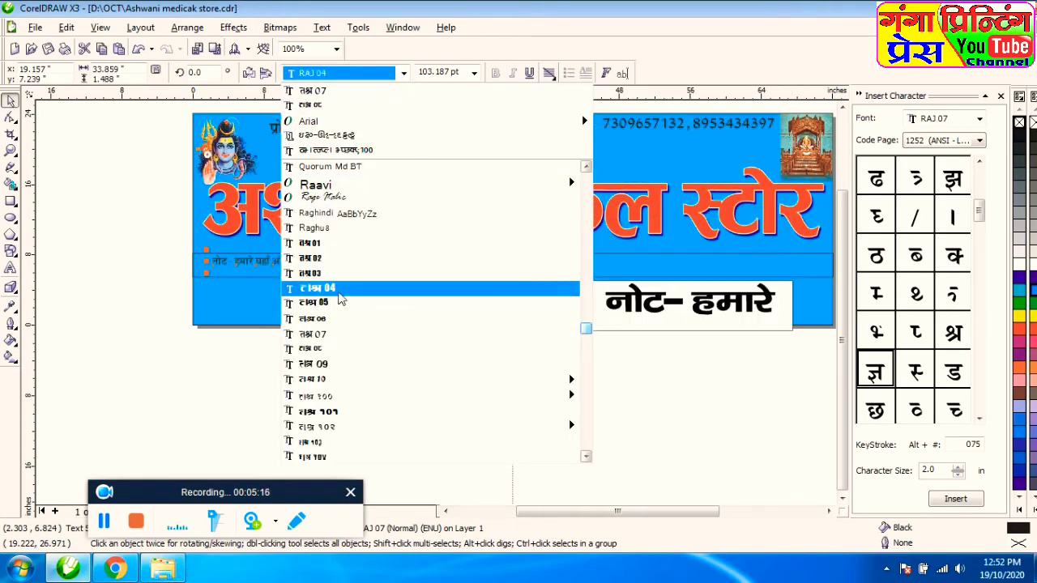
left_click(337, 292)
Fit the note line inside the left rectangle by repositioning it and resizing it to about 34.16 by 2.61 inches
scroll(433, 301, "up", 1)
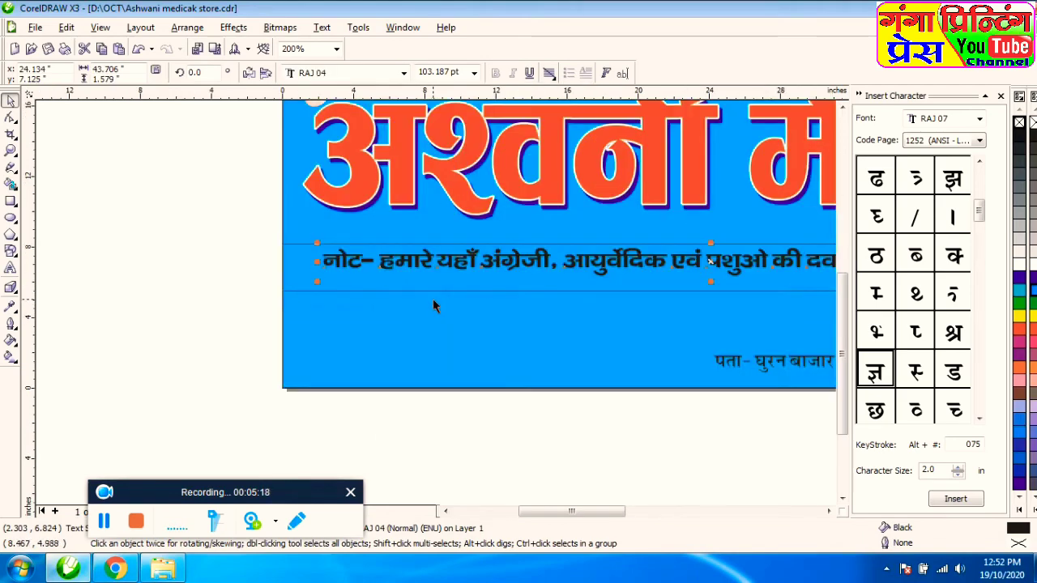
left_click_drag(346, 261, 321, 266)
left_click_drag(691, 285, 689, 298)
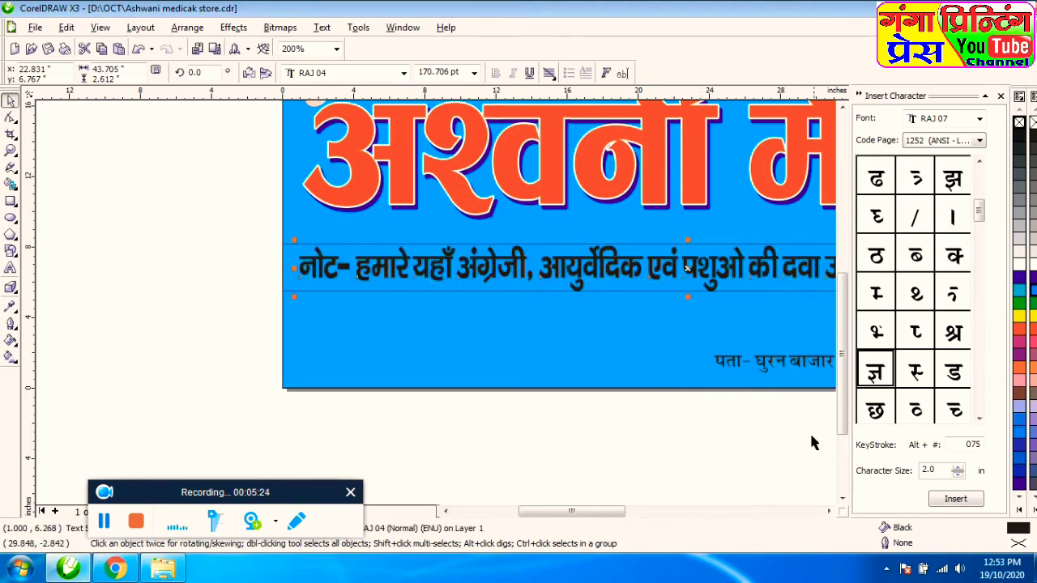
left_click(828, 511)
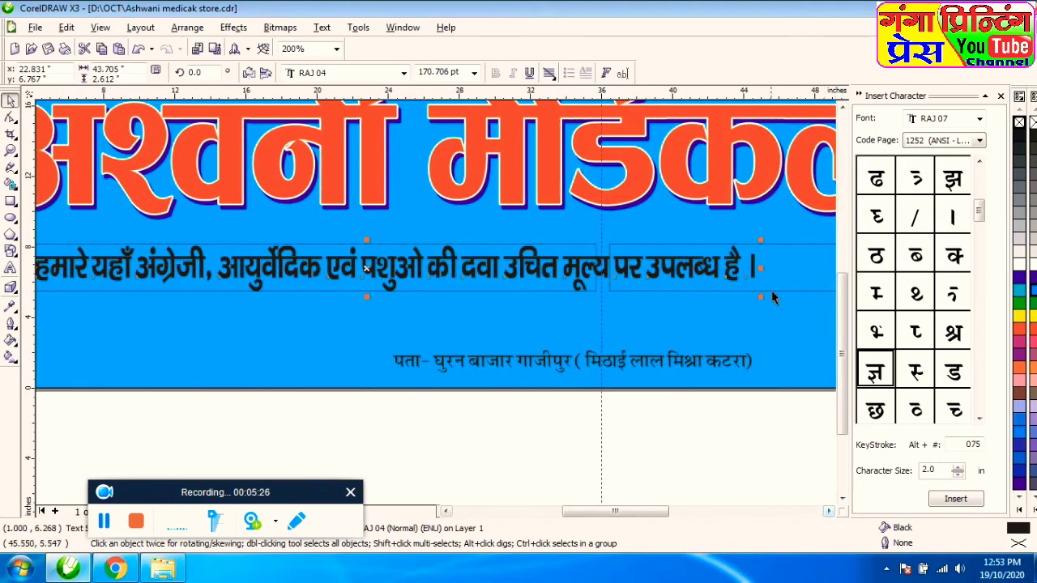
left_click_drag(761, 267, 594, 267)
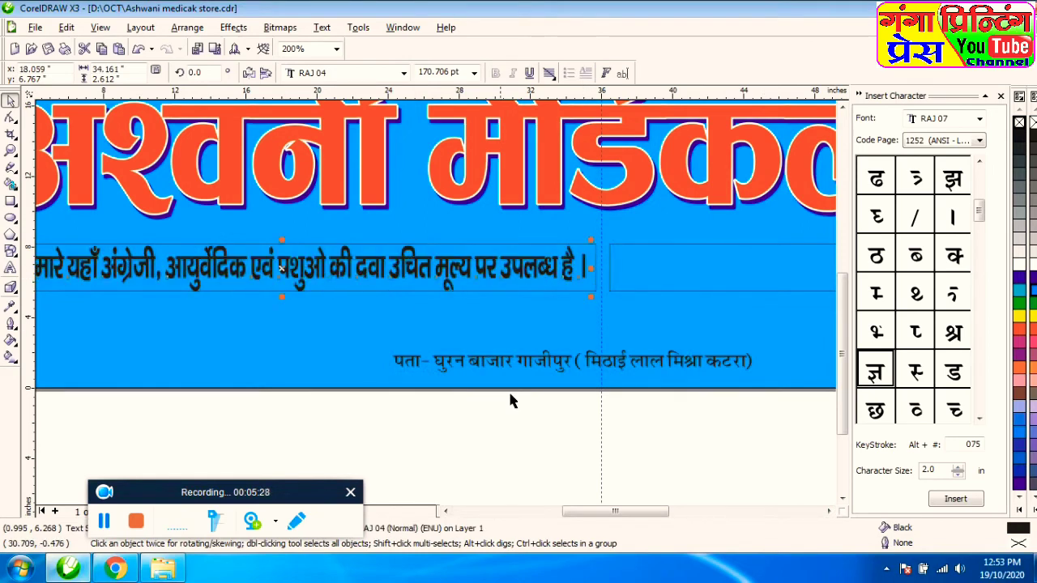
Reduce the note line's height about its centre to about 2.09 inches, keeping its width
left_click(474, 438)
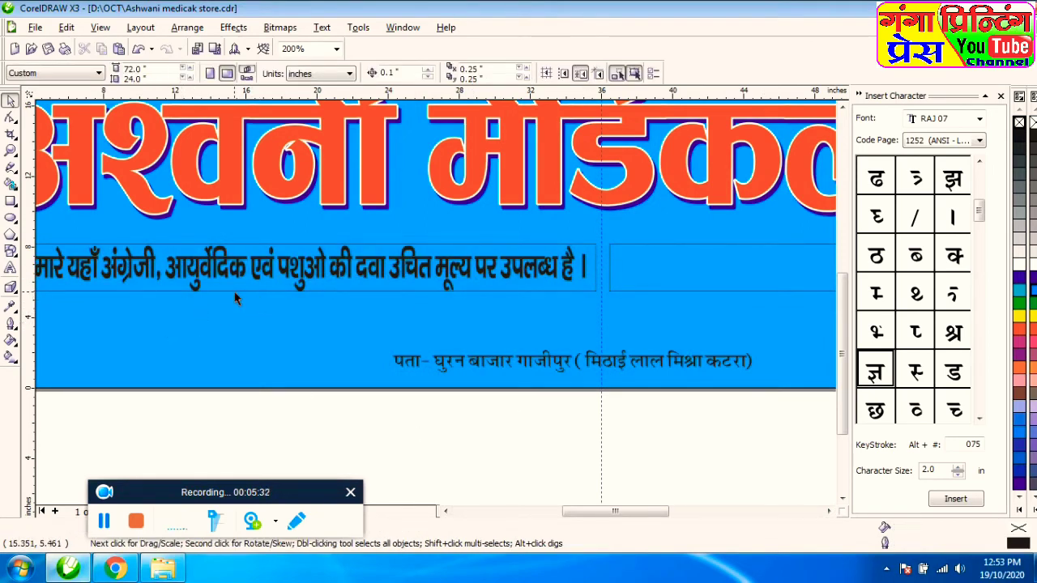
left_click(255, 276)
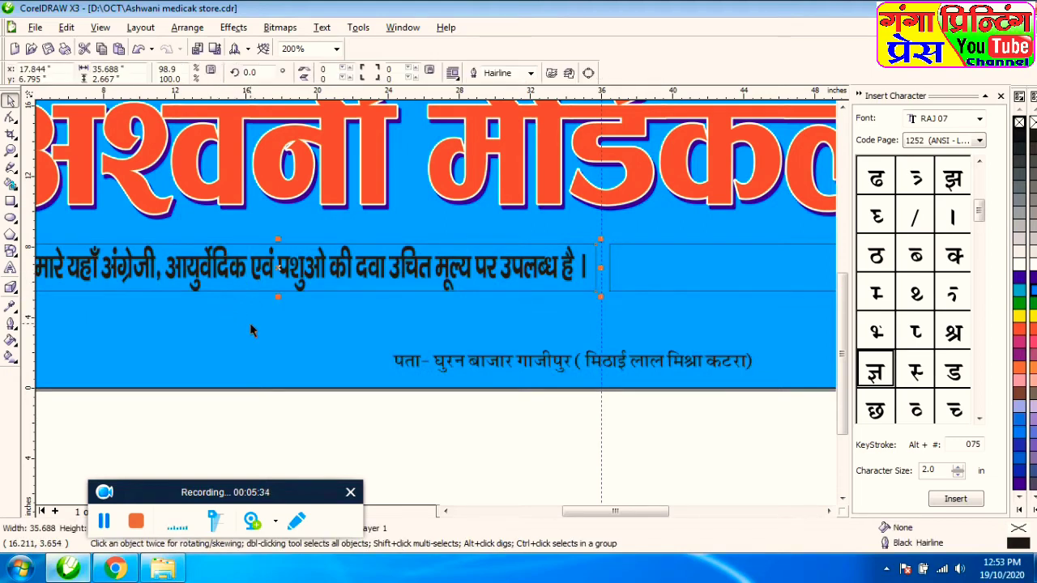
left_click(192, 281)
scroll(174, 289, "up", 1)
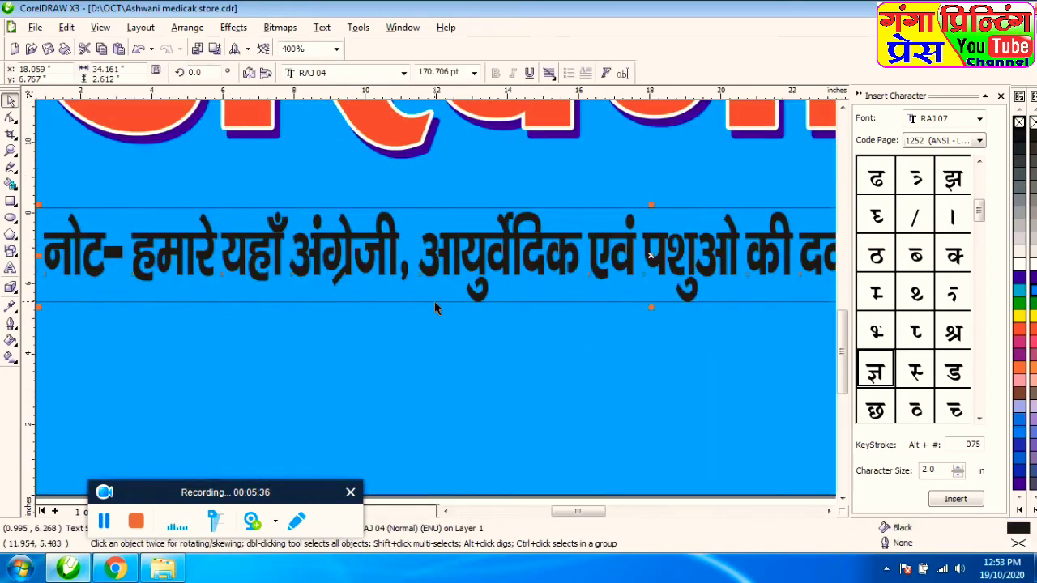
left_click(460, 436)
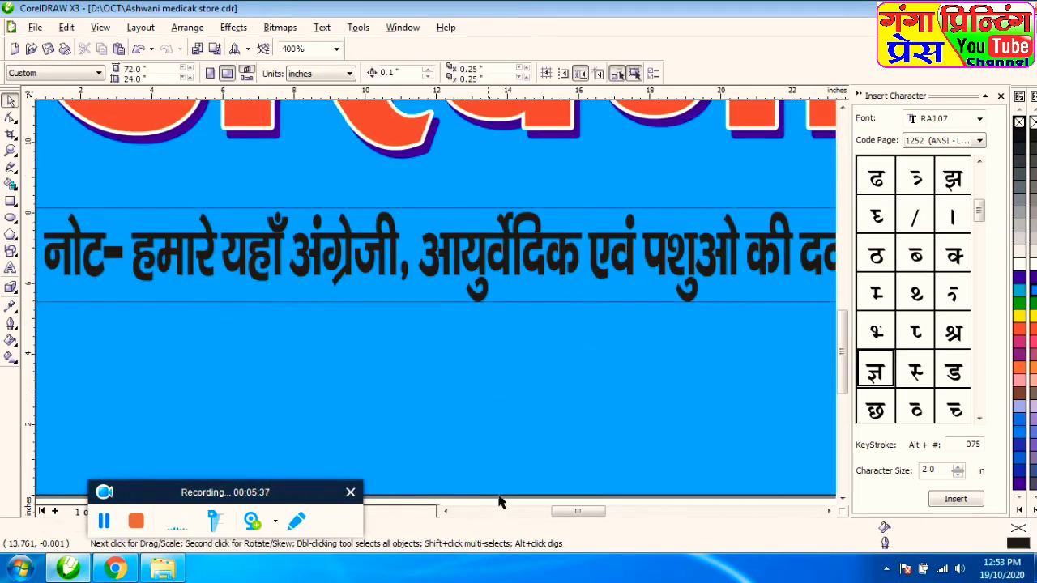
left_click(141, 283)
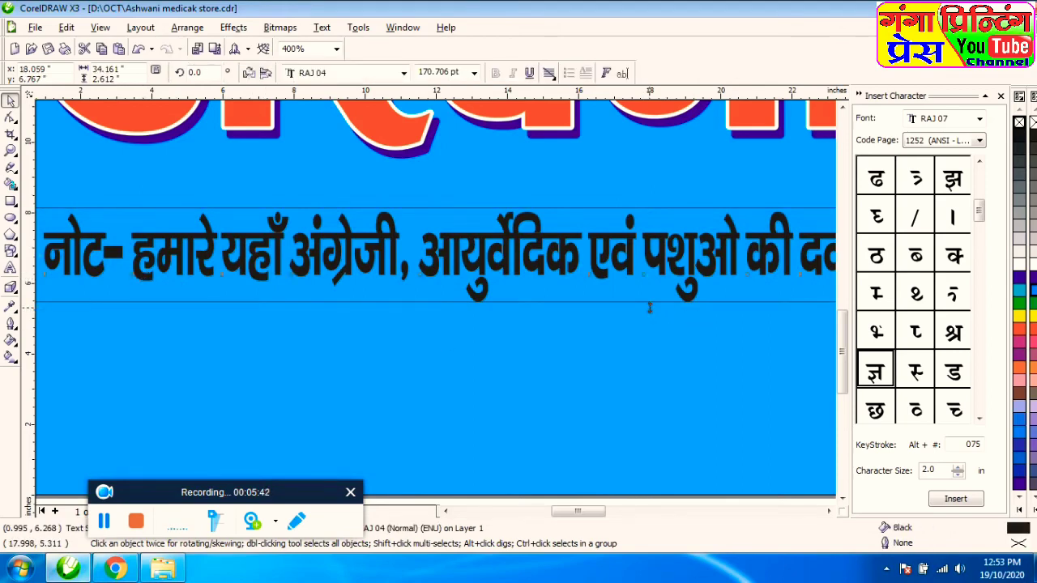
left_click_drag(649, 306, 646, 299)
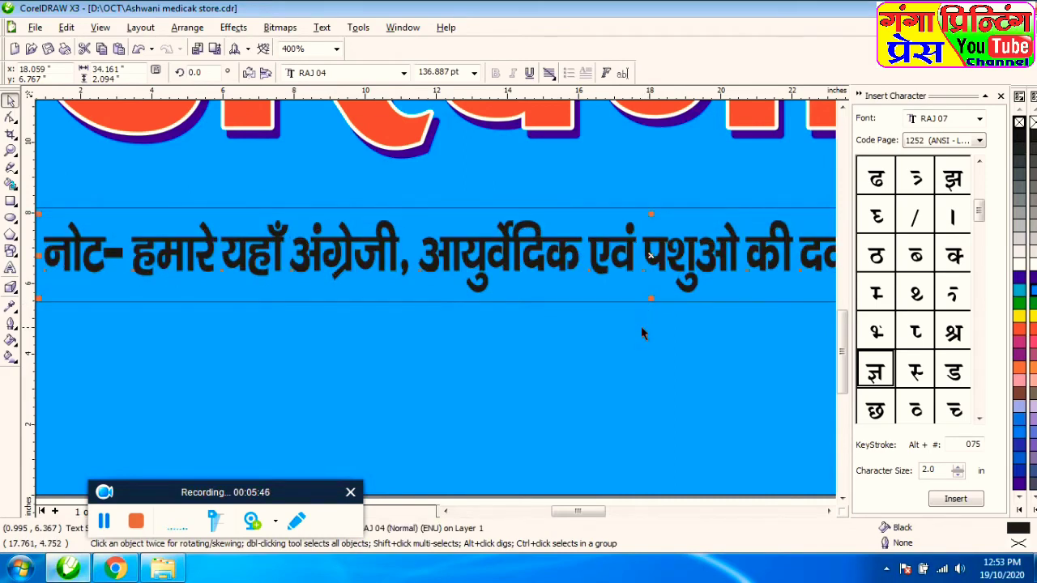
key("Escape")
Fill the left rectangle with yellow, remove its outline and place it behind the note line
scroll(502, 324, "down", 1)
left_click(401, 251)
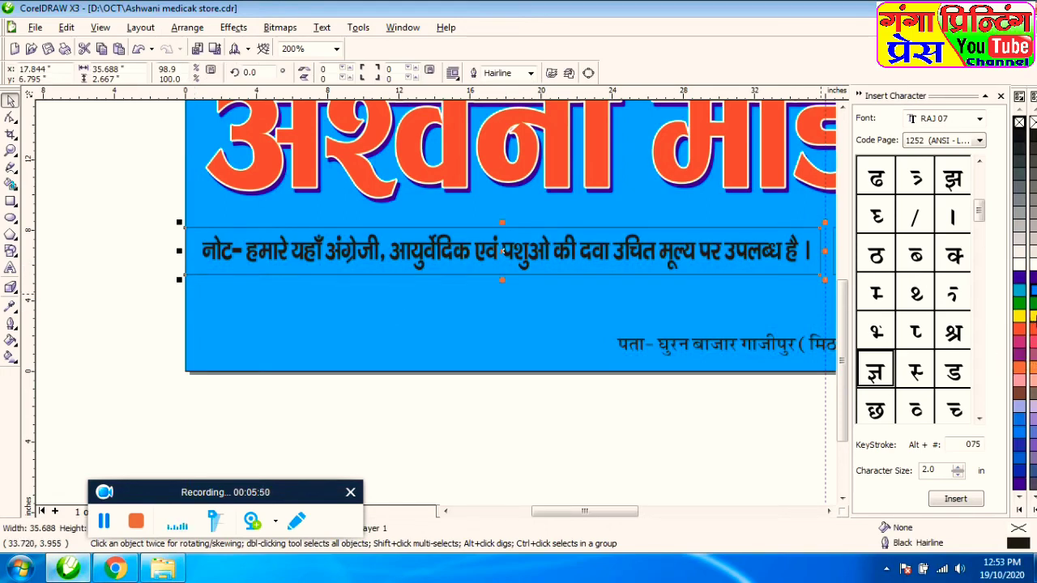
left_click(1032, 320)
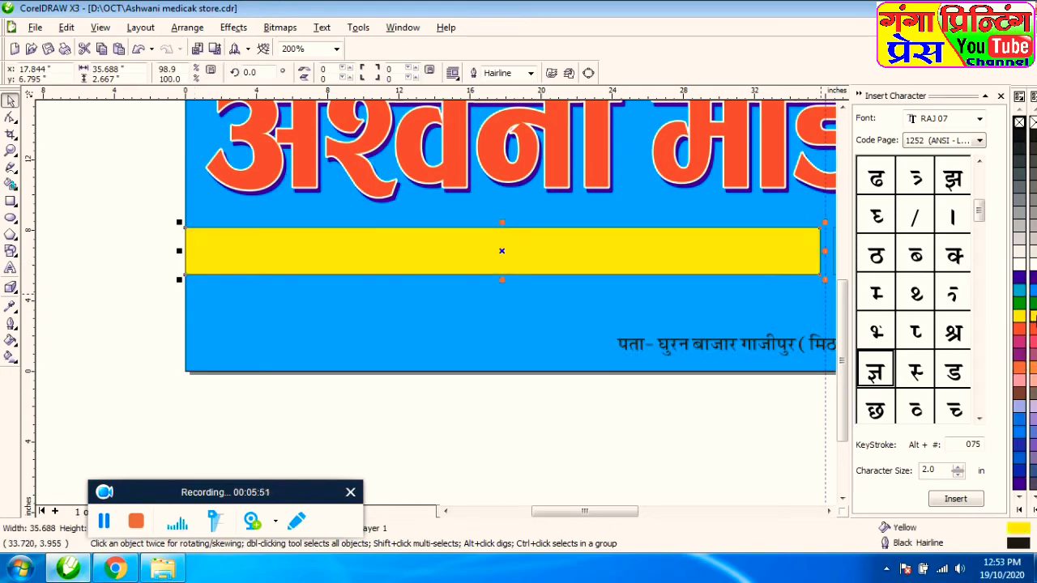
left_click(1033, 320)
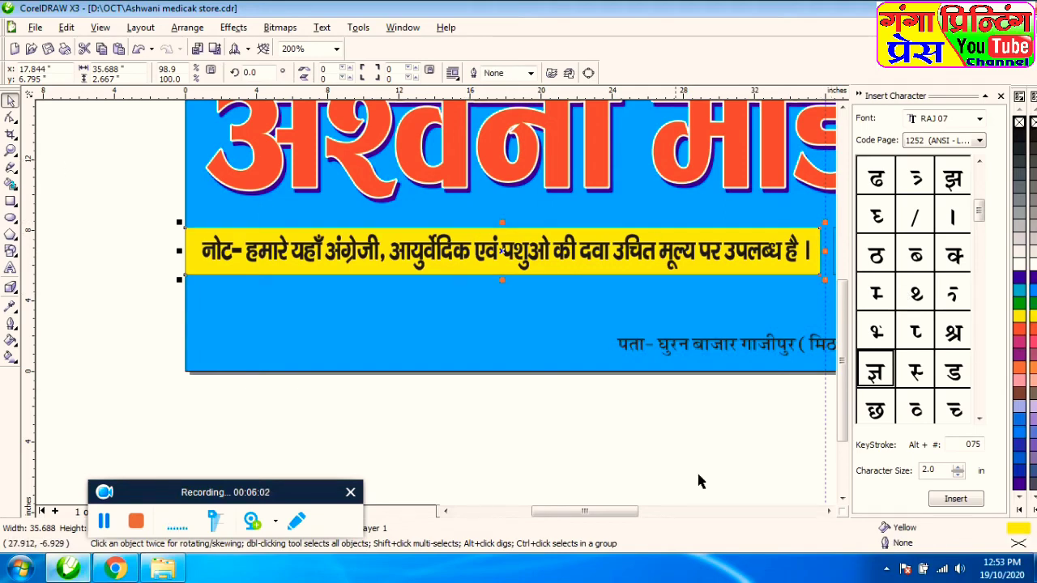
left_click(626, 482)
Try red on the note line's text and settle on a blue fill
left_click(300, 257)
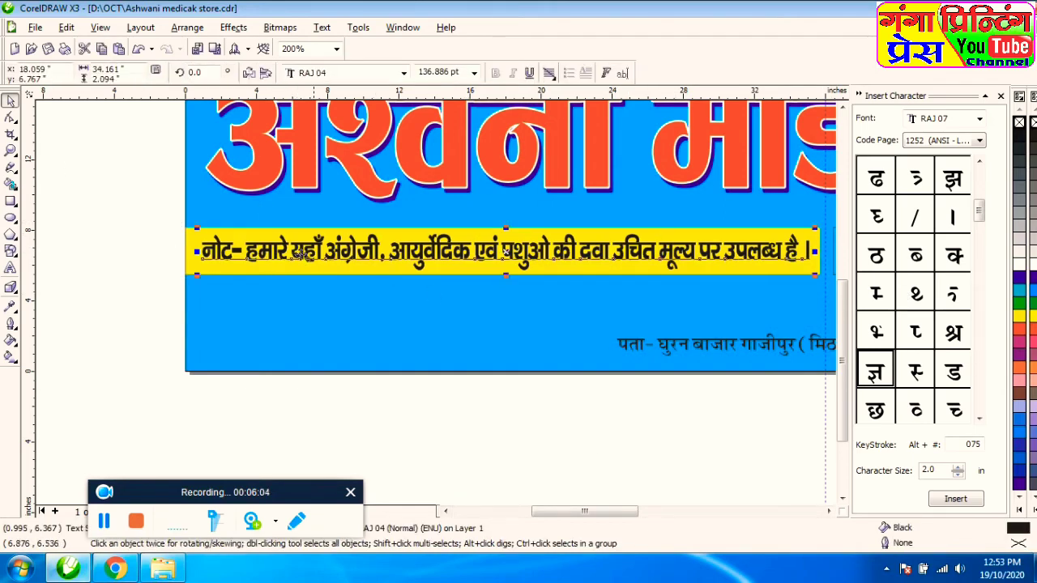
left_click(1033, 333)
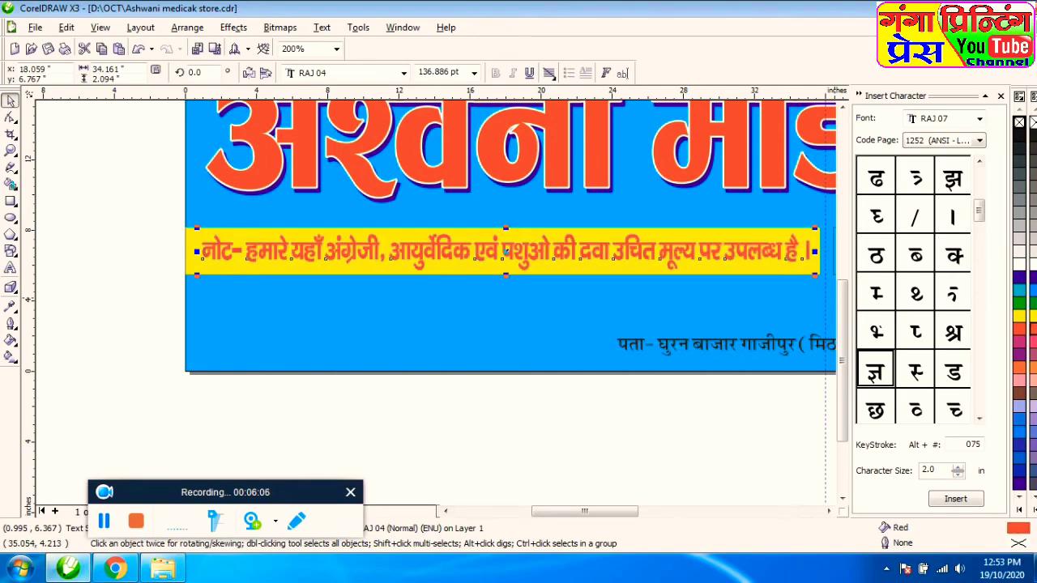
left_click(1032, 277)
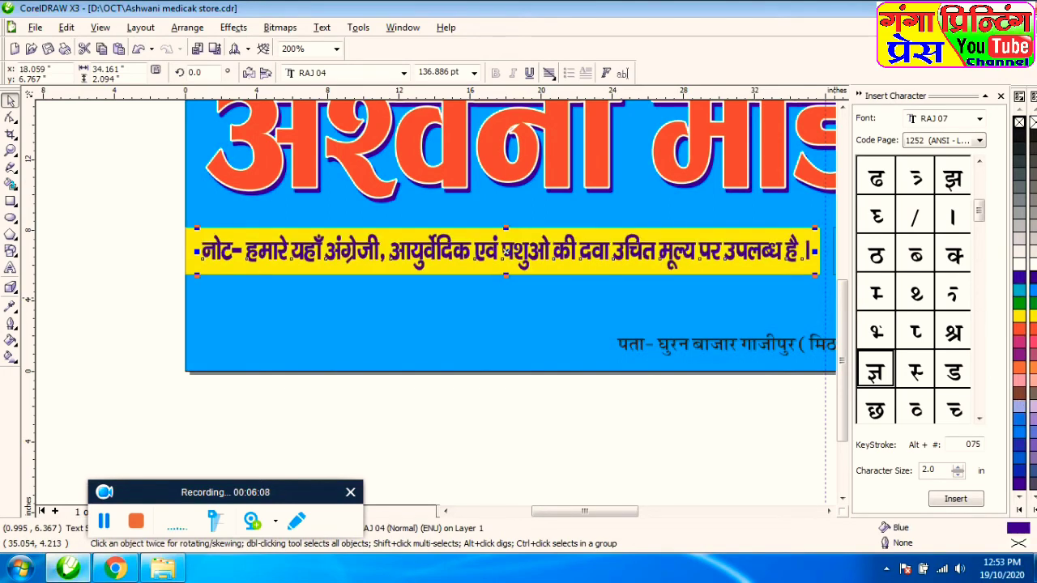
Give the note line a 16 pt white outline with rounded corners and round caps, placed behind the fill and scaling with the image
left_click(10, 324)
left_click(40, 331)
left_click(438, 204)
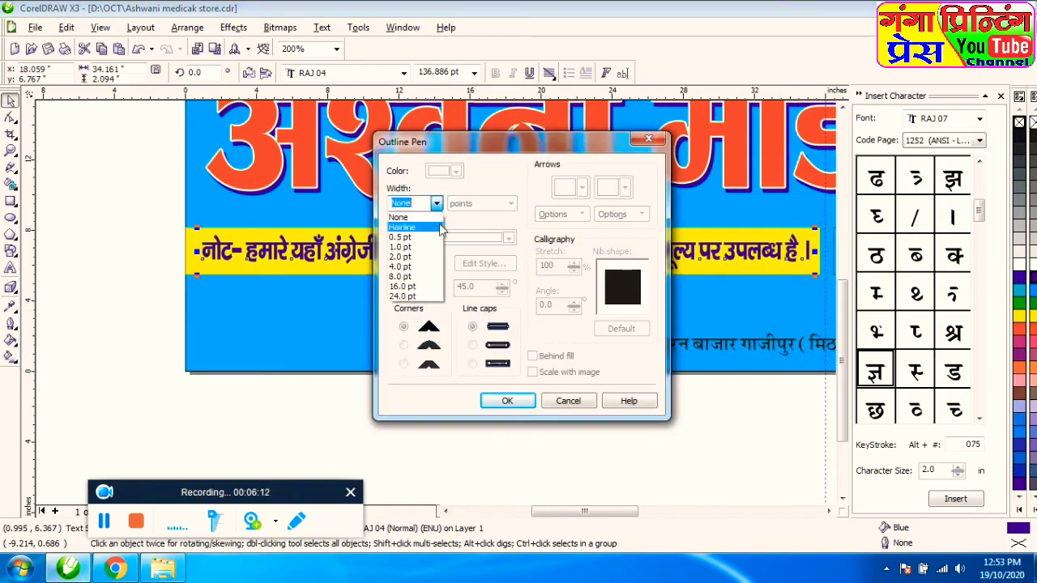
left_click(412, 285)
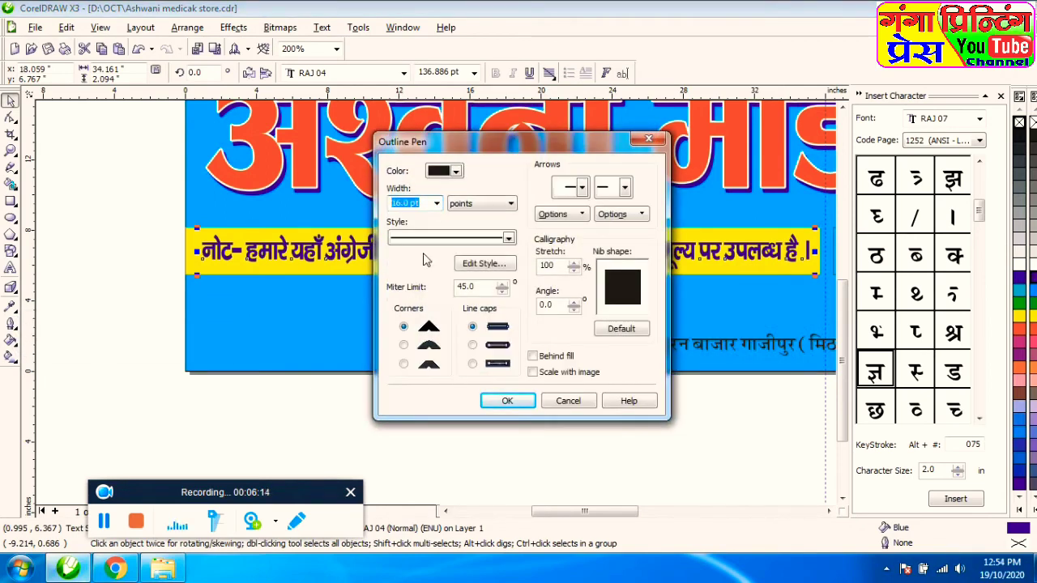
left_click(455, 170)
left_click(482, 201)
left_click(403, 344)
left_click(472, 345)
left_click(532, 372)
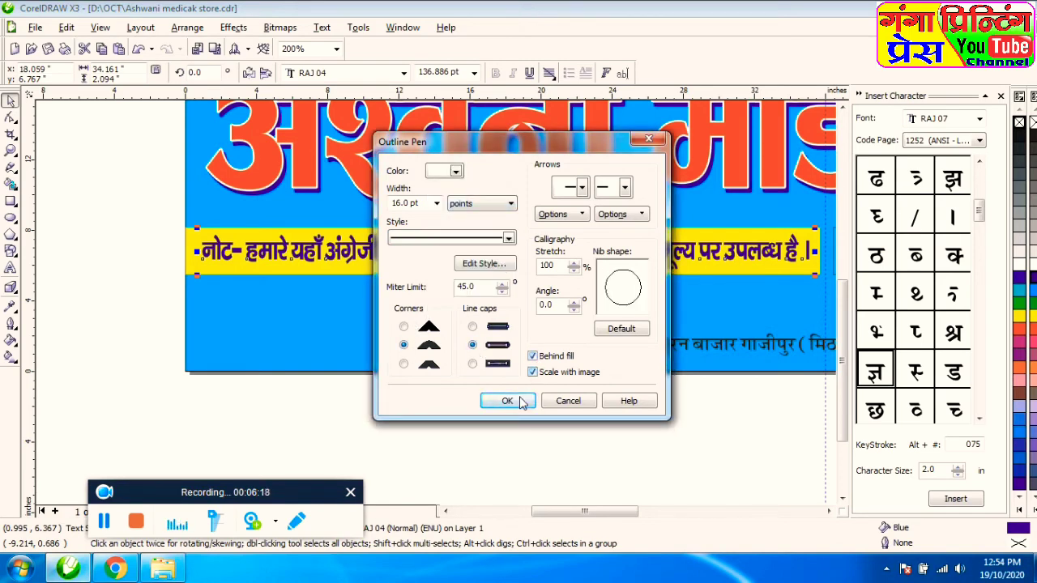
left_click(507, 400)
scroll(435, 300, "up", 1)
scroll(434, 298, "up", 1)
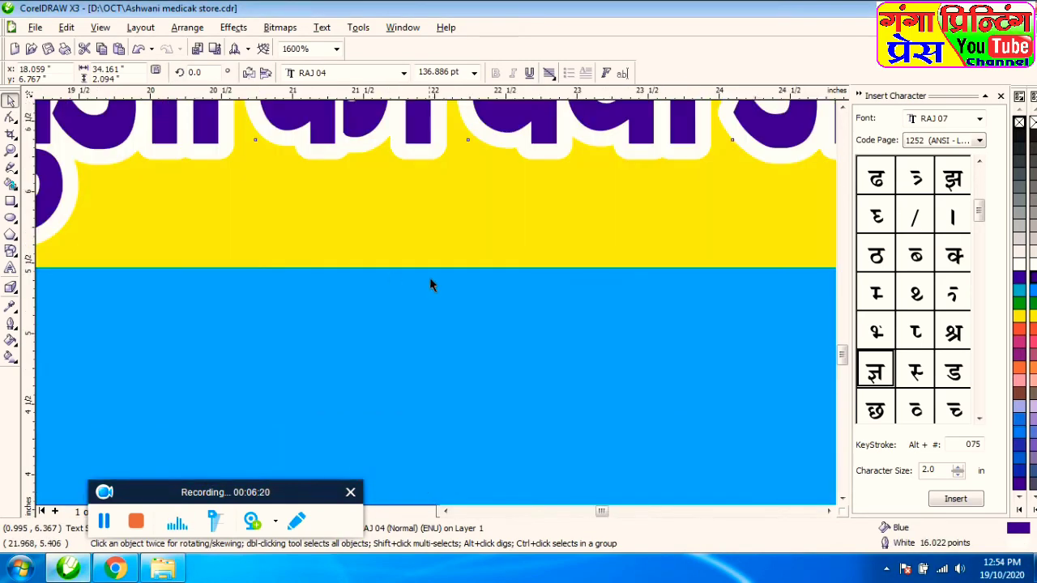
scroll(435, 308, "down", 2)
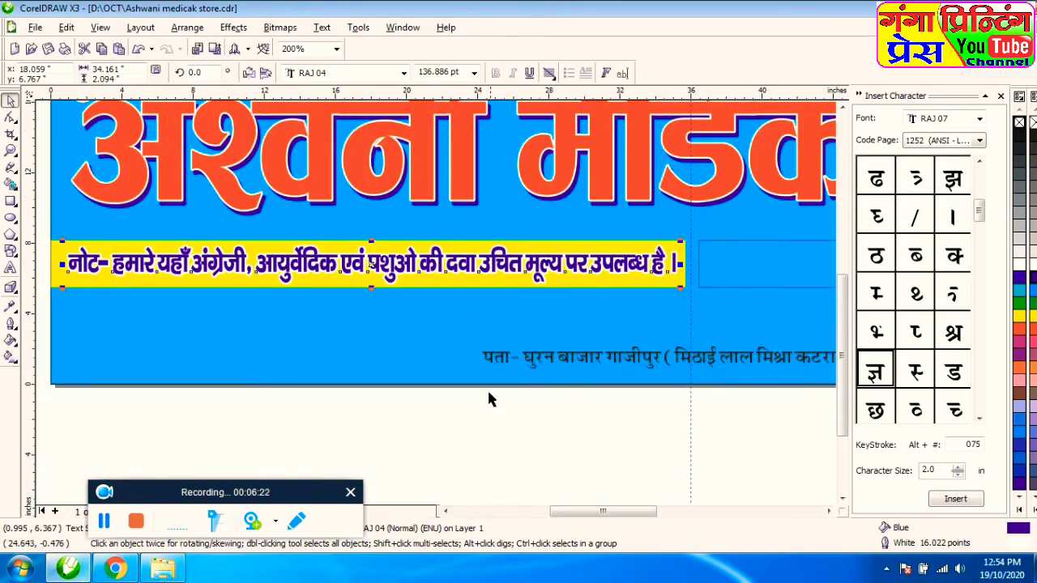
scroll(398, 343, "down", 1)
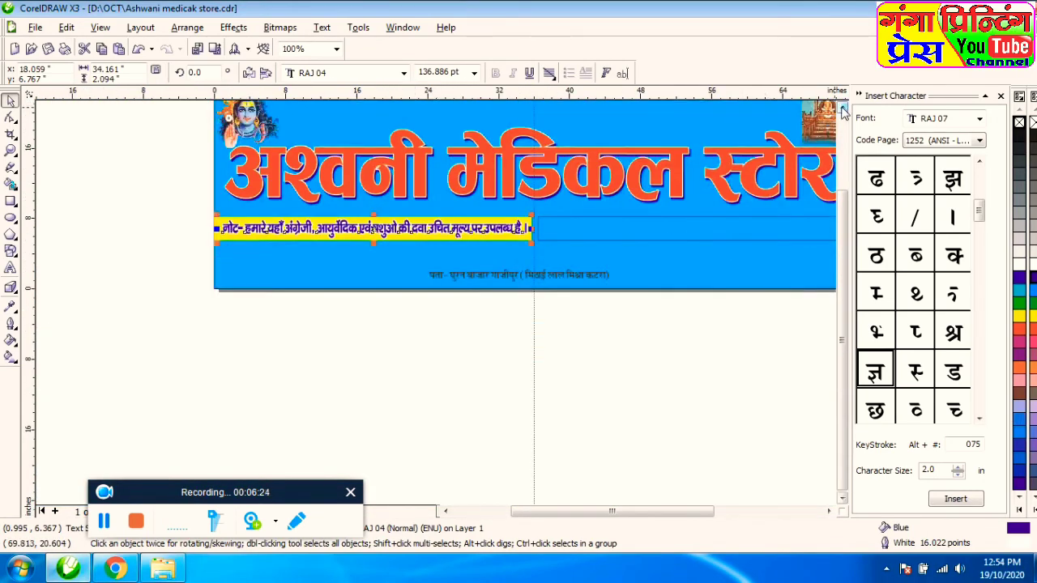
Place the specialist line in the empty right rectangle, then move both together below the banner
scroll(794, 146, "up", 2)
left_click_drag(570, 170, 707, 351)
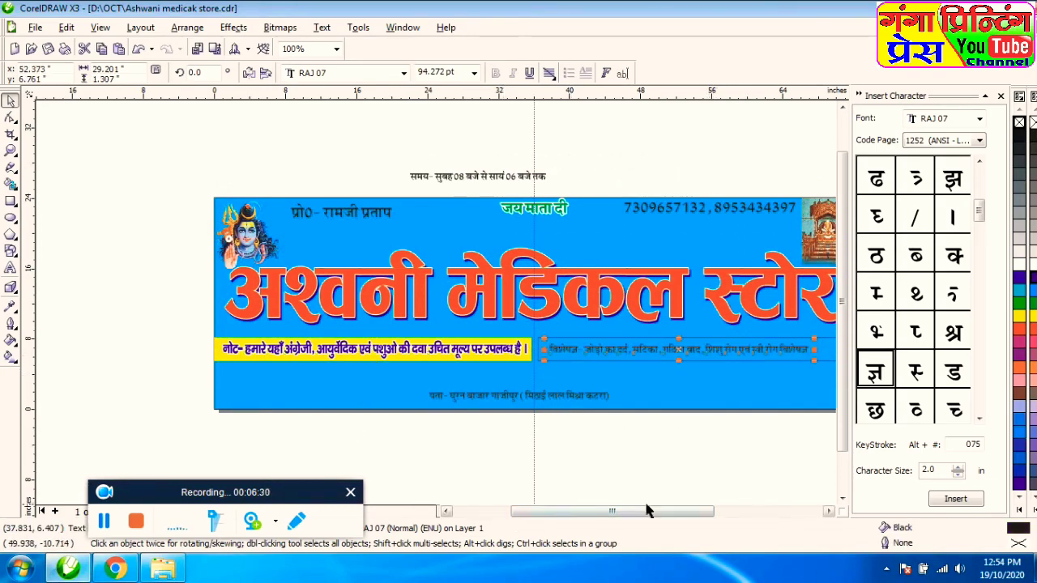
left_click_drag(686, 516, 707, 515)
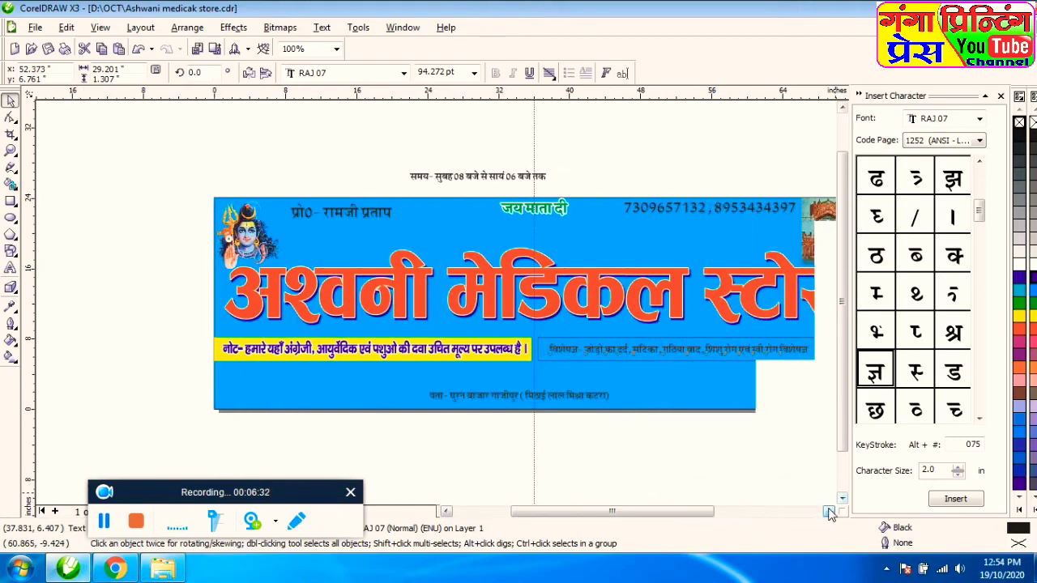
left_click_drag(794, 439, 434, 330)
left_click_drag(523, 350, 538, 441)
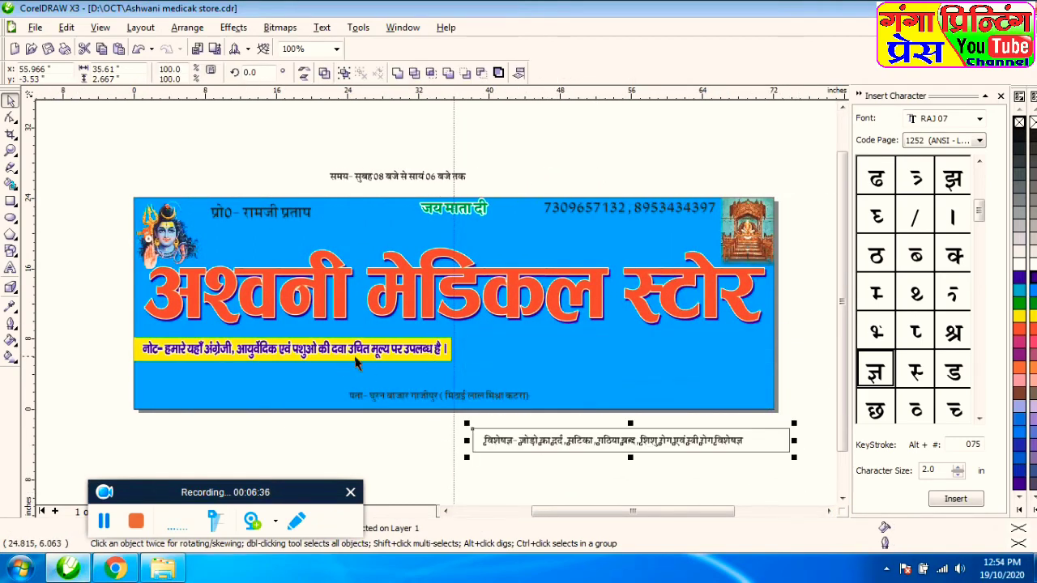
Move the yellow rectangle below the banner and stretch the note line across the banner to about 69.18 inches wide
left_click_drag(332, 358, 364, 474)
left_click_drag(287, 444, 232, 343)
left_click_drag(450, 347, 764, 322)
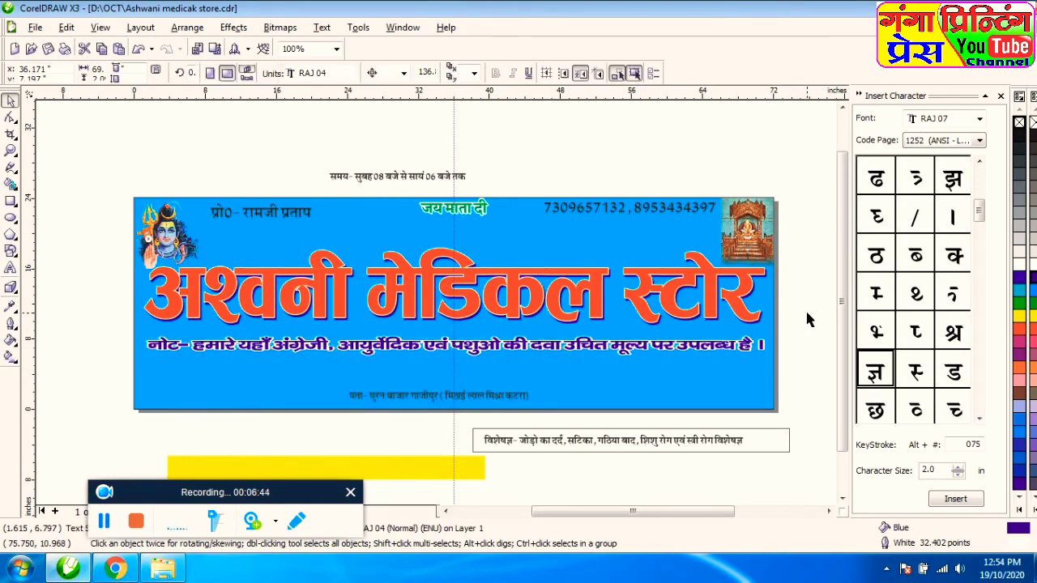
left_click(805, 308)
Stretch the note line upwards to about 2.97 inches high, keeping its width
left_click(397, 348)
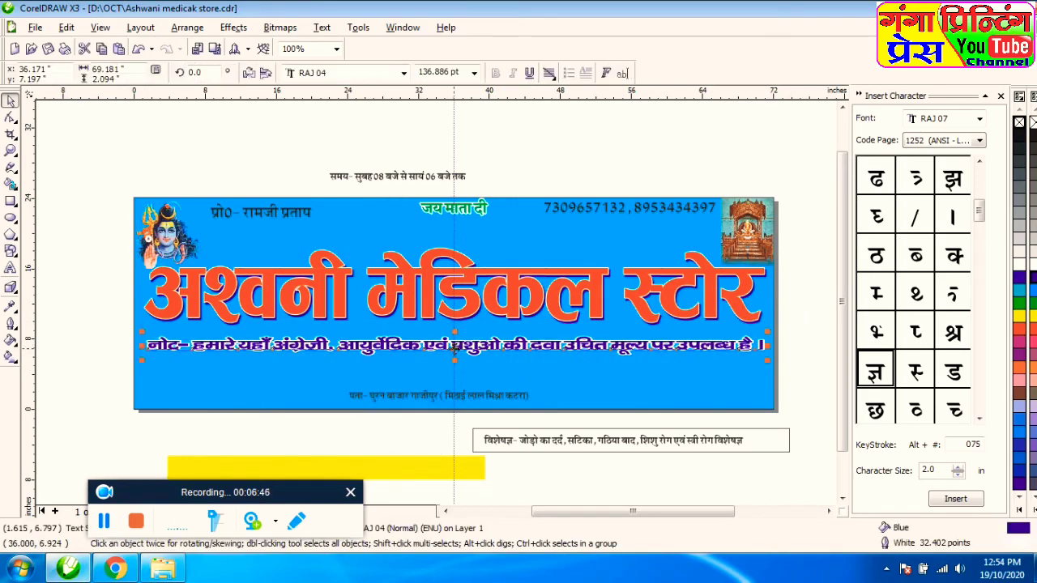
scroll(456, 398, "up", 1)
left_click_drag(451, 270, 452, 256)
scroll(409, 324, "down", 1)
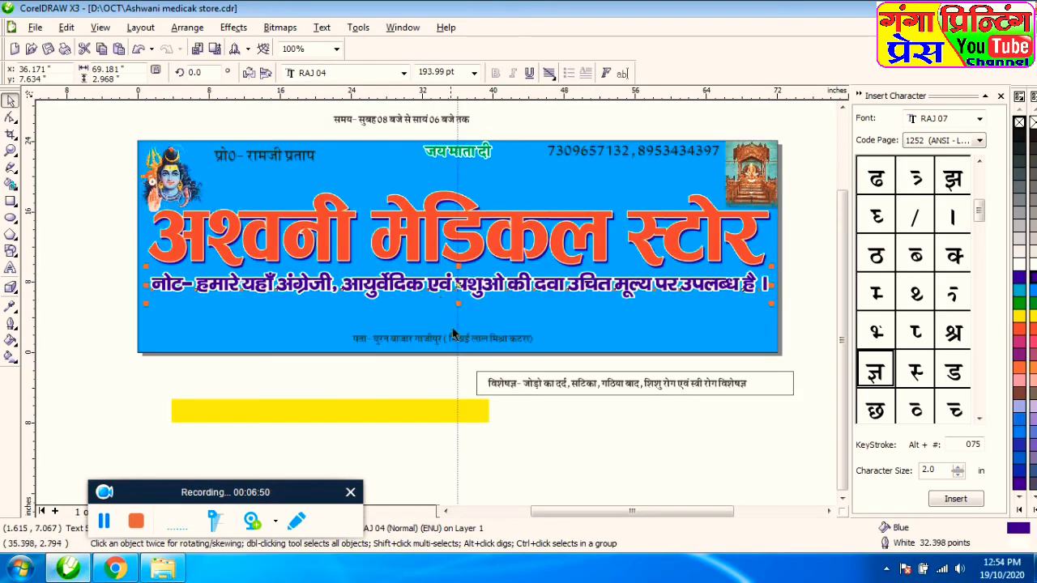
left_click(357, 390)
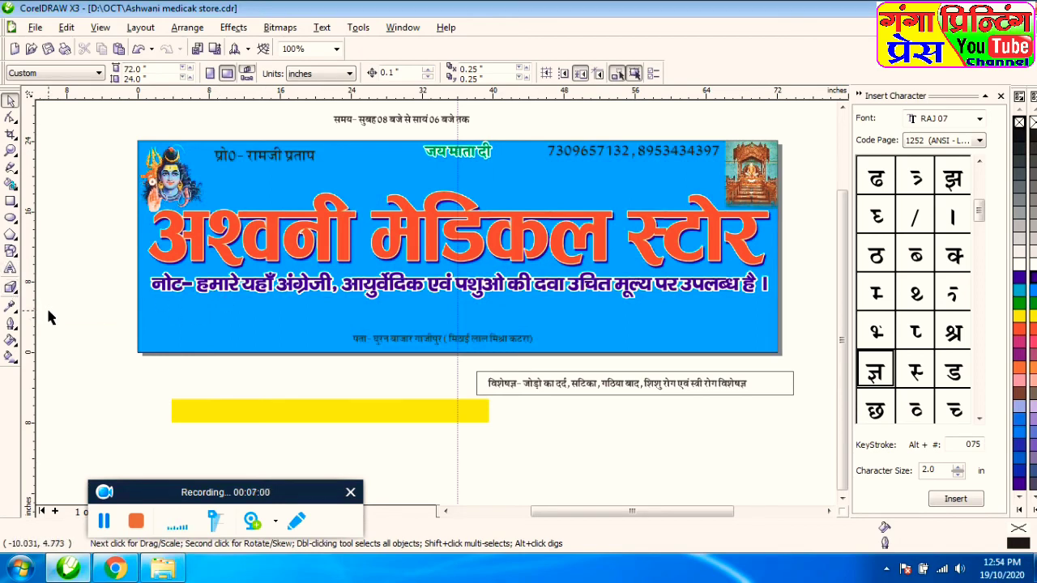
Delete the leading "नोट-" from the note line and widen the remaining text to about 68.97 inches
left_click(11, 286)
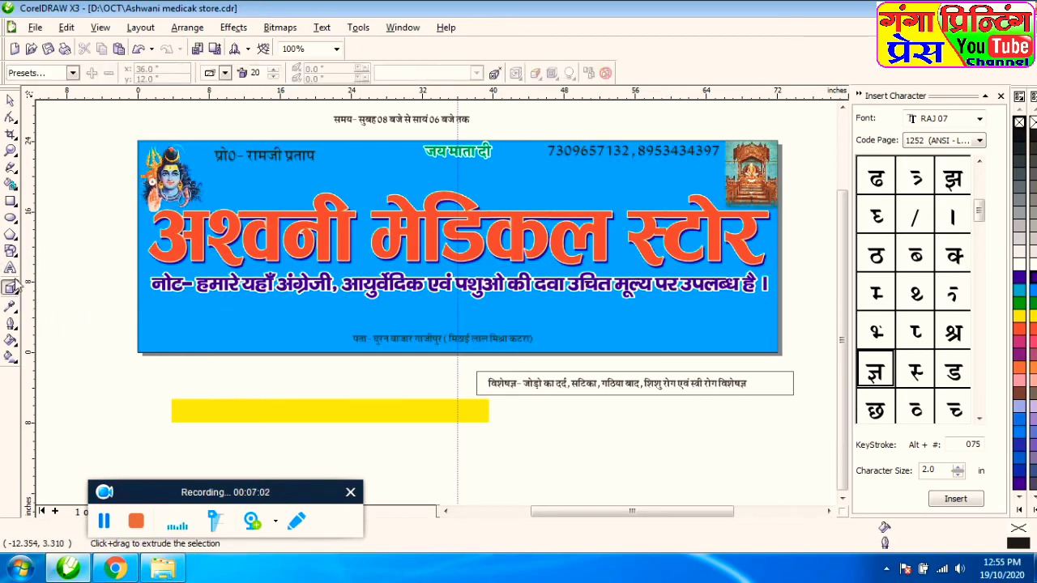
left_click(10, 268)
left_click(203, 281)
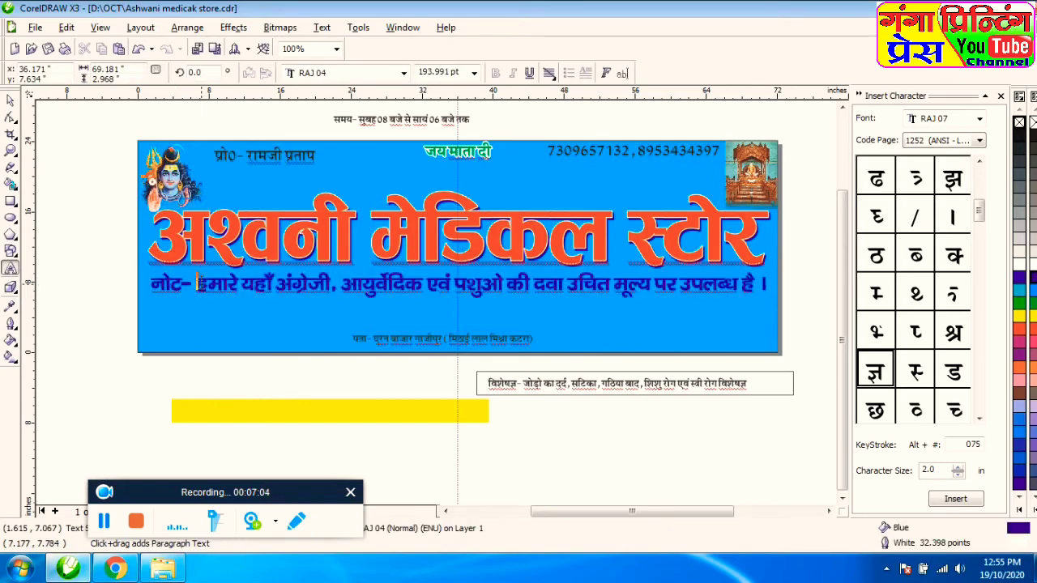
key("BackSpace")
key("BackSpace")
key("BackSpace")
key("BackSpace")
key("BackSpace")
key("BackSpace")
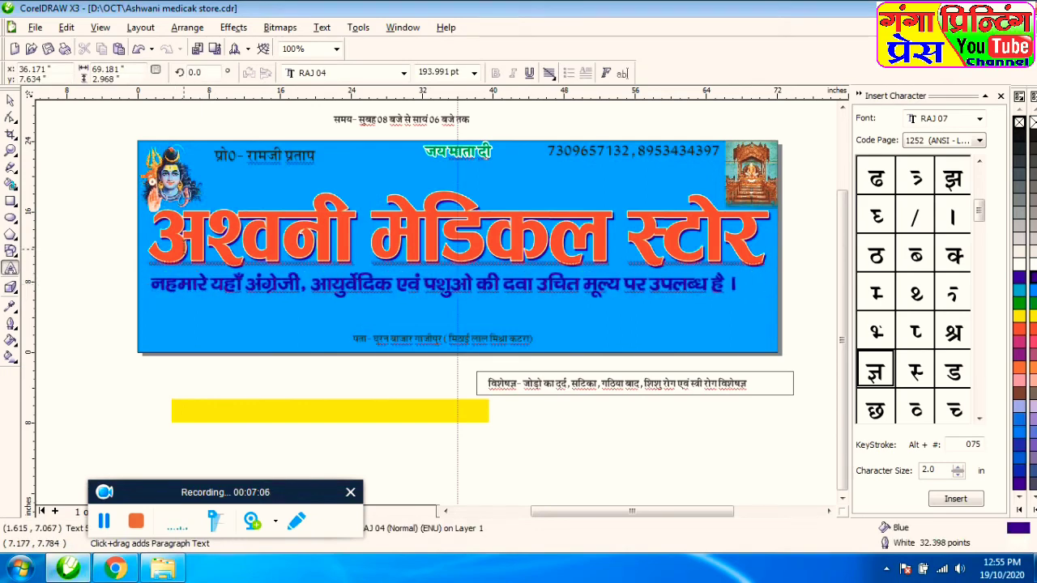
key("ctrl+space")
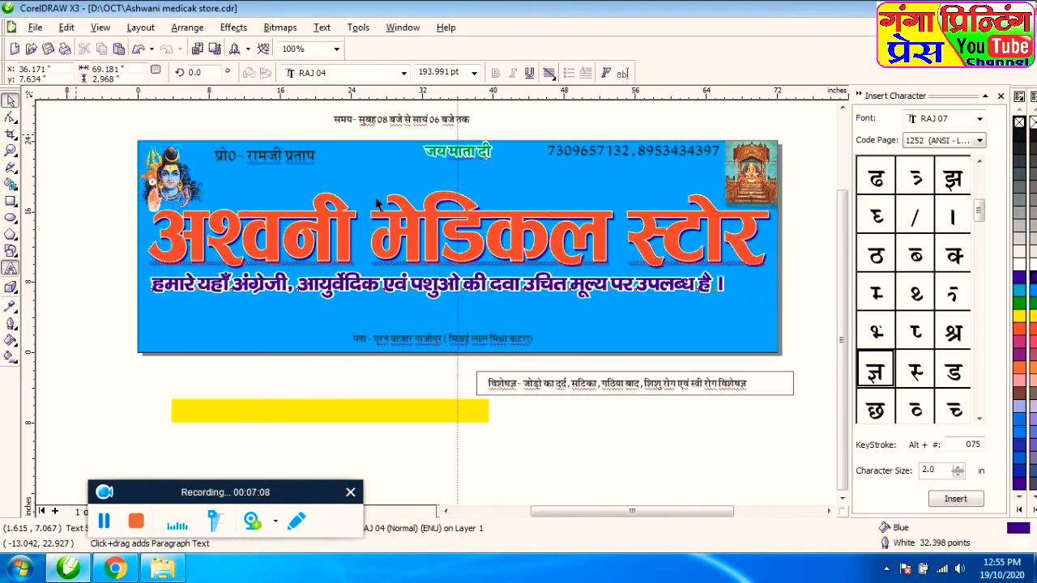
left_click_drag(726, 285, 769, 285)
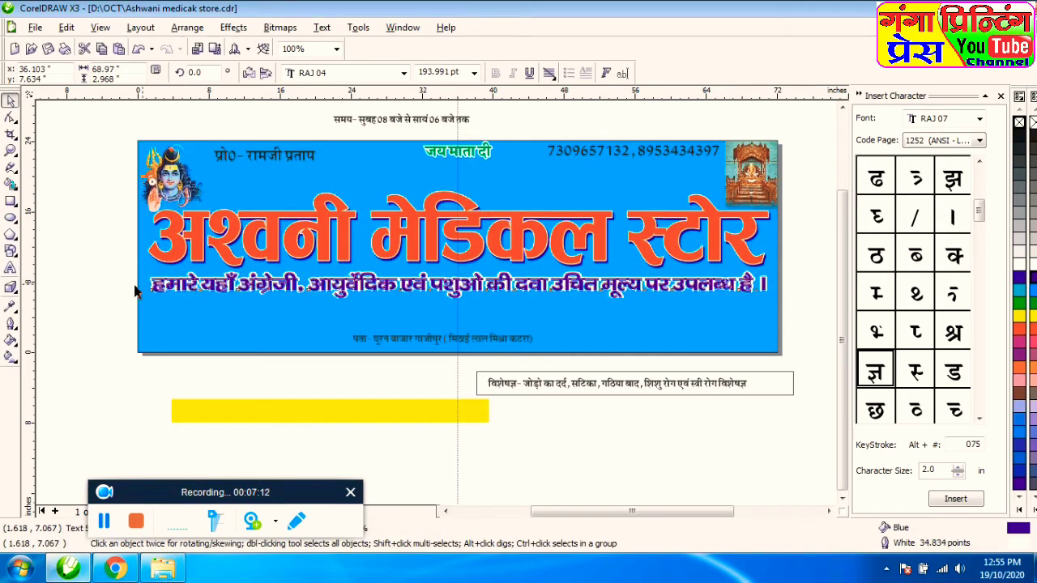
left_click(111, 319)
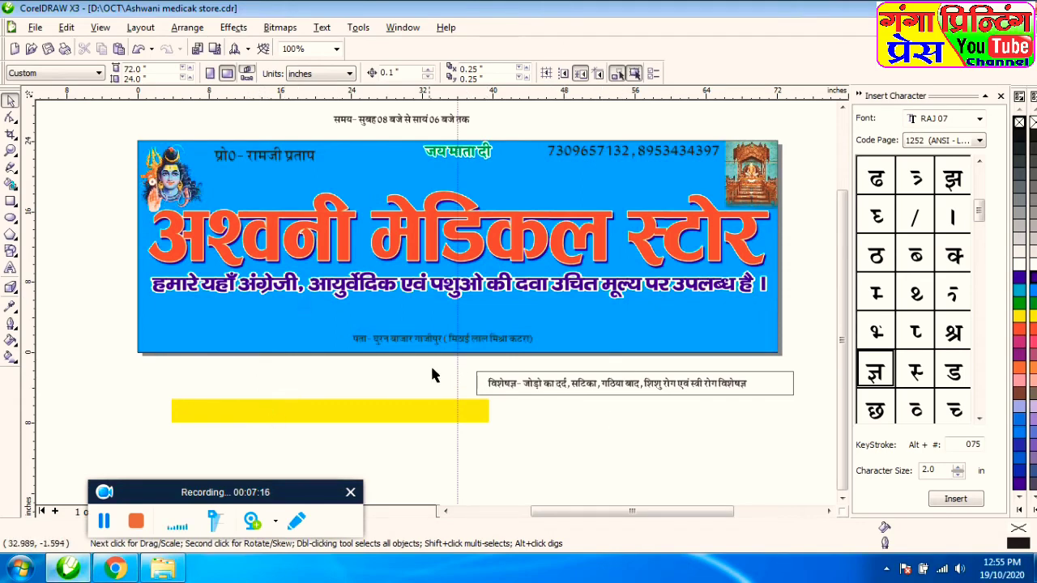
Move the yellow rectangle up to just below the banner, in line with the start of the note text
left_click_drag(229, 415, 209, 392)
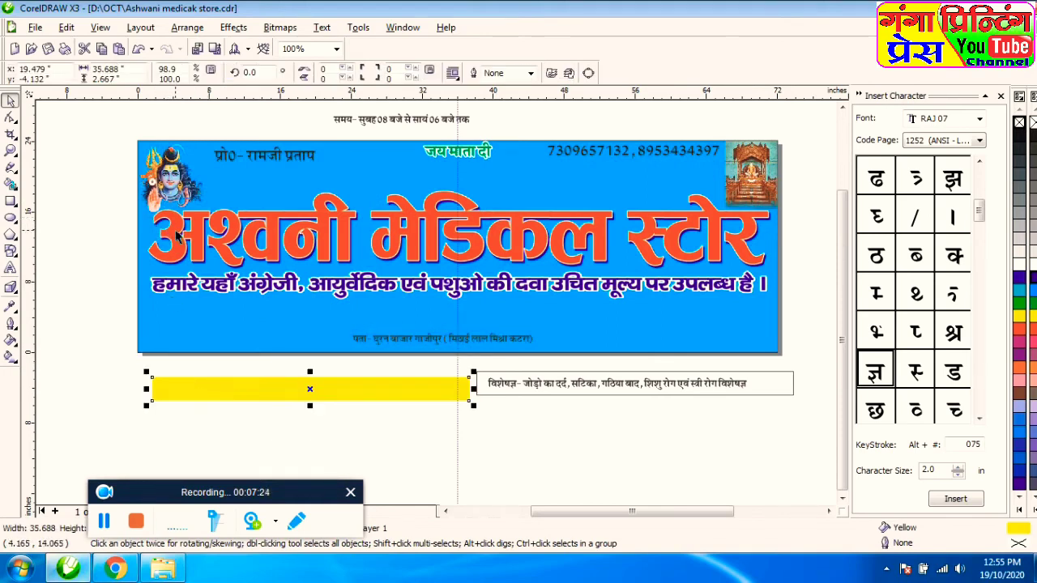
left_click(121, 199)
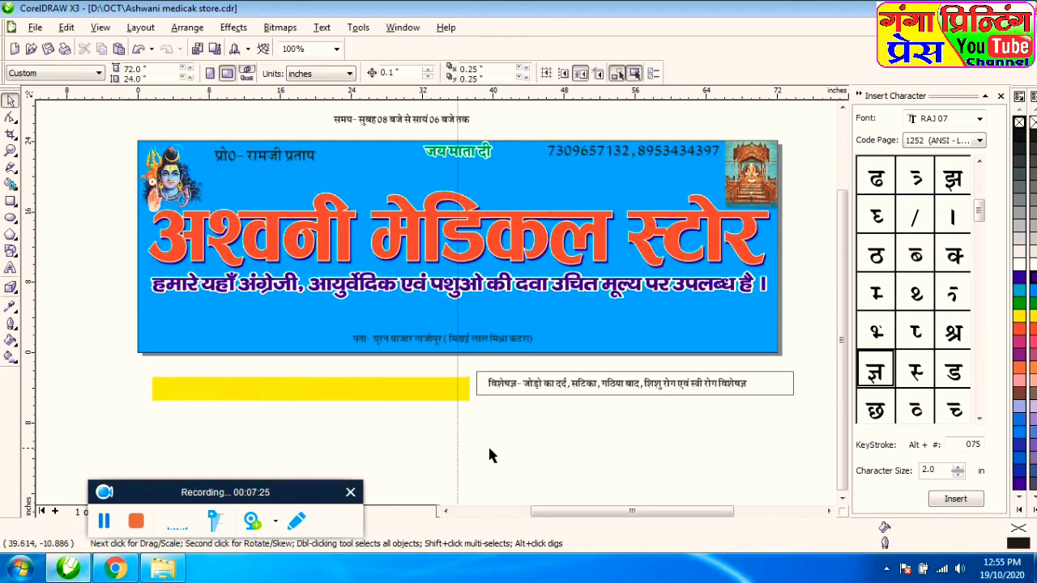
left_click(104, 521)
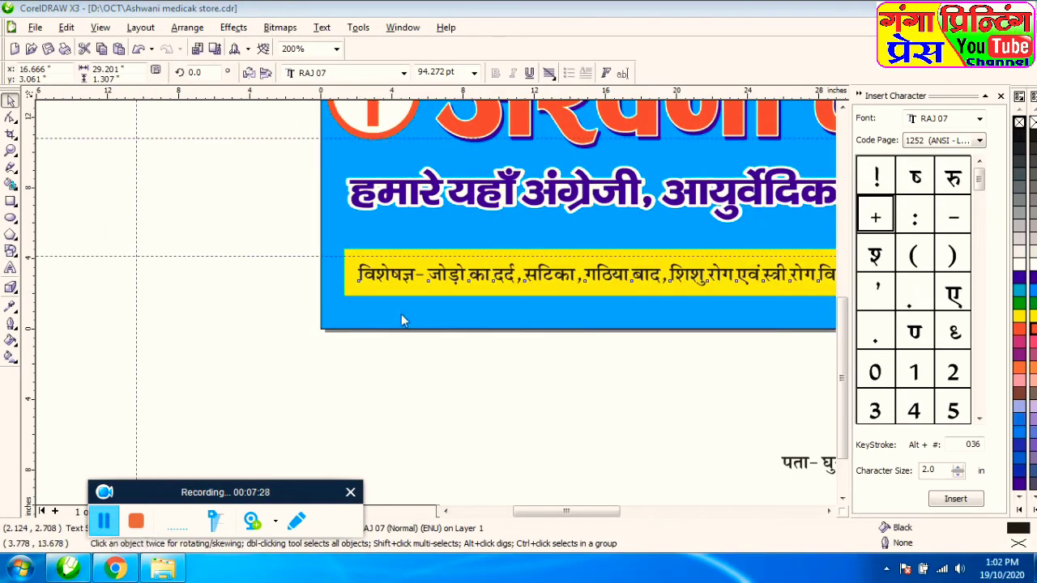
Set the font of the specialist line on the yellow strip to RAJ 04
left_click(404, 271)
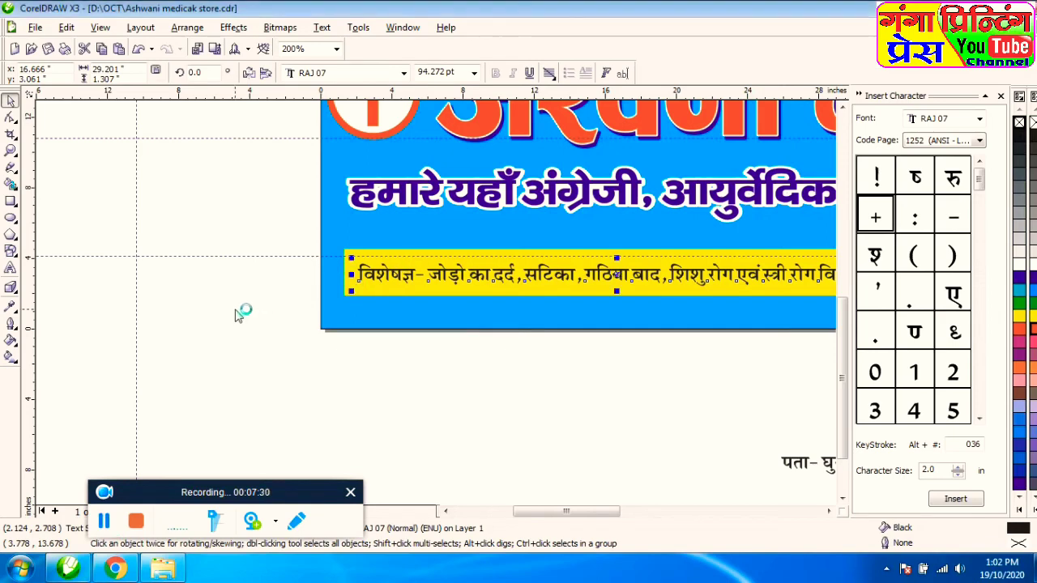
left_click(347, 73)
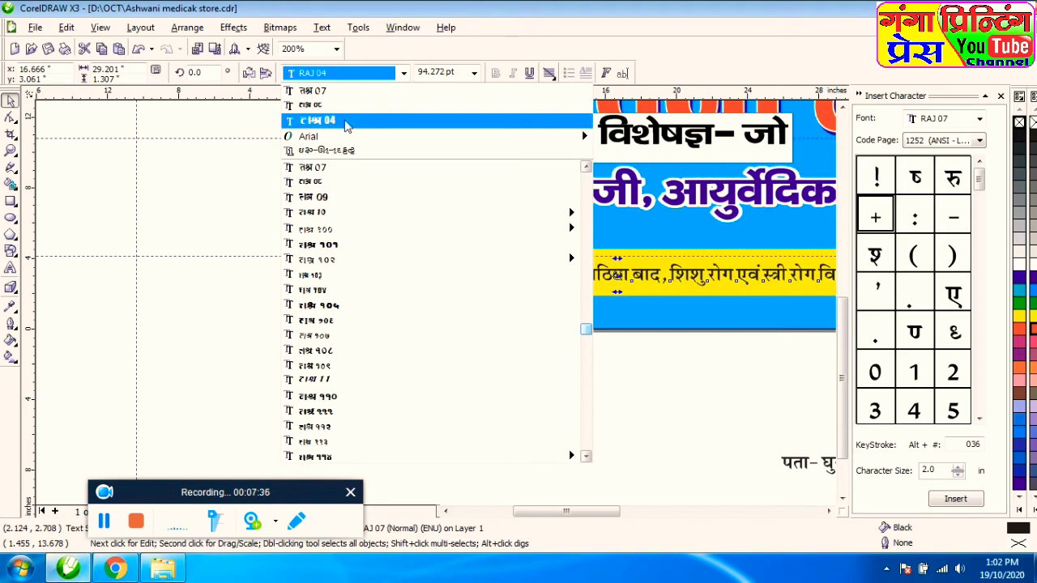
left_click(347, 121)
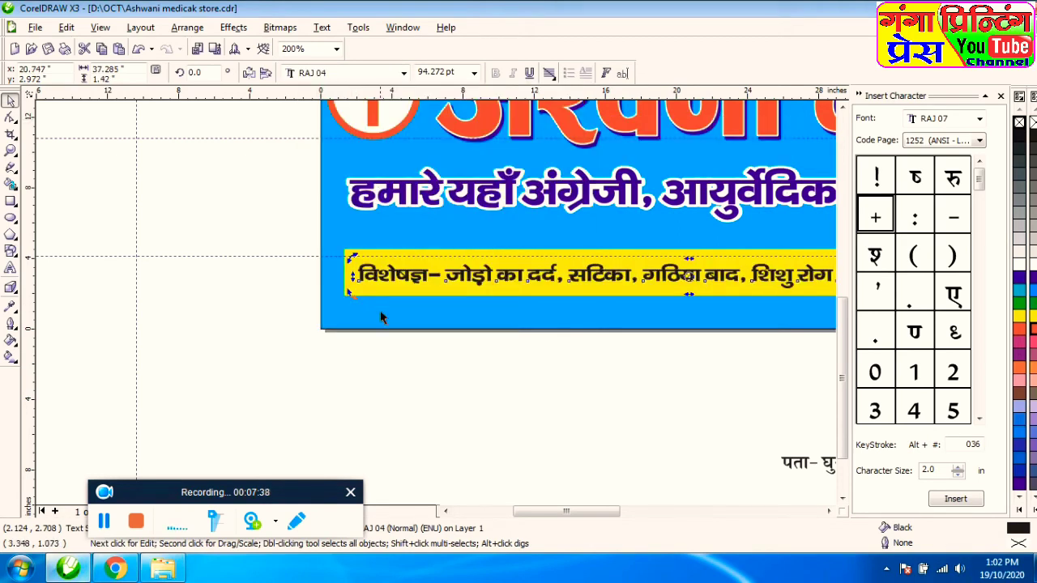
Search the font list for another typeface for the specialist line, checking names starting with S and with As
left_click(403, 73)
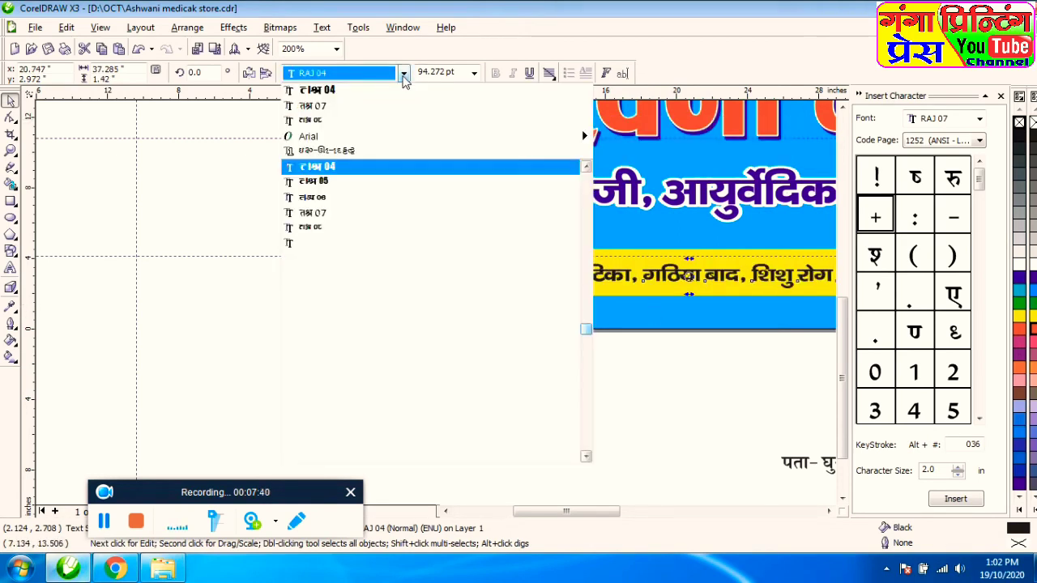
scroll(381, 203, "down", 5)
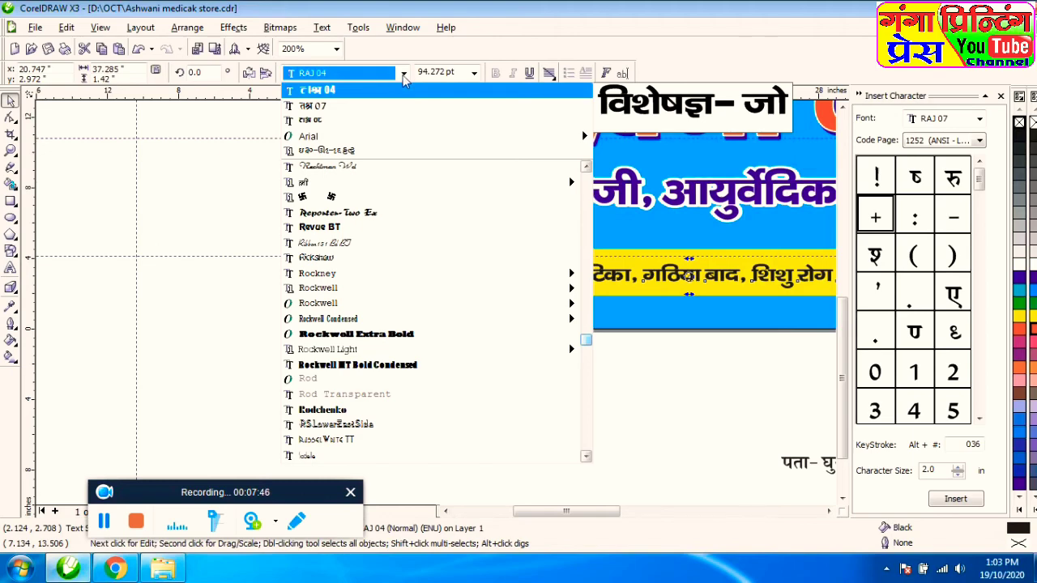
left_click(403, 74)
left_click(375, 78)
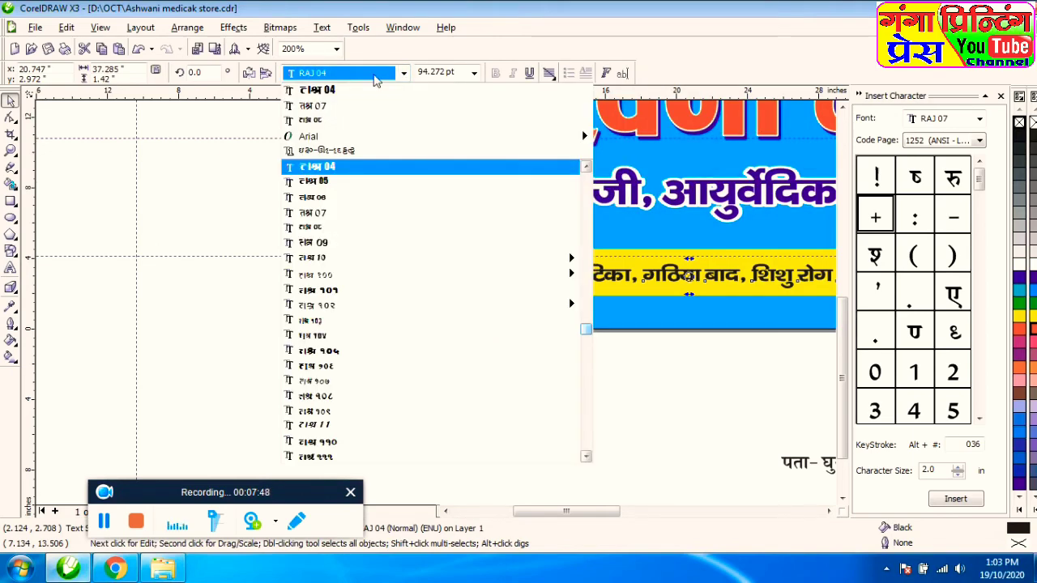
type("Sadelle")
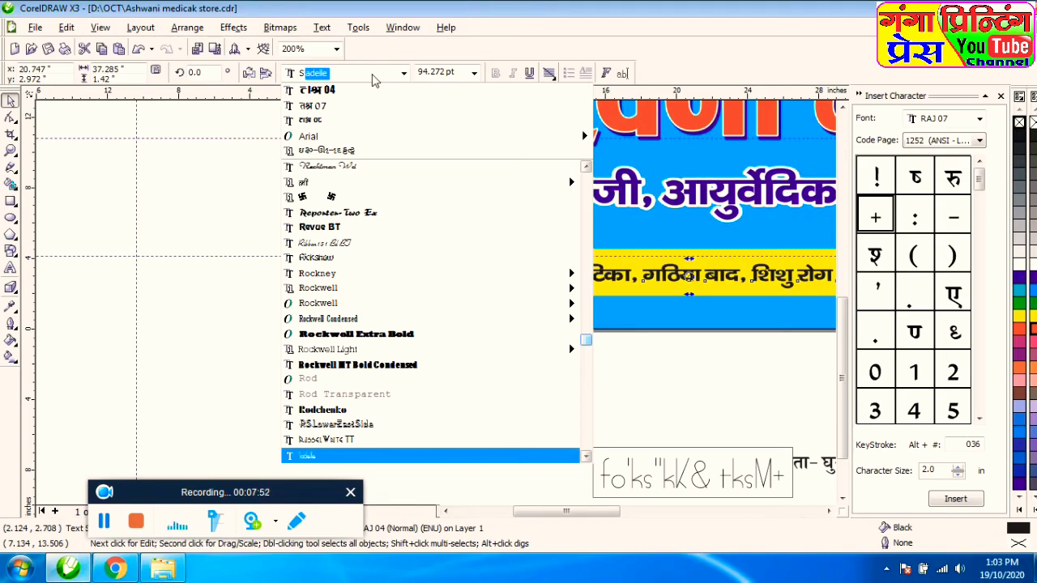
scroll(348, 325, "down", 2)
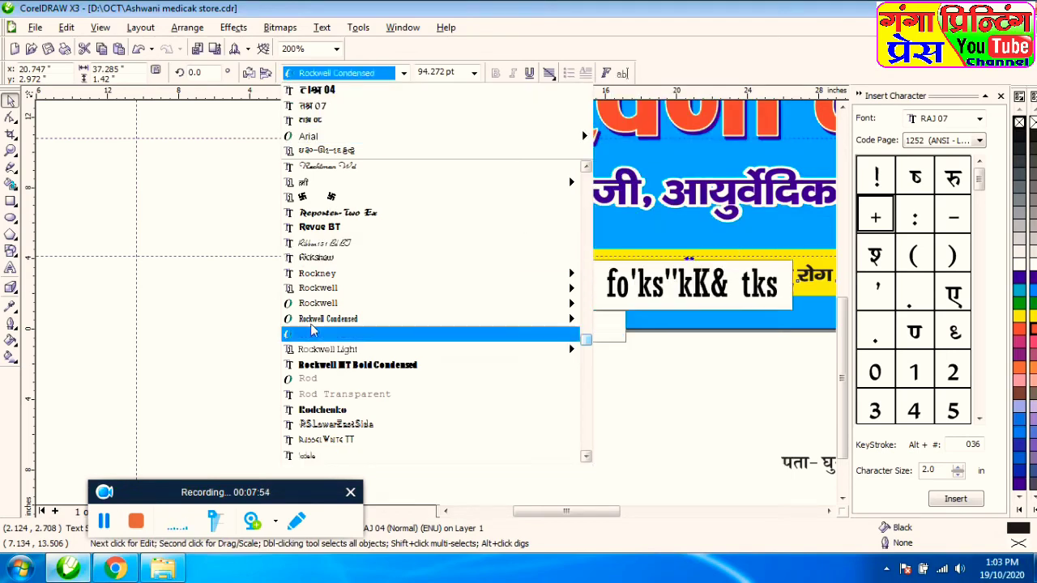
scroll(342, 397, "down", 4)
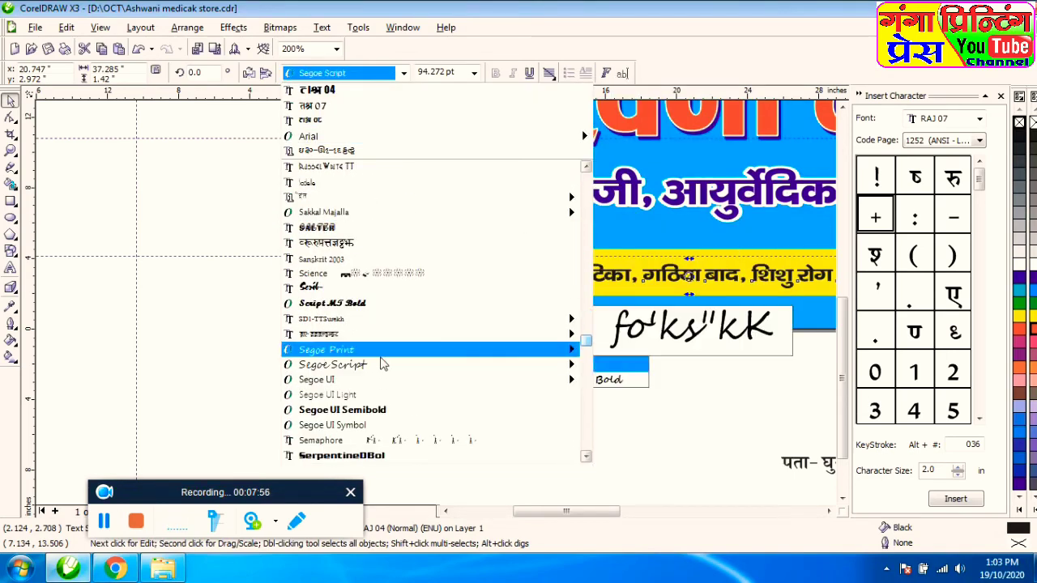
left_click(401, 75)
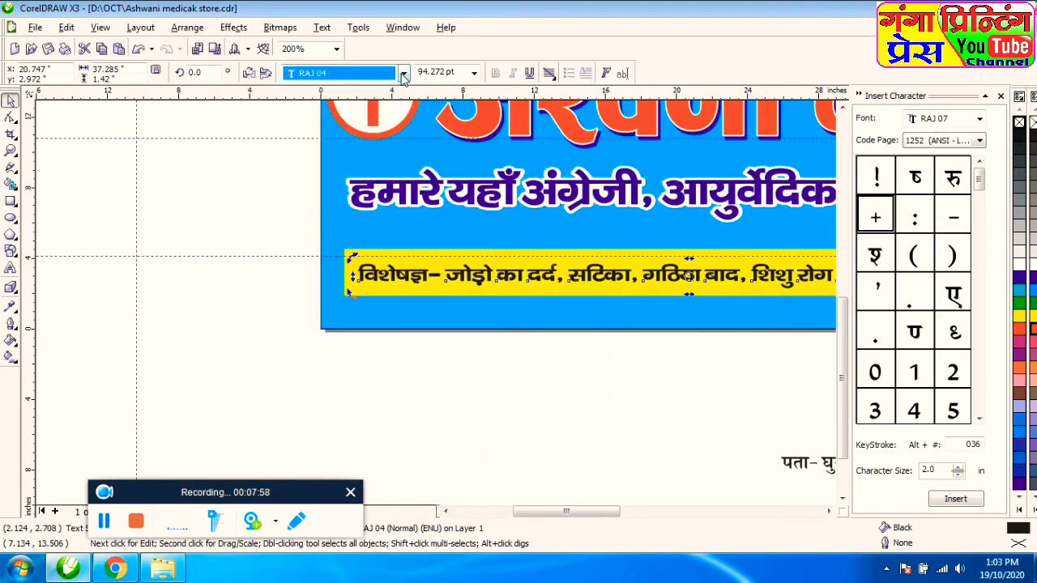
type("A")
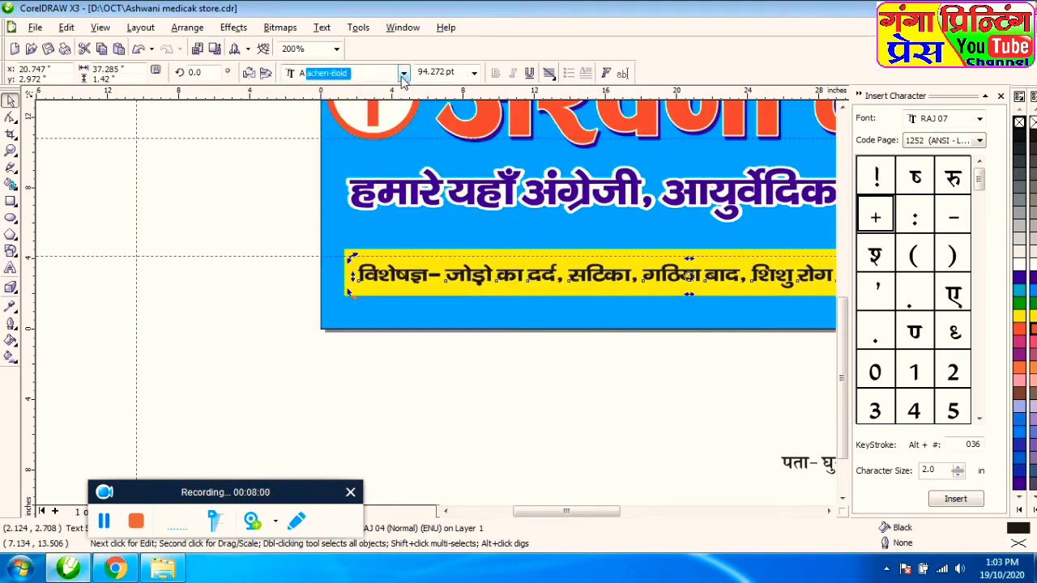
type("s")
key("BackSpace")
key("BackSpace")
type("shley")
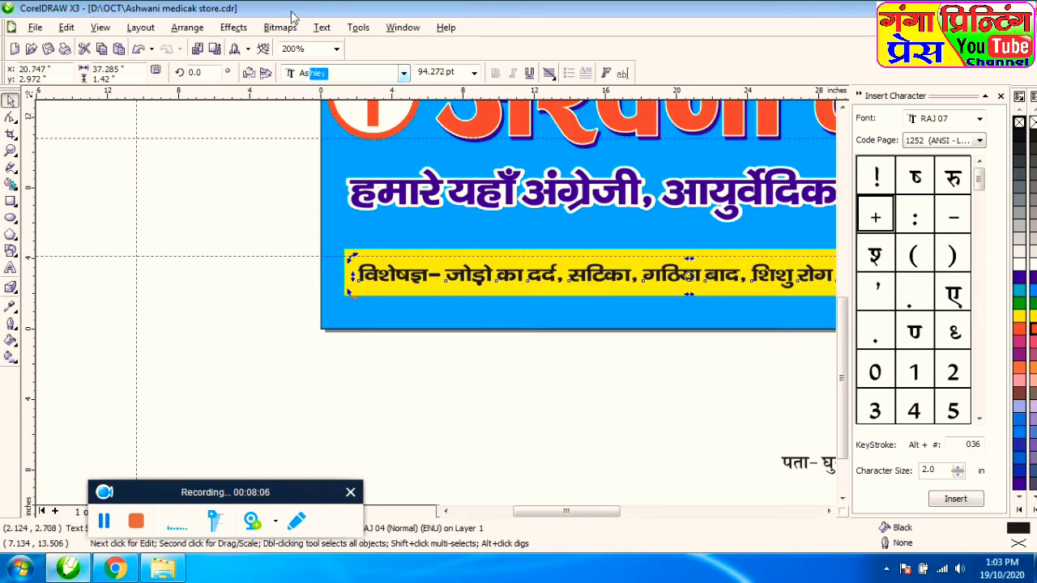
left_click(402, 72)
left_click_drag(586, 329, 577, 217)
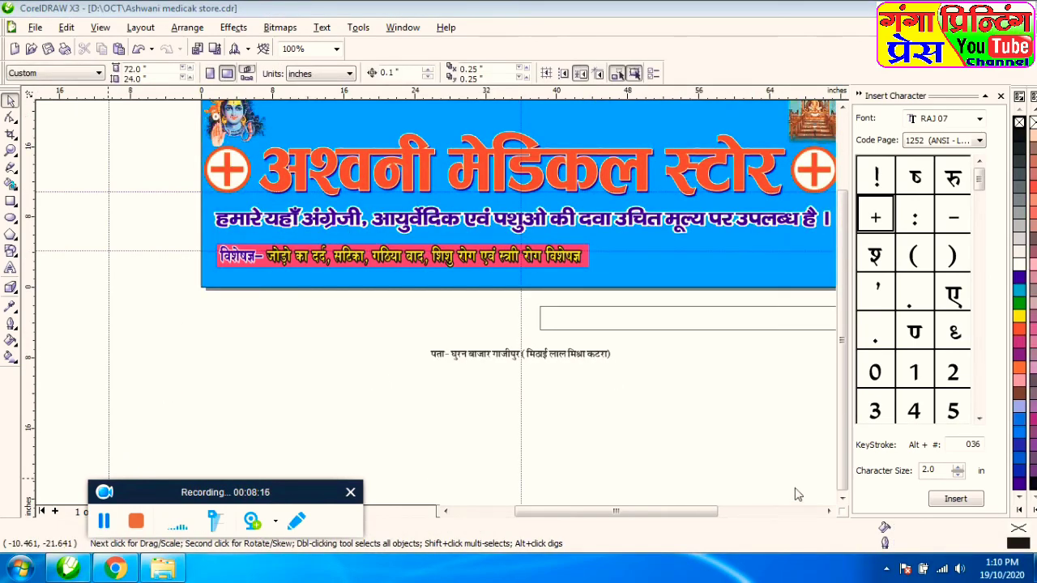
Move the opening-hours line onto the banner, just below the end of the note line
left_click(828, 510)
left_click(828, 511)
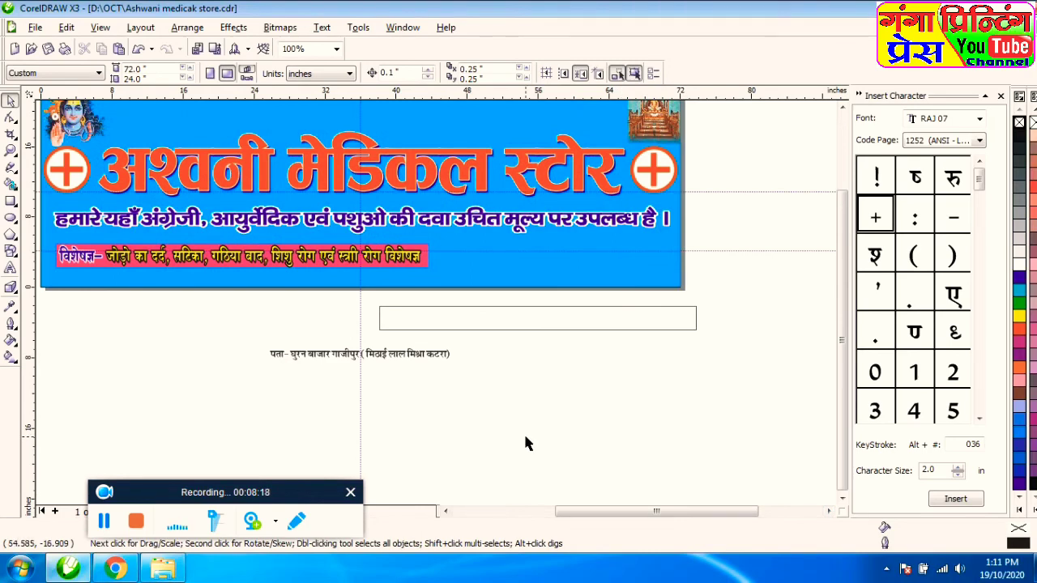
left_click(842, 108)
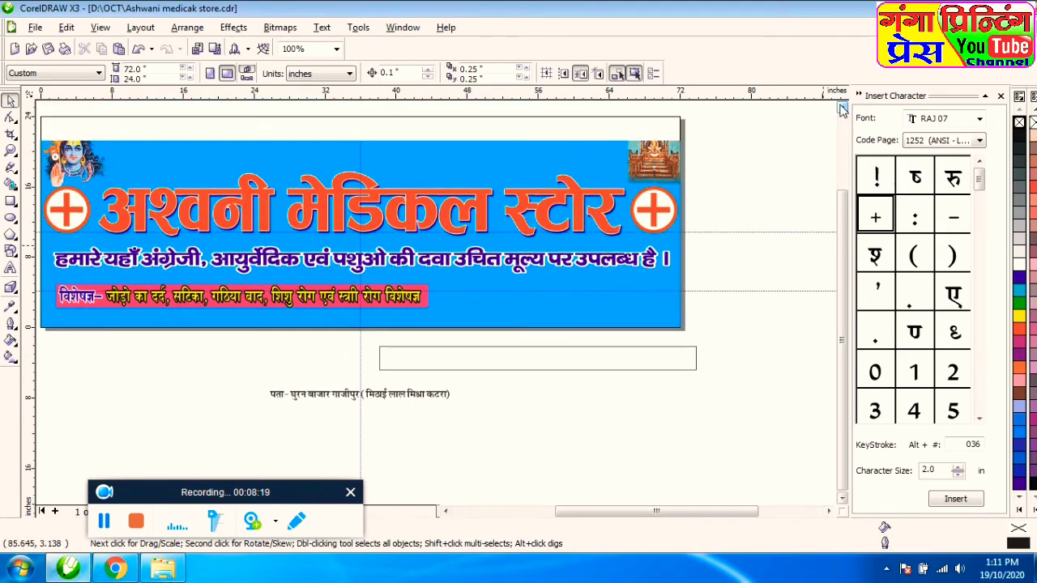
left_click(445, 510)
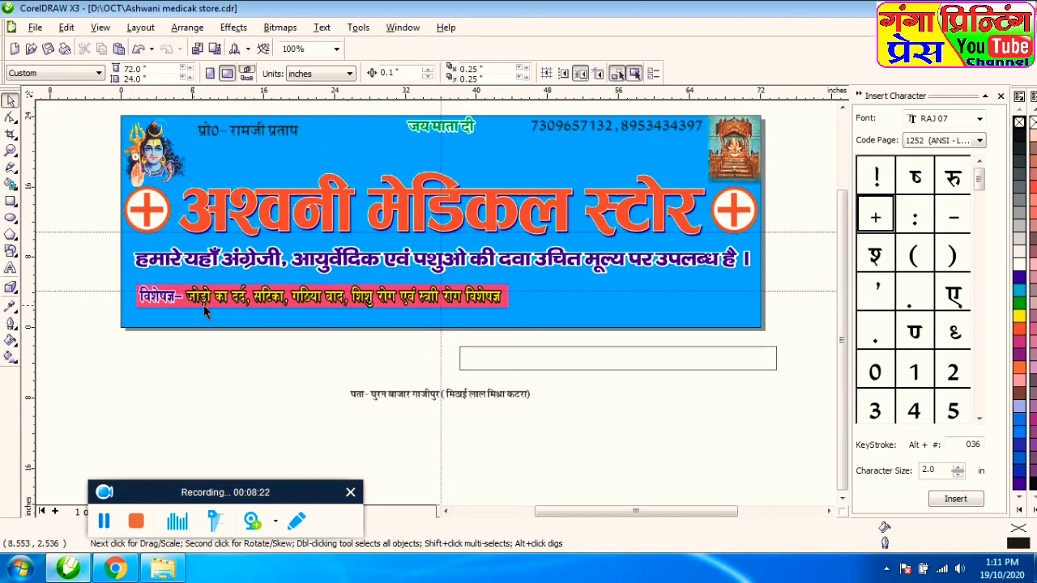
left_click(843, 106)
left_click(843, 105)
left_click_drag(416, 174, 664, 384)
Draw a ten-sided polygon about 11.9 by 10 inches at the banner's upper edge and pull its sides inward into a star
left_click(10, 234)
left_click_drag(268, 122, 382, 219)
left_click(10, 99)
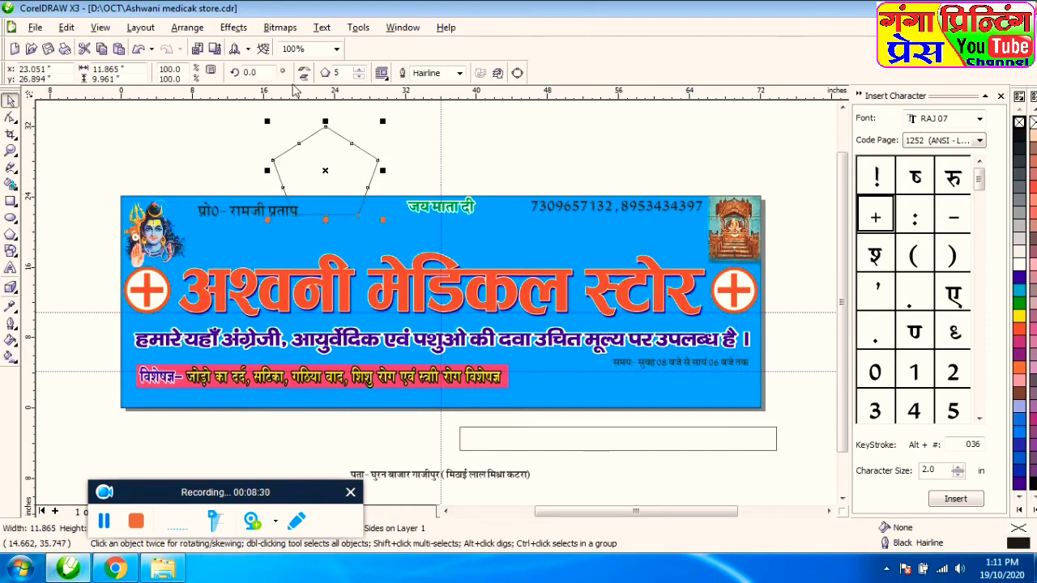
double_click(336, 73)
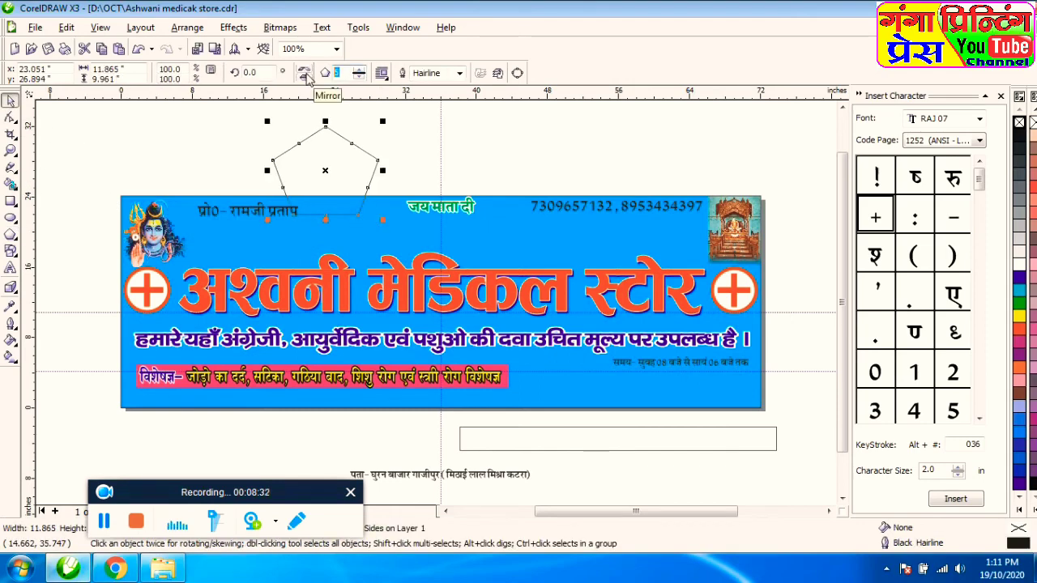
key("Return")
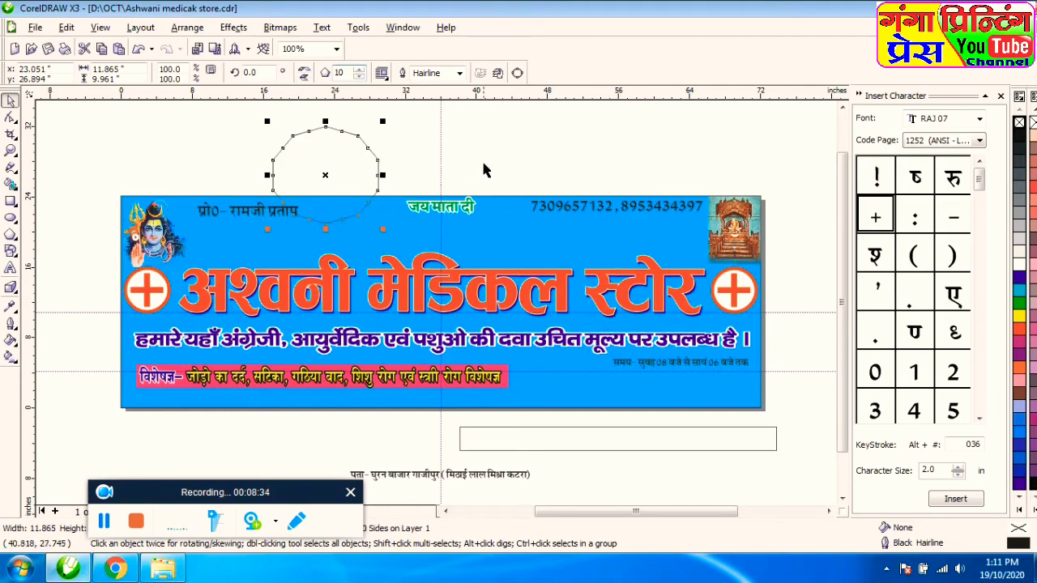
mouse_move(371, 154)
left_mouse_down()
mouse_move(373, 169)
mouse_move(376, 147)
mouse_move(357, 150)
mouse_move(358, 164)
mouse_move(357, 152)
left_mouse_up()
left_click(11, 117)
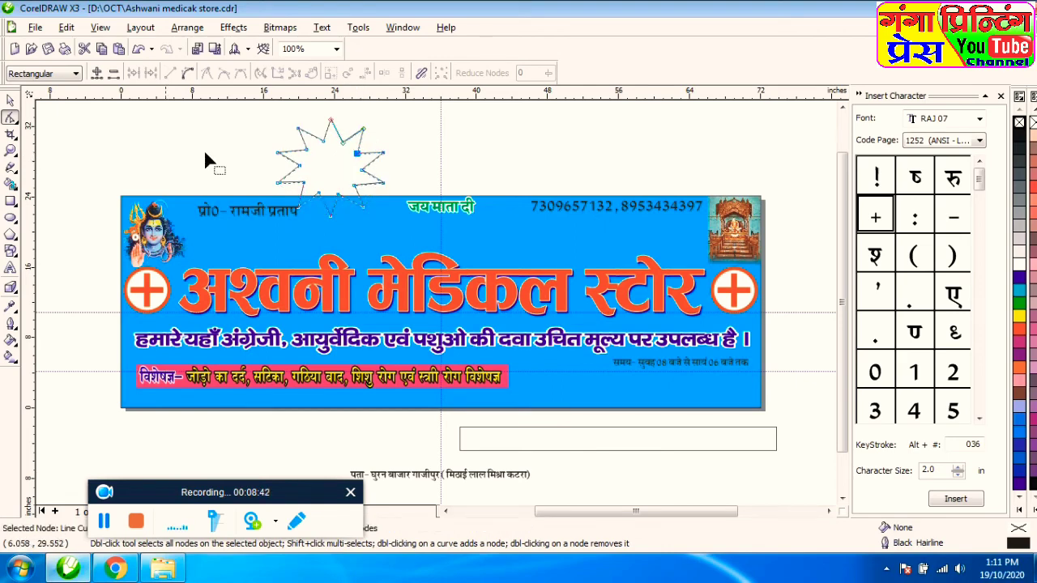
left_click(11, 99)
Give the star an 8.0 pt outline in Light Violet
left_click(459, 74)
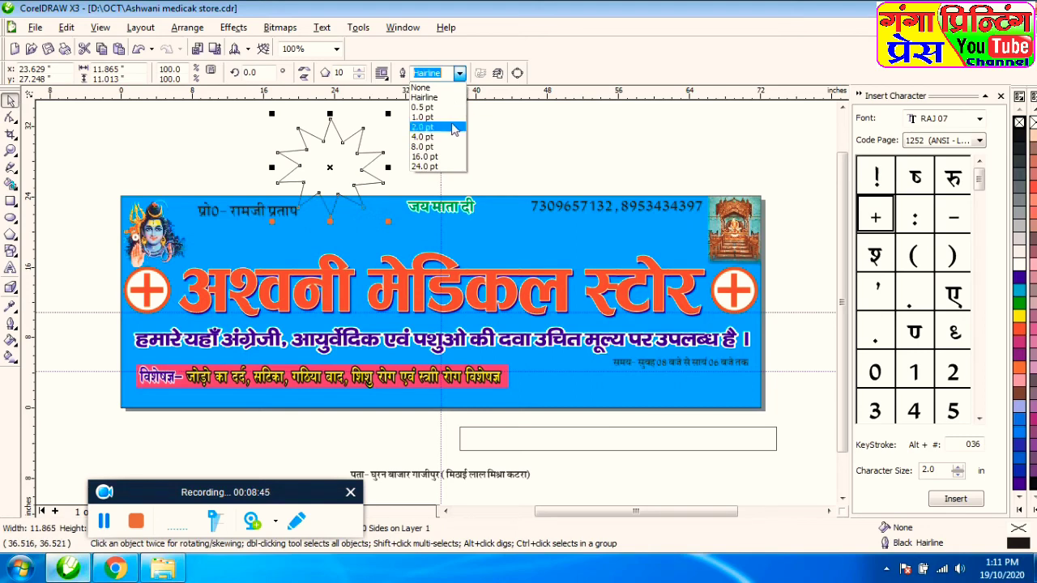
left_click(440, 147)
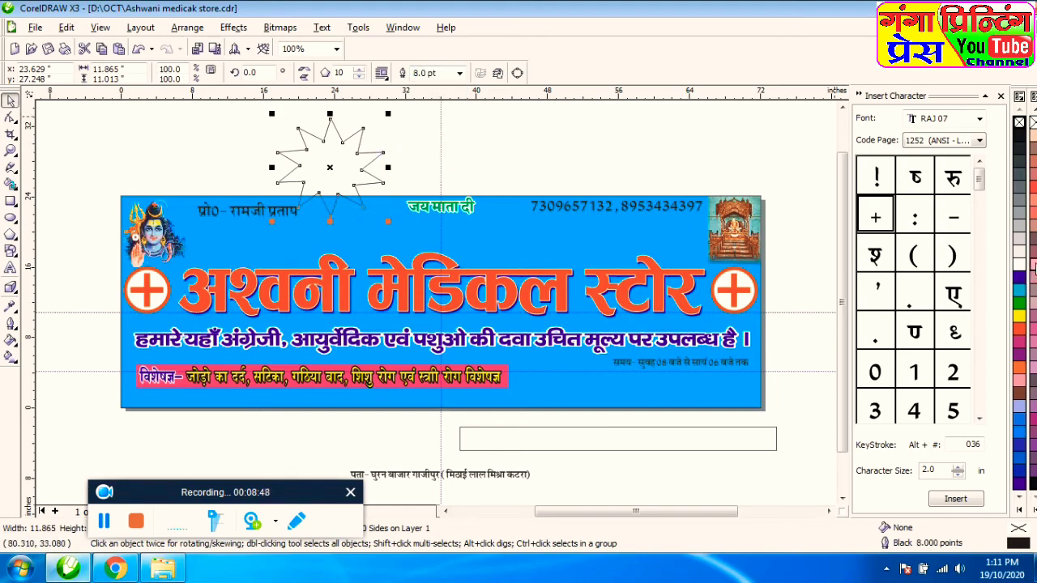
right_click(1033, 264)
Move the star over the banner's lower right area and resize it to about 14.4 by 7.8 inches
left_click_drag(329, 179, 667, 375)
scroll(693, 392, "up", 1)
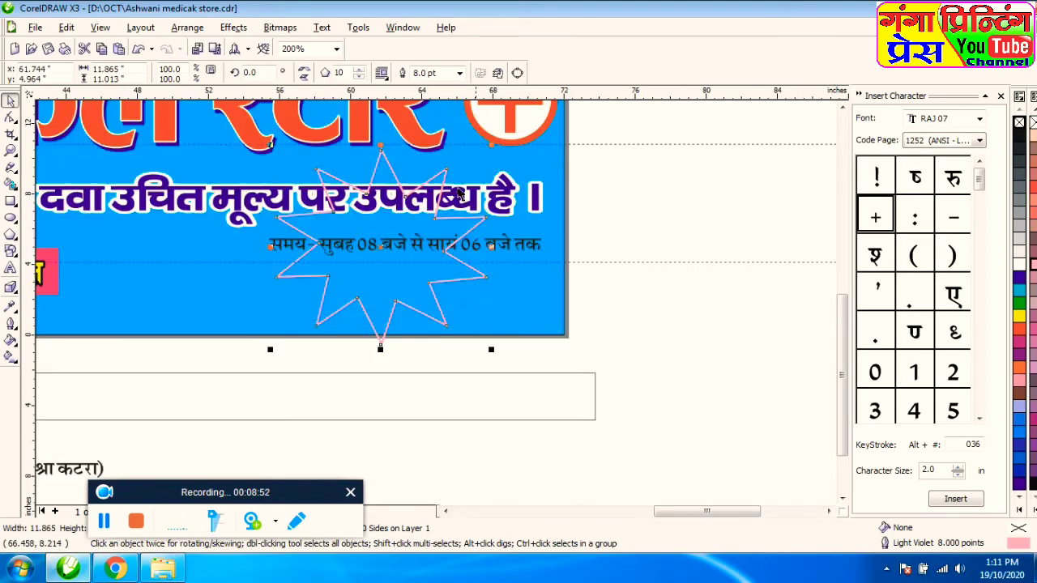
left_click_drag(489, 350, 401, 294)
left_click_drag(452, 273, 576, 238)
left_click(669, 215)
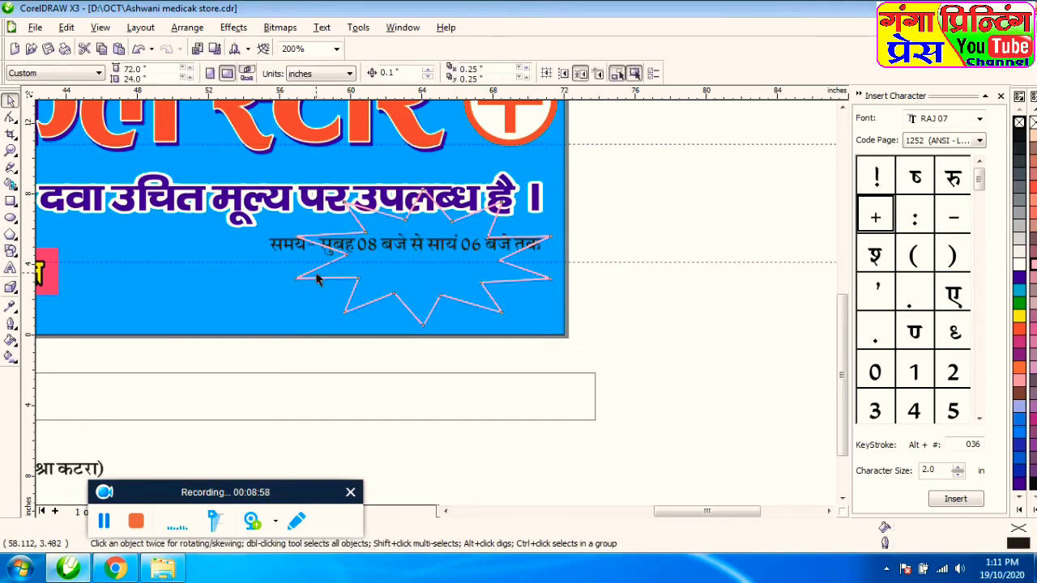
Shift the star left and move the opening-hours line out past the banner's right edge
left_click(319, 278)
scroll(533, 306, "down", 1)
left_click_drag(589, 280, 730, 219)
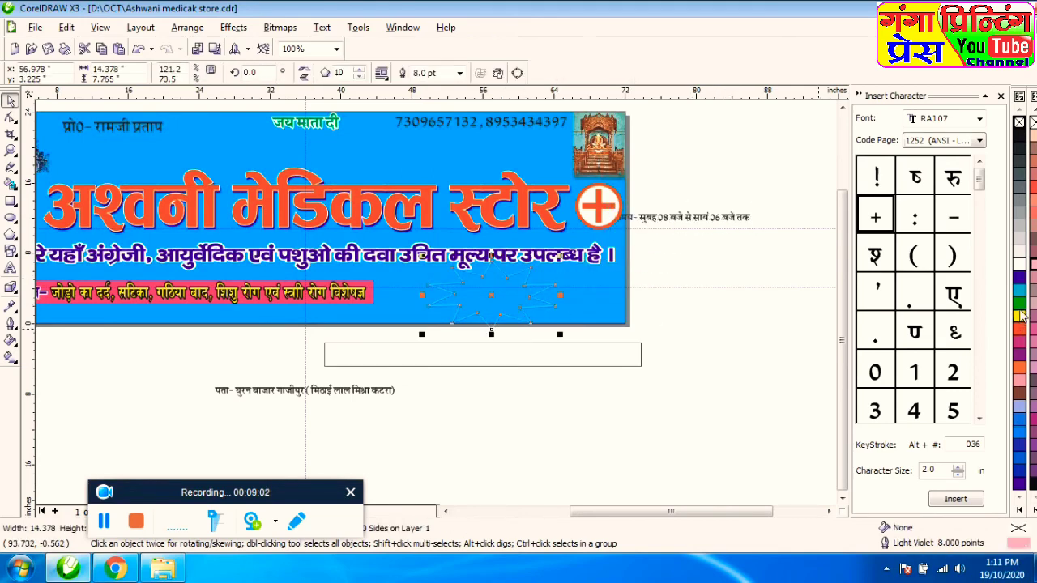
Fill the star with Moon Green, shrink it to about 10.6 by 5.7 inches and place it below the note line
left_click(1020, 510)
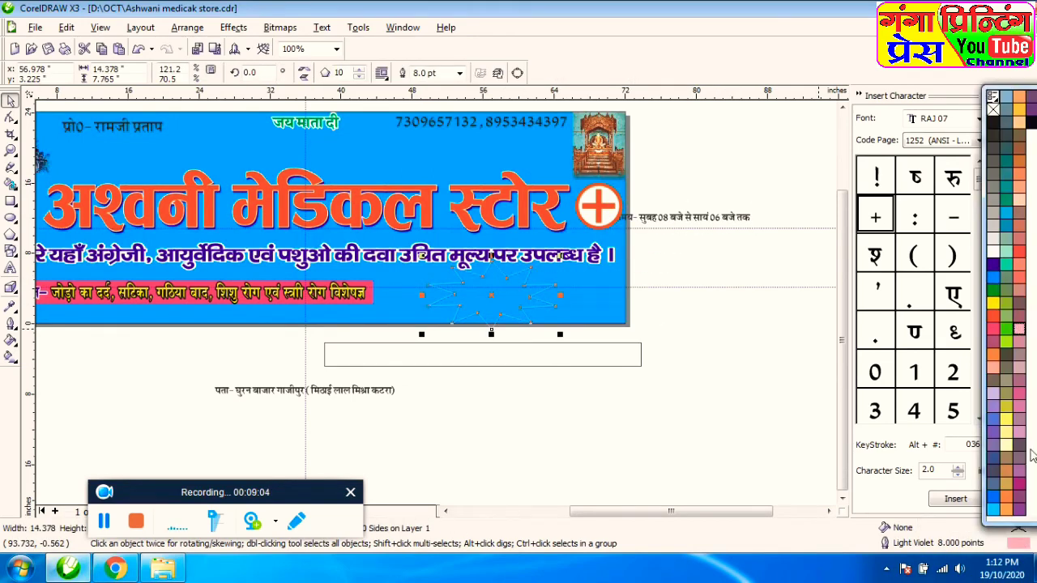
left_click(1006, 345)
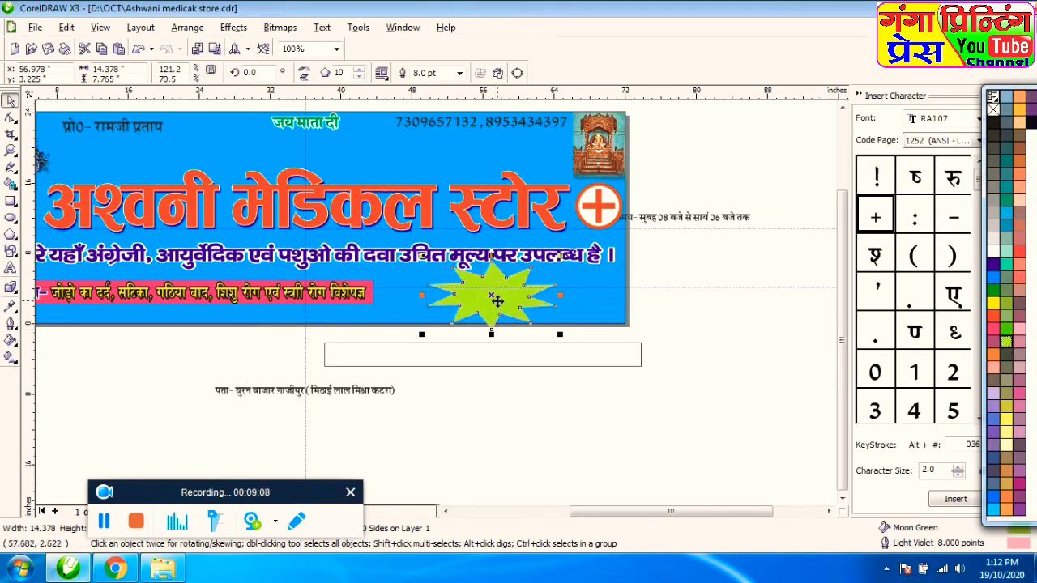
scroll(518, 364, "up", 1)
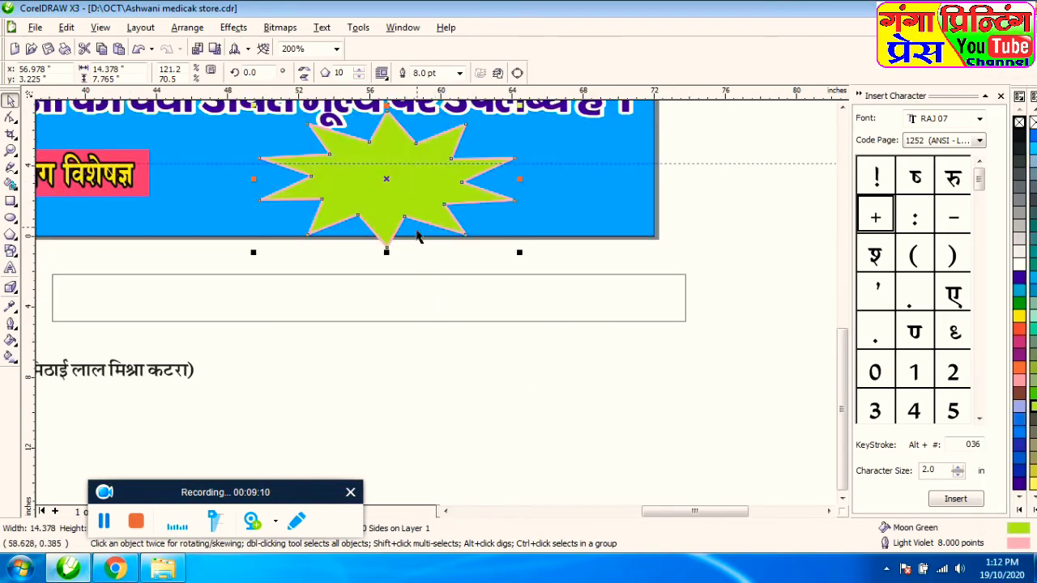
left_click(843, 108)
left_click_drag(519, 333, 468, 298)
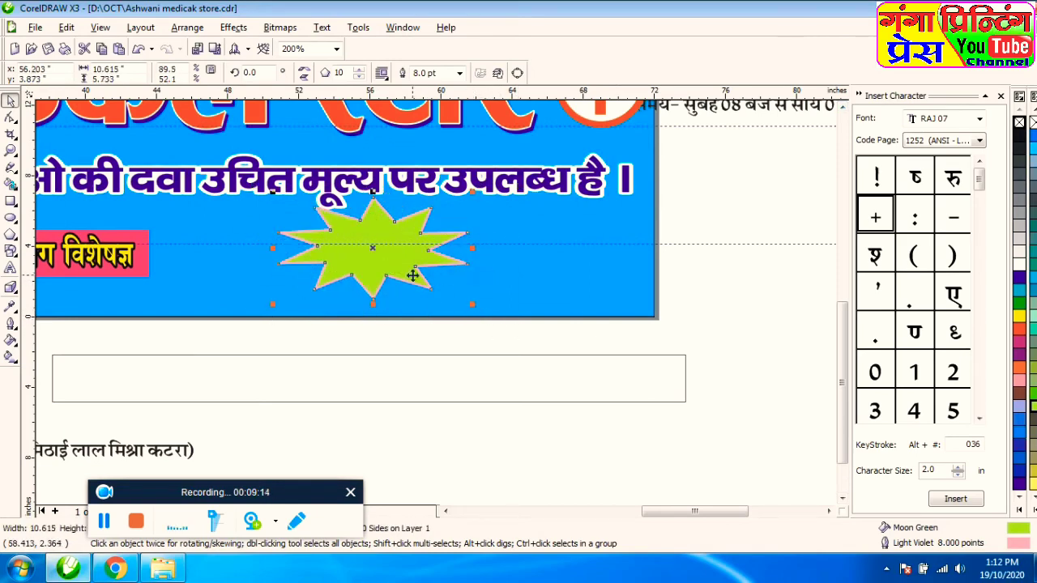
left_click_drag(415, 265, 452, 276)
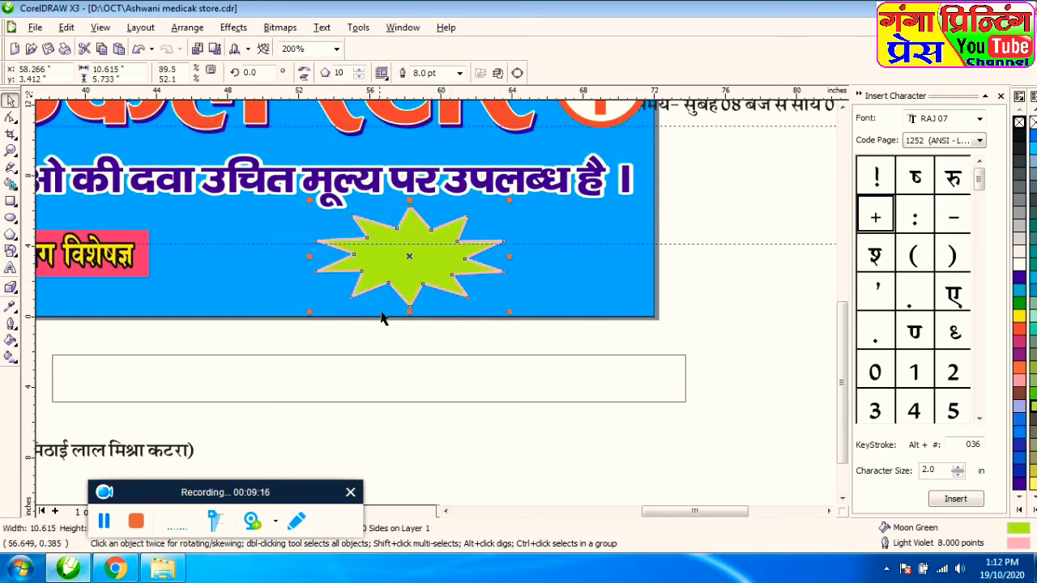
Duplicate the star with a slight offset up and to the right of the original
scroll(409, 280, "up", 2)
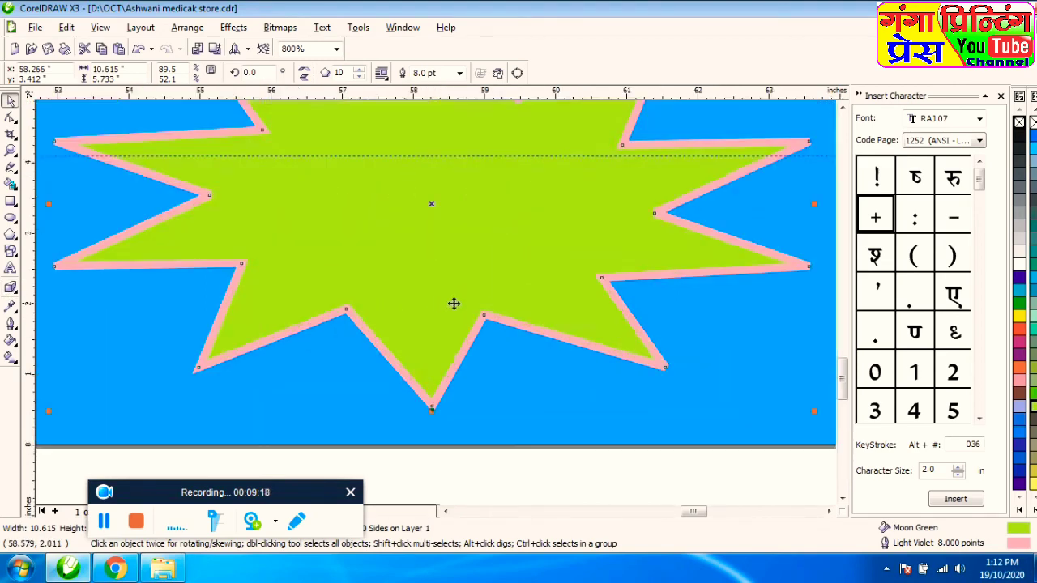
left_click_drag(461, 302, 465, 282)
scroll(442, 285, "up", 1)
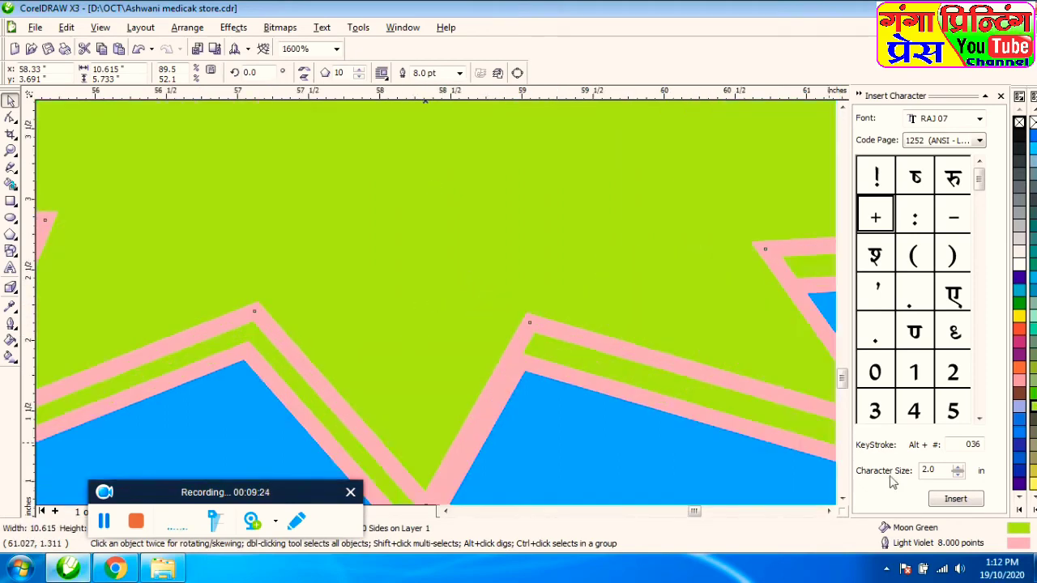
scroll(428, 330, "down", 3)
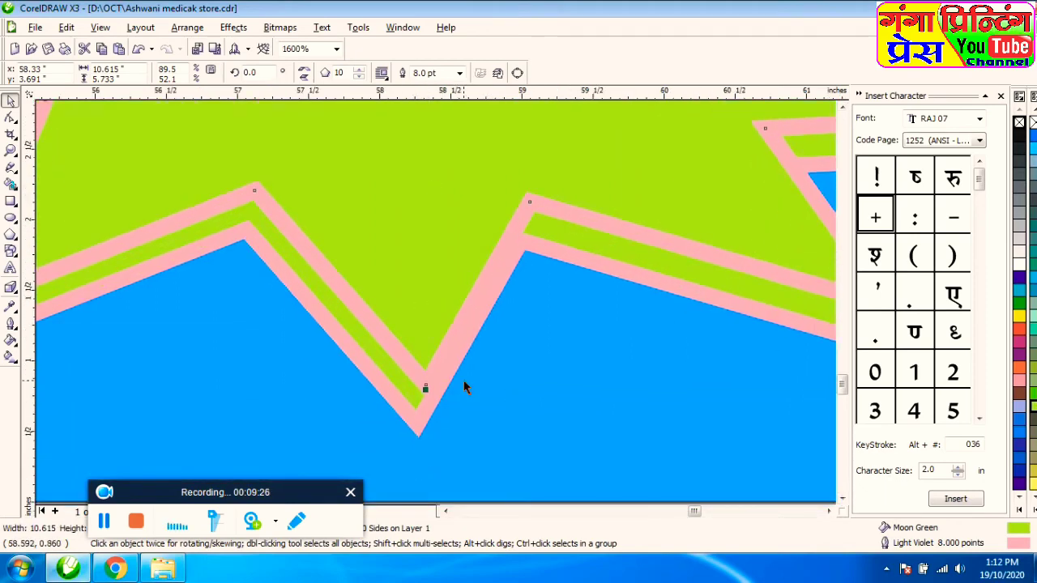
left_click_drag(443, 313, 457, 319)
scroll(458, 319, "down", 6)
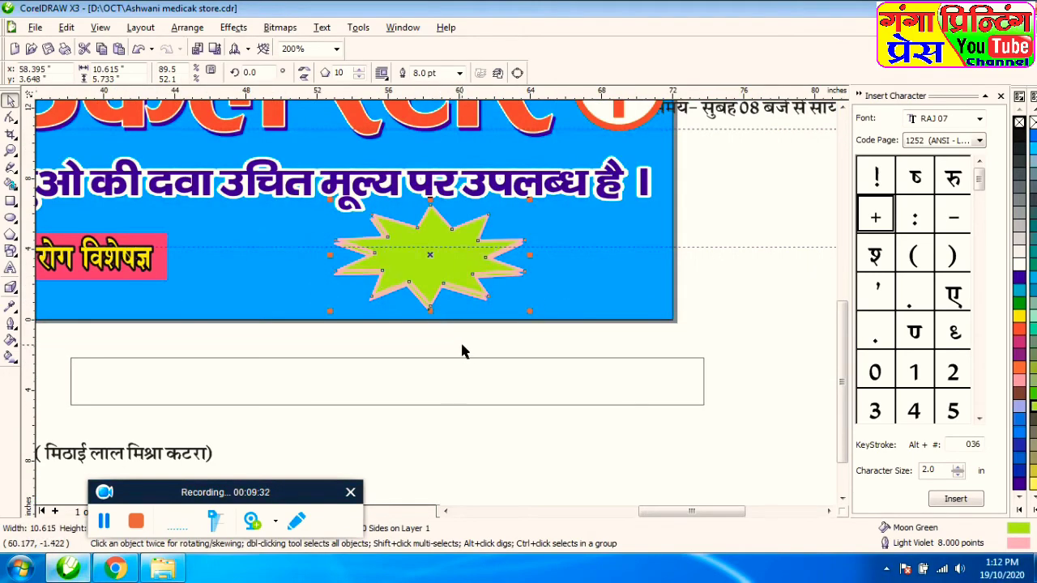
left_click(460, 342)
Set the rear star's outline to Blue and the front star's outline to Red
scroll(460, 342, "up", 2)
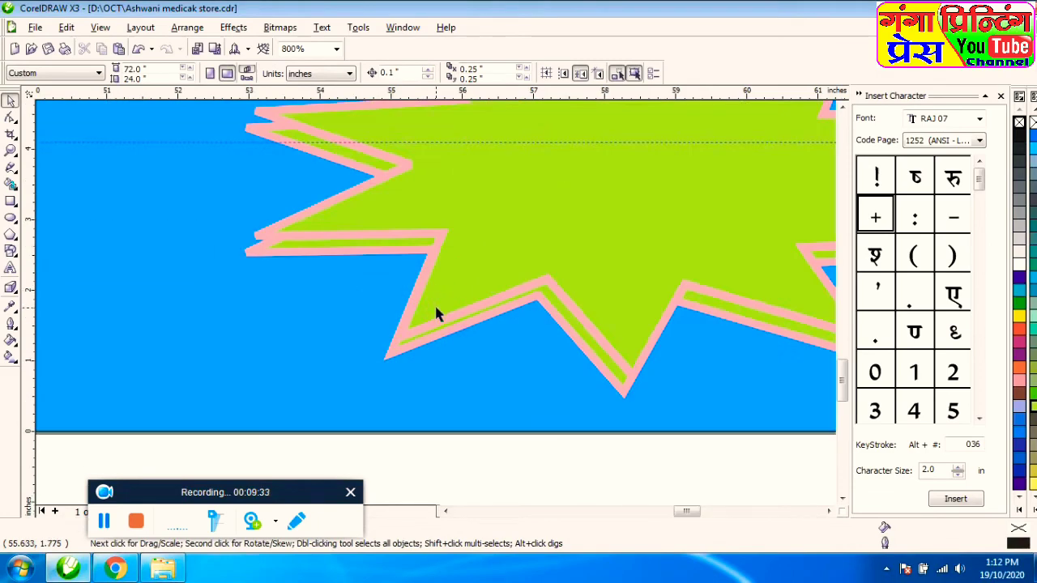
left_click(622, 396)
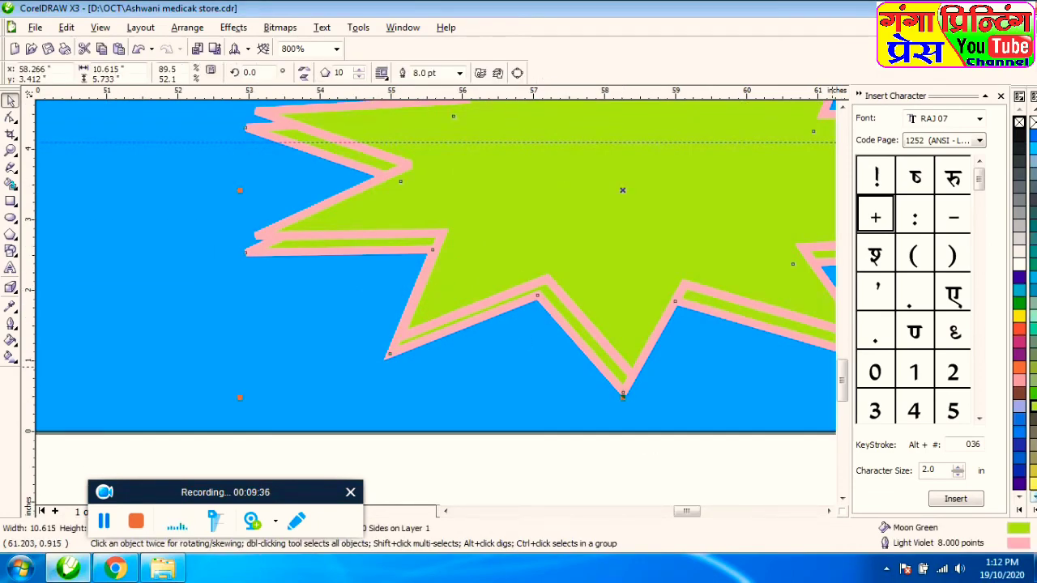
left_click(1033, 510)
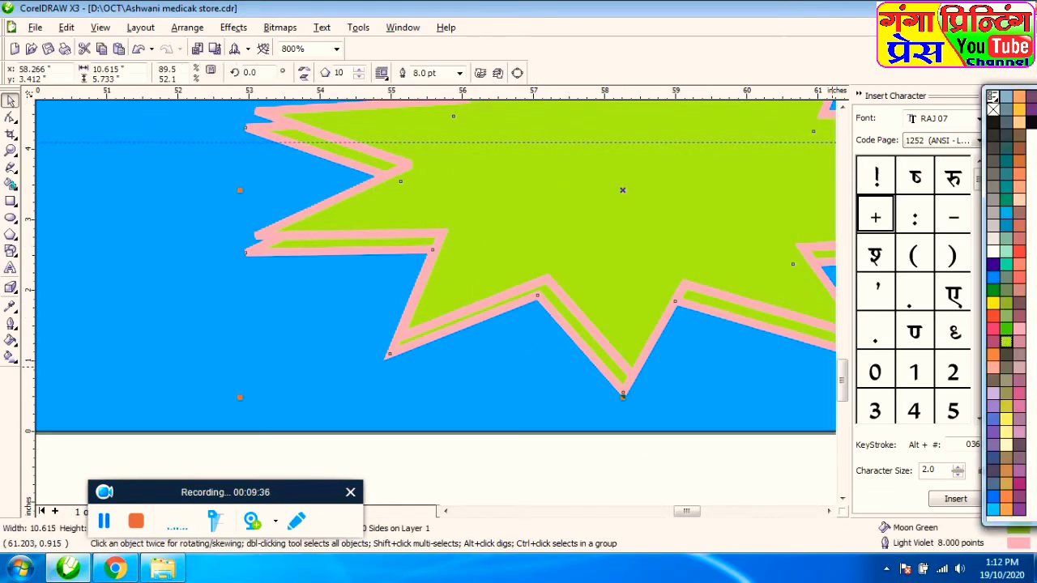
right_click(994, 264)
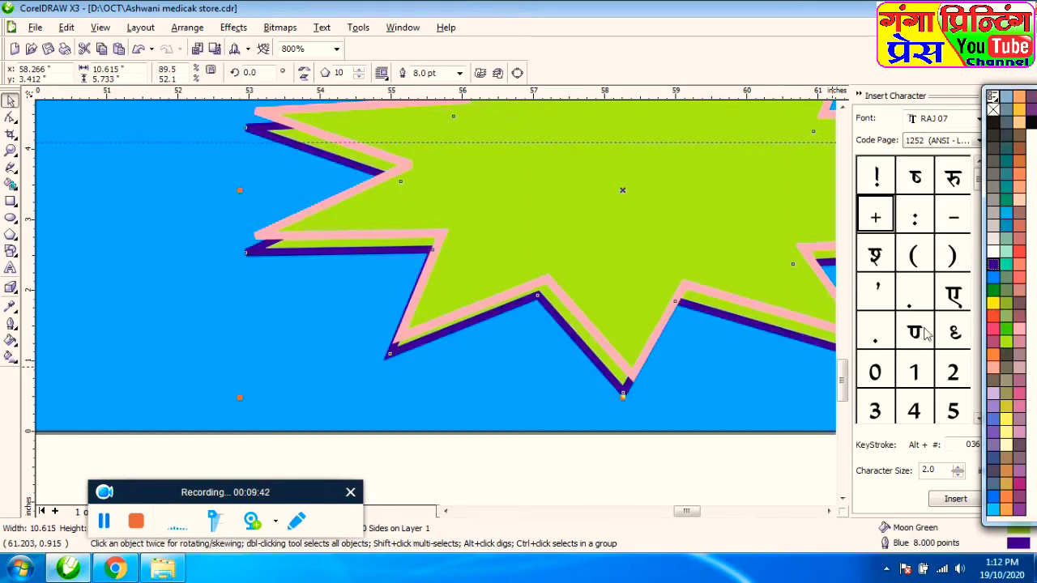
left_click(640, 306)
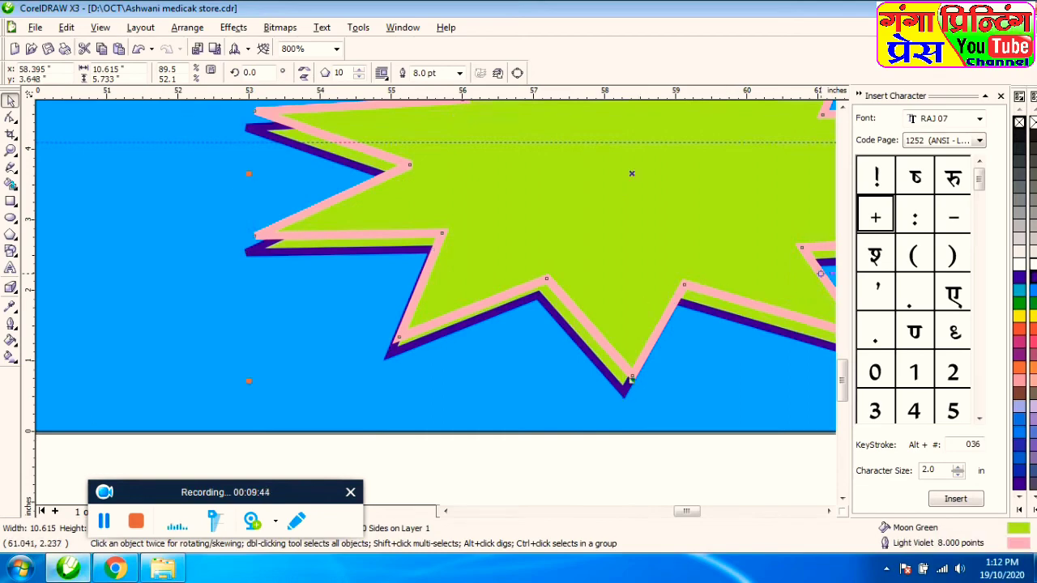
right_click(1020, 328)
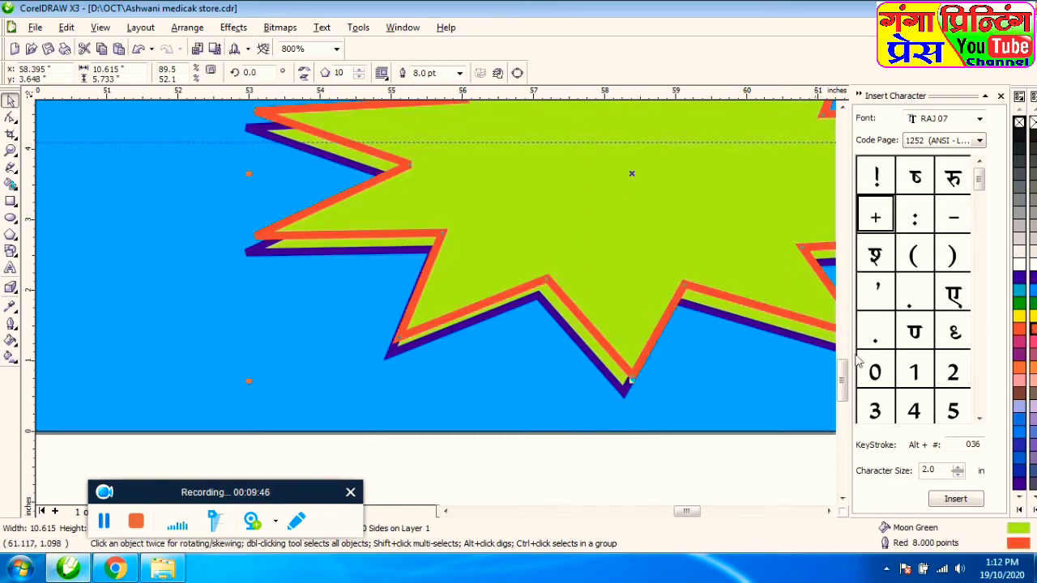
Blend the front star into the rear star with 20 steps to give the burst a raised edge
left_click(11, 289)
left_click(18, 298)
left_click(32, 294)
left_click_drag(631, 173, 626, 389)
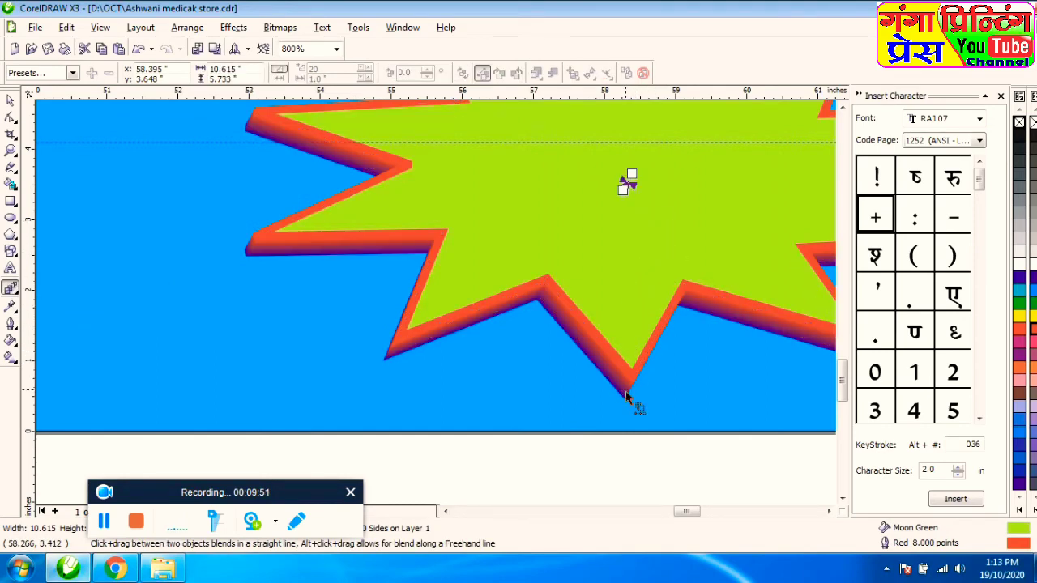
left_click(10, 99)
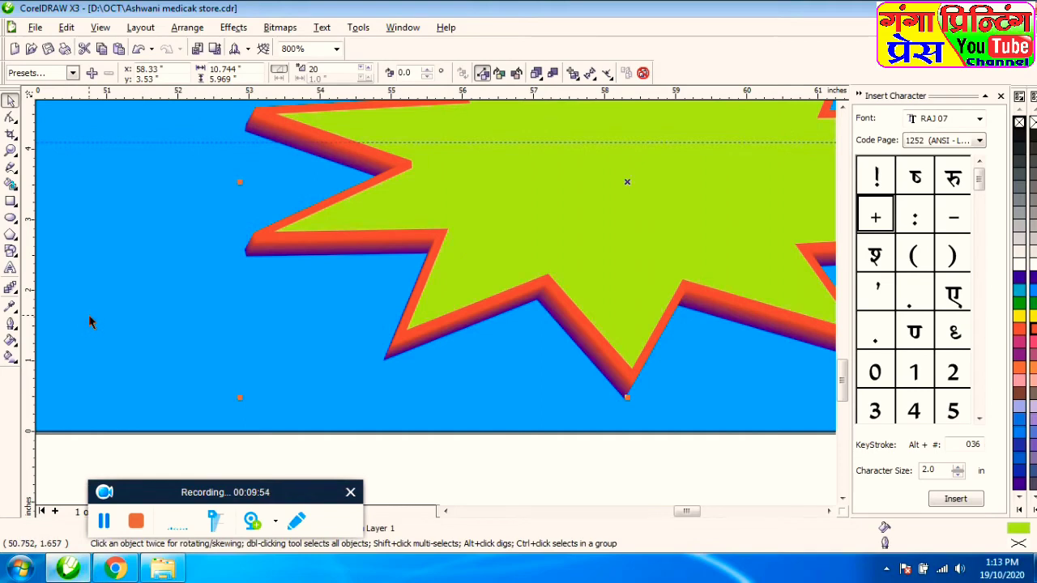
scroll(437, 317, "down", 2)
left_click(640, 380)
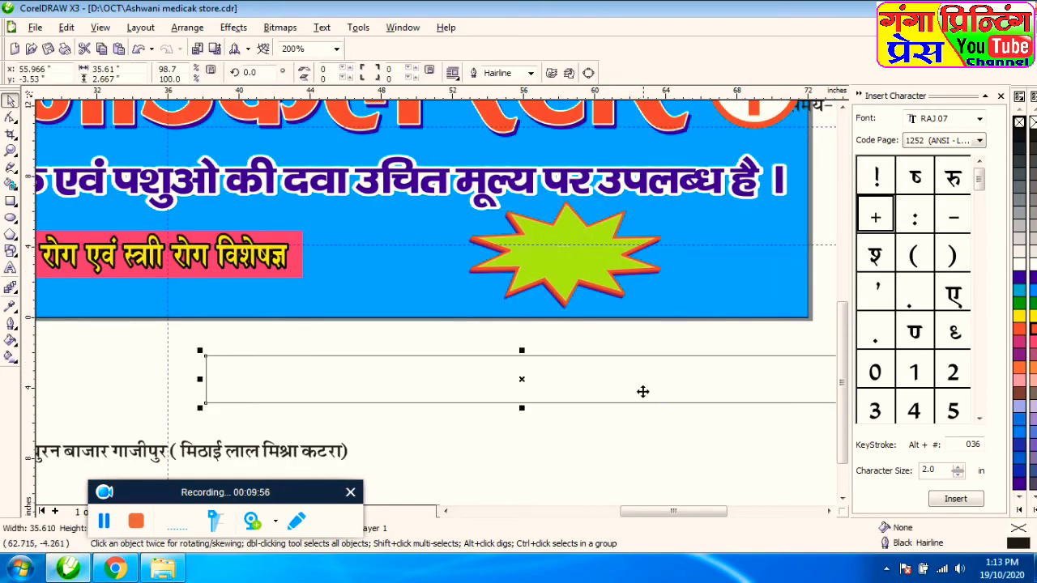
left_click(640, 441)
Move the opening-hours line back onto the banner so that its beginning overlaps the star
scroll(437, 307, "down", 1)
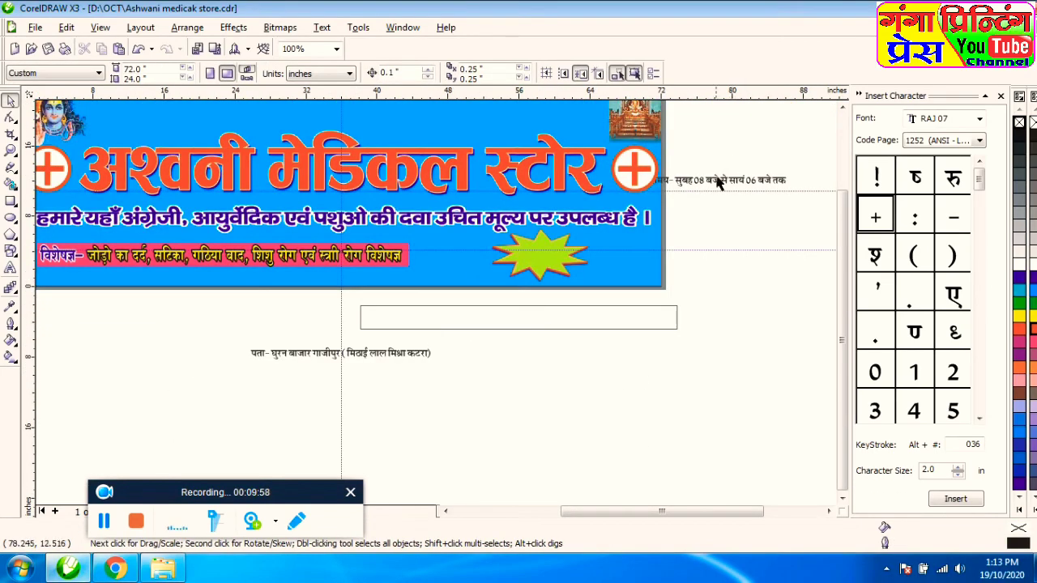
left_click(590, 253)
scroll(592, 253, "up", 1)
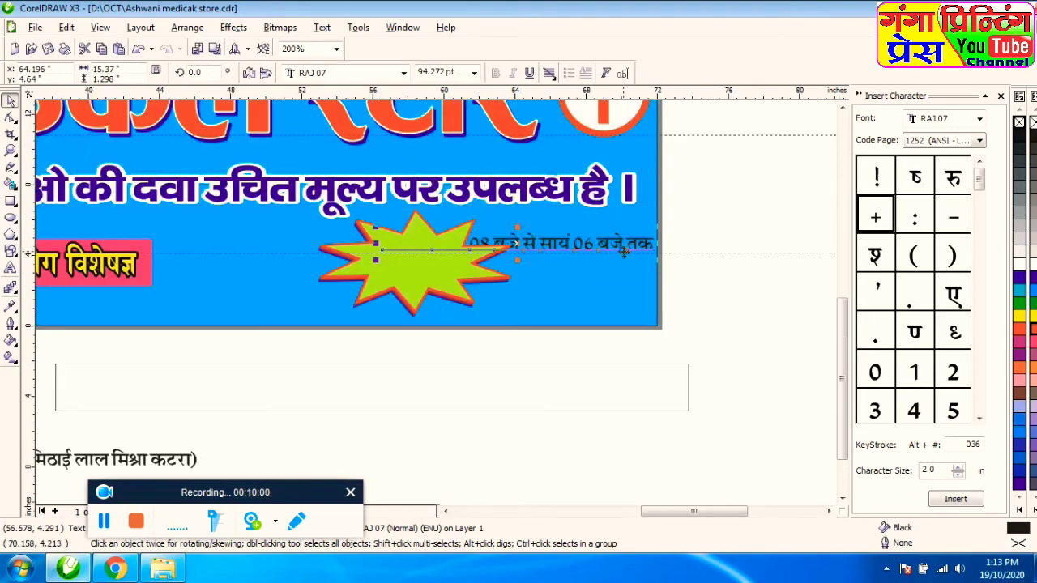
left_click_drag(624, 252, 623, 252)
scroll(702, 208, "up", 2)
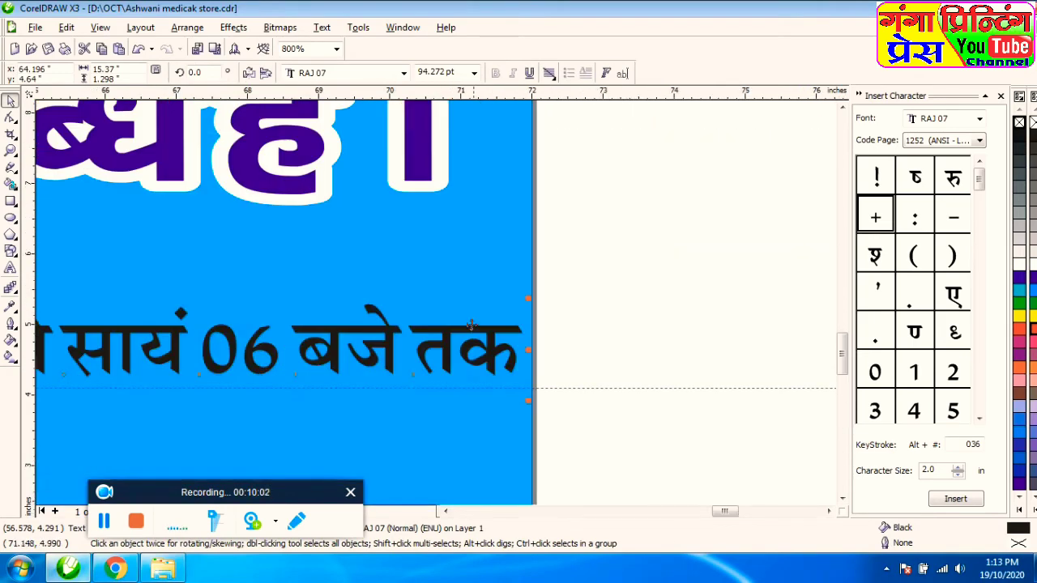
left_click(446, 511)
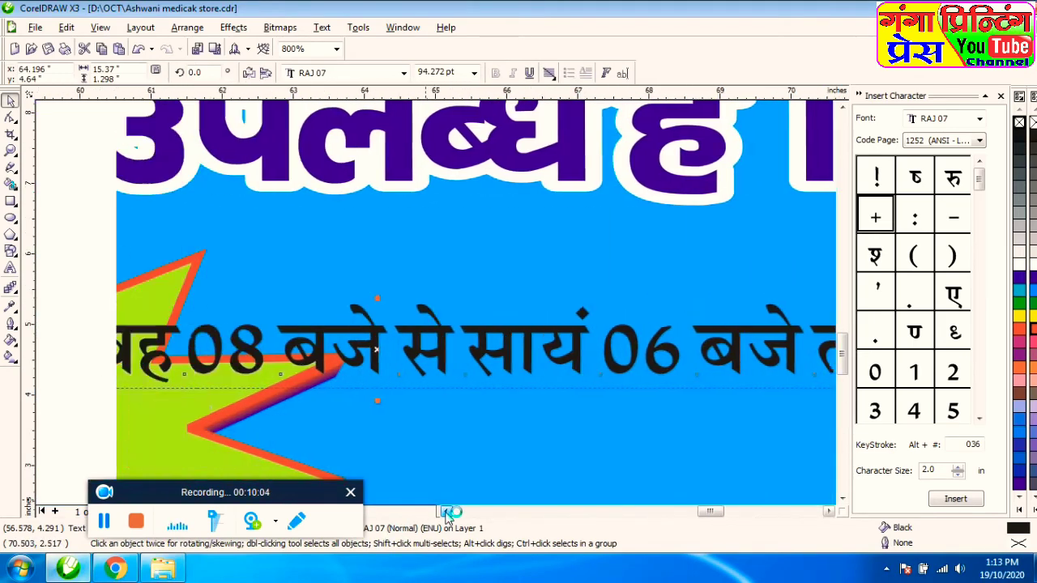
left_click(446, 511)
left_click(447, 511)
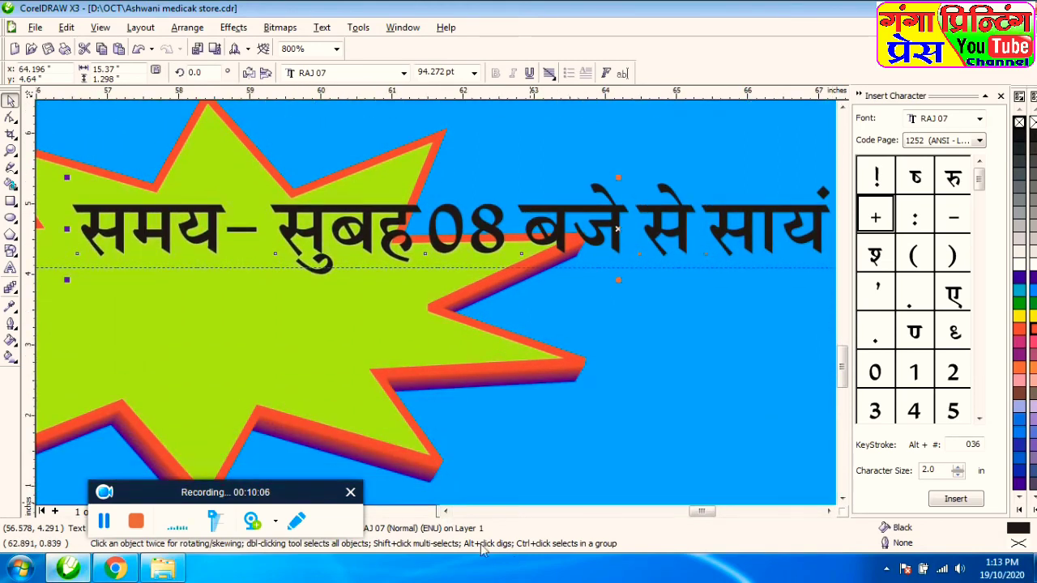
Shift the opening-hours line slightly left and down over the star and set its font size to 72 pt
left_click(446, 511)
left_click(447, 511)
left_click_drag(452, 240, 427, 232)
left_click(474, 72)
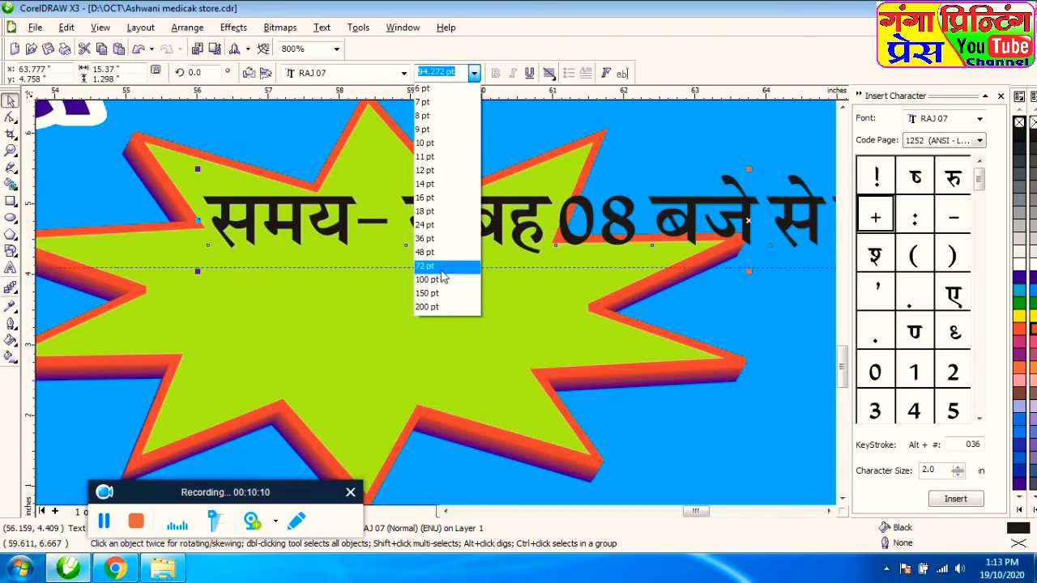
left_click(441, 270)
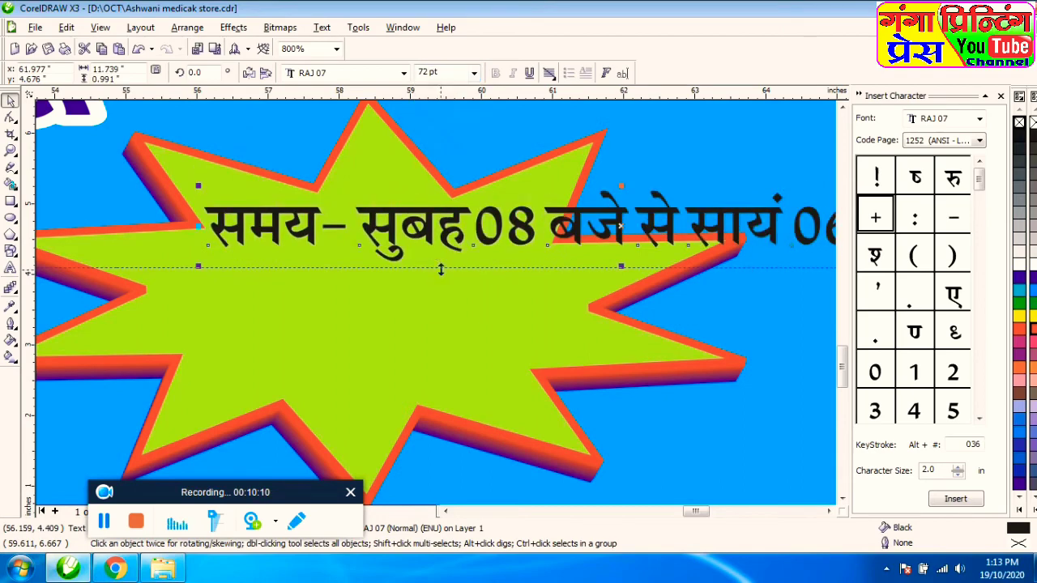
Break the opening-hours text into three lines: "समय–", "सुबह 08 बजे से" and "सायं 06 बजे तक"
left_click(10, 270)
left_click(359, 224)
key("Return")
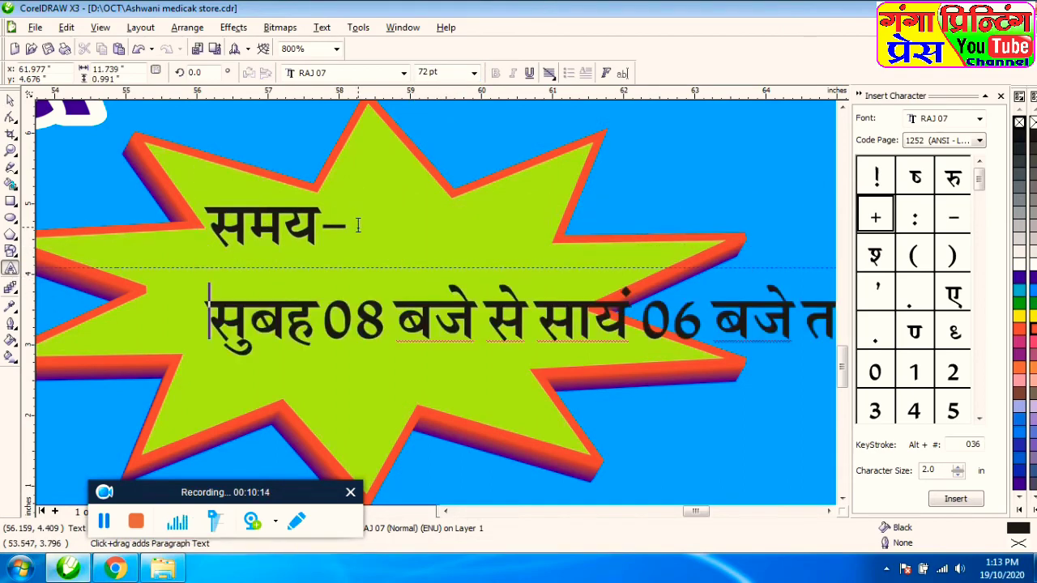
left_click(536, 324)
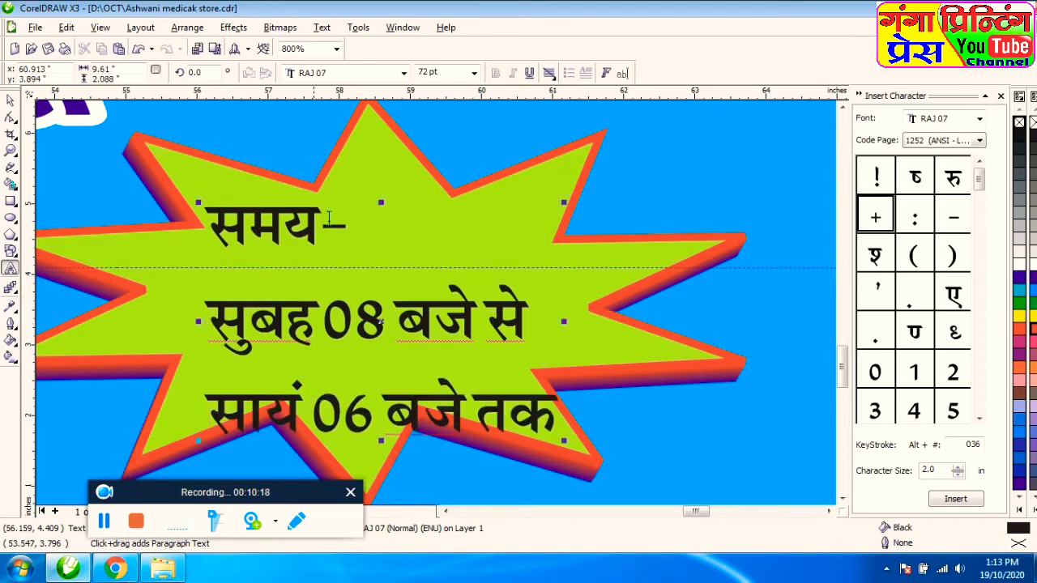
Centre-align the three opening-hours lines and move the text block up within the star
left_click(11, 100)
left_click(549, 73)
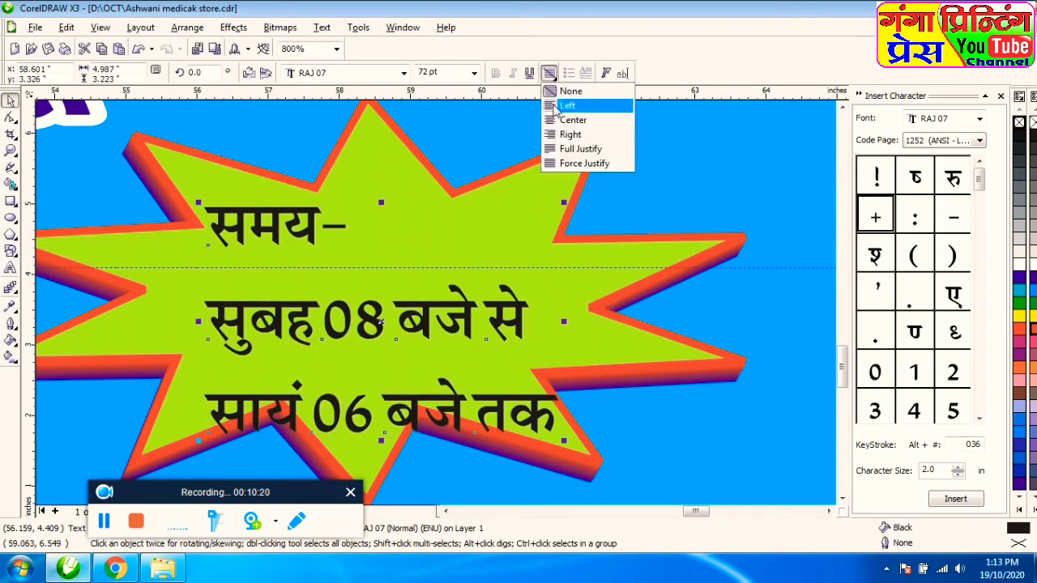
left_click(572, 120)
left_click_drag(381, 324, 384, 283)
Tighten the line spacing of the opening-hours text and reposition the block over the middle of the star
left_click(11, 117)
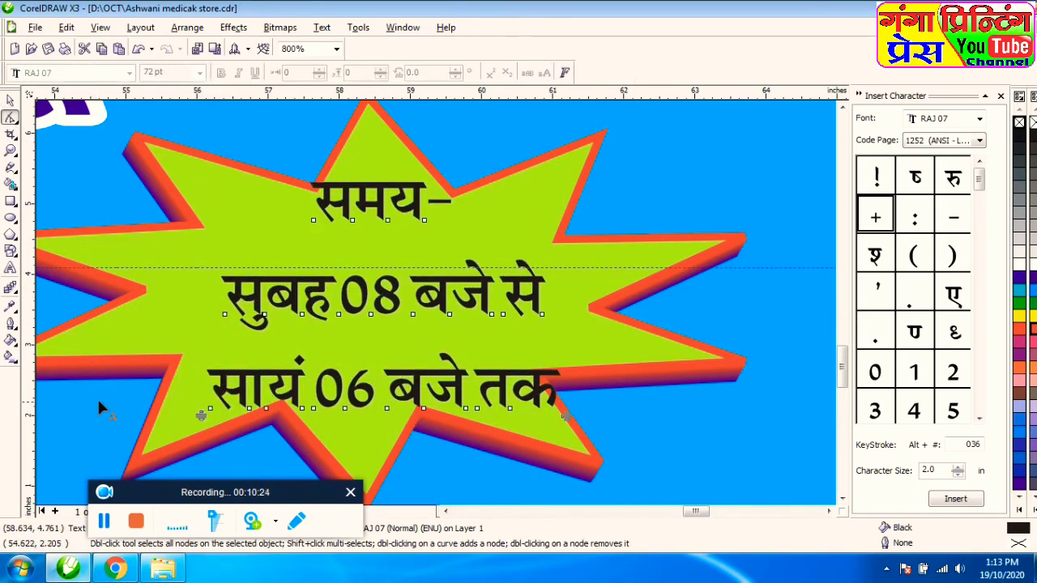
left_click_drag(201, 414, 207, 376)
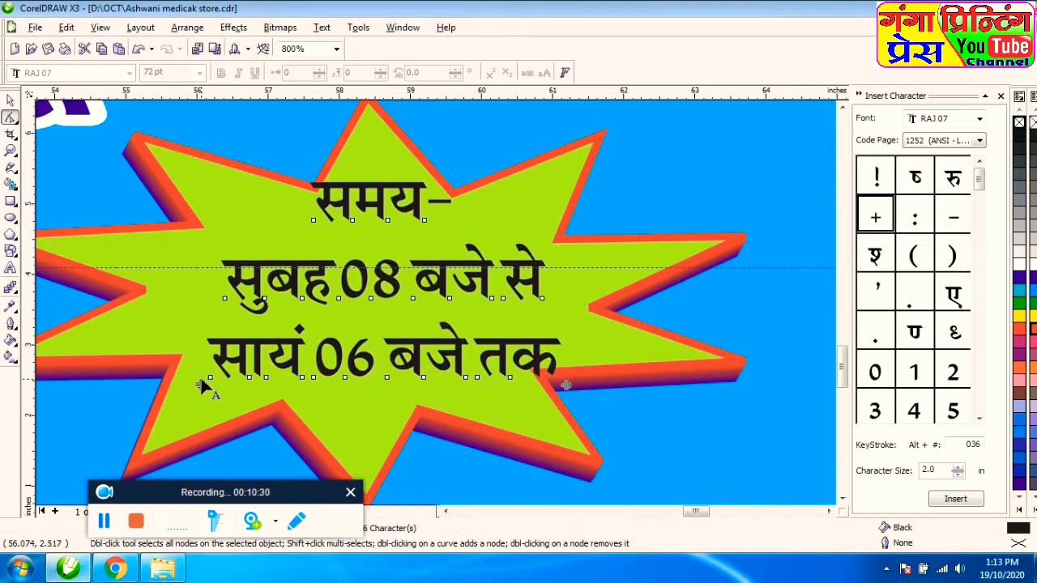
left_click_drag(201, 384, 203, 365)
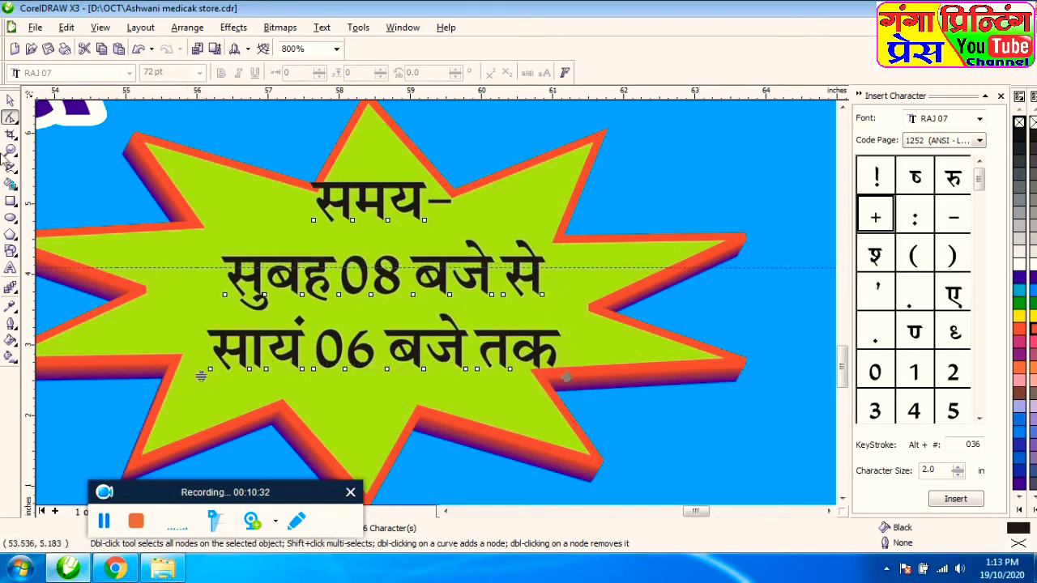
key("space")
left_click_drag(232, 289, 225, 302)
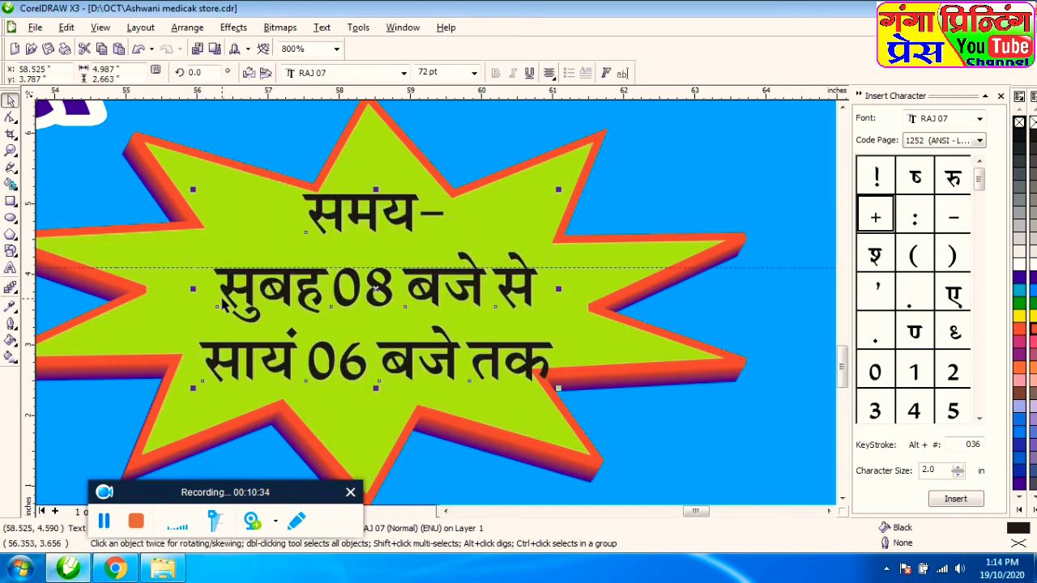
left_click_drag(249, 353, 229, 353)
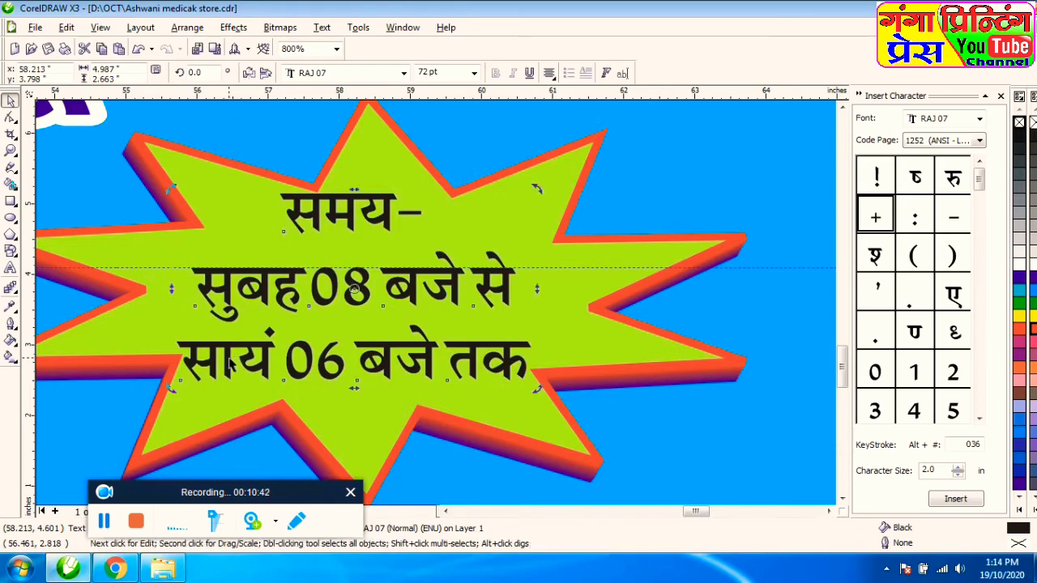
Rotate the opening-hours text to about 10.6 degrees, rising to the right, and enlarge it to about 76 pt
left_click(230, 359)
left_click_drag(167, 386, 202, 405)
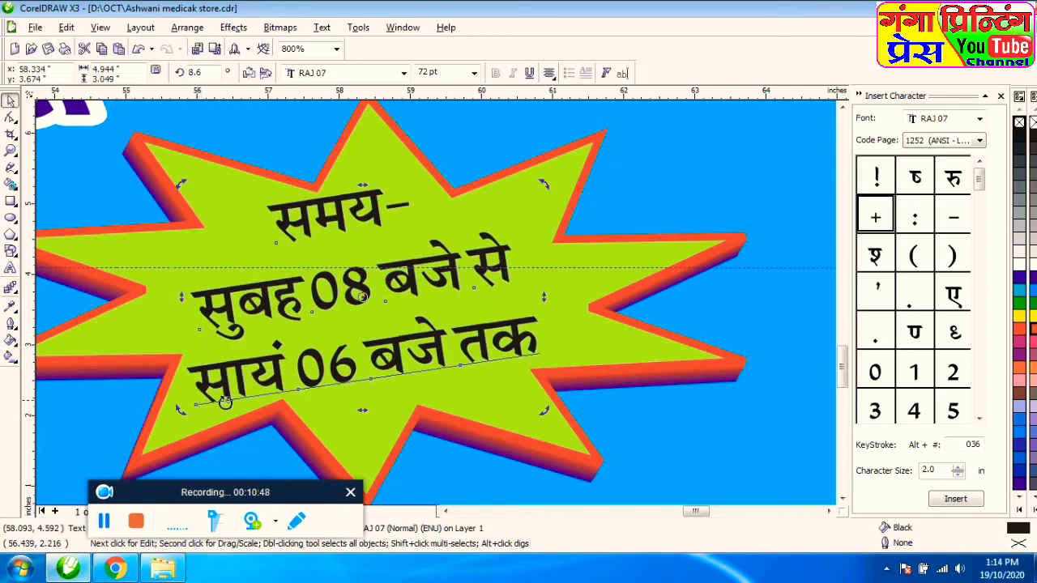
left_click(396, 367)
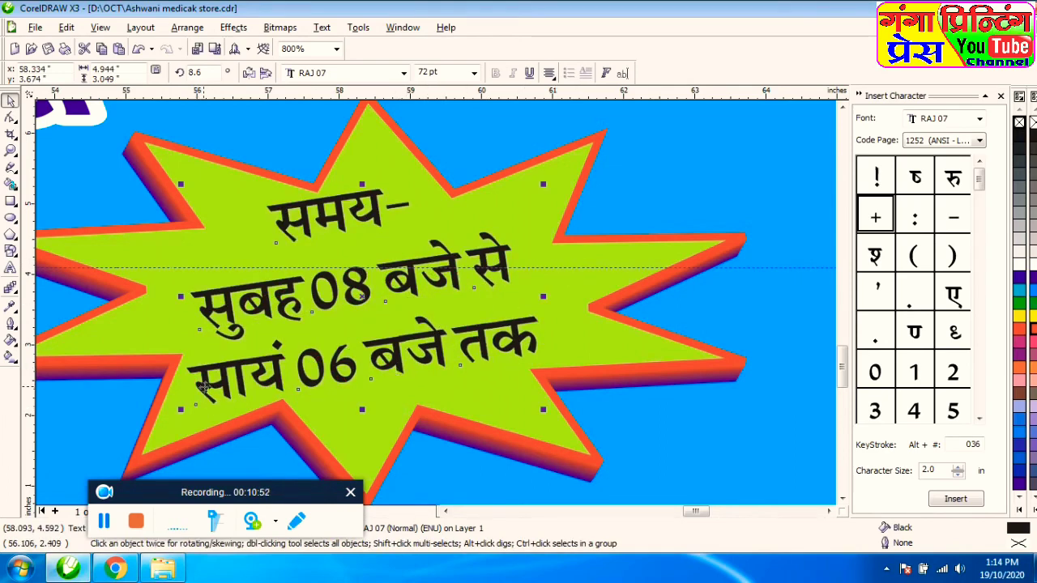
left_click(204, 387)
left_click_drag(182, 412, 191, 418)
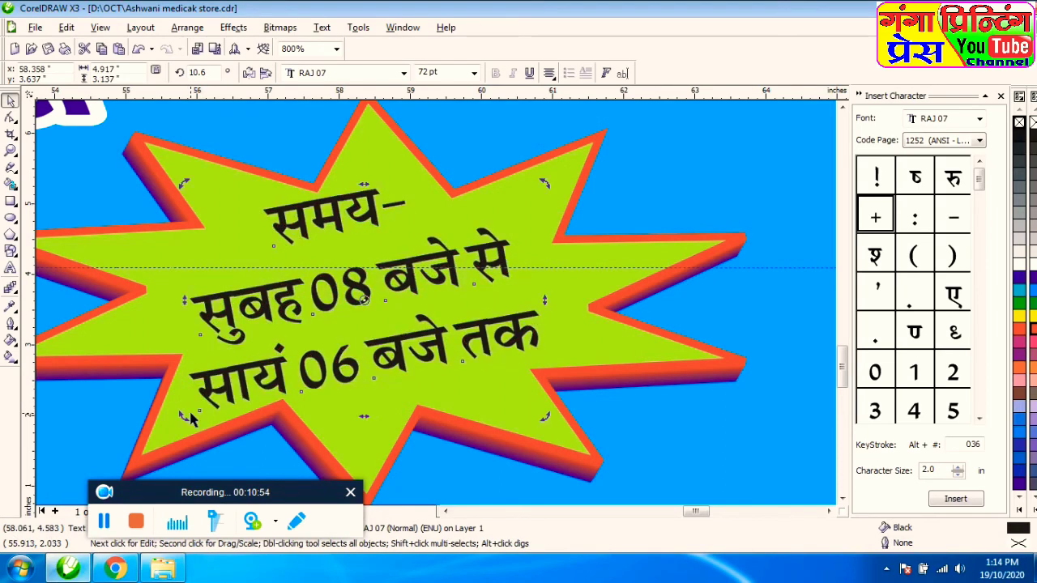
left_click(395, 344)
left_click_drag(546, 415, 554, 421)
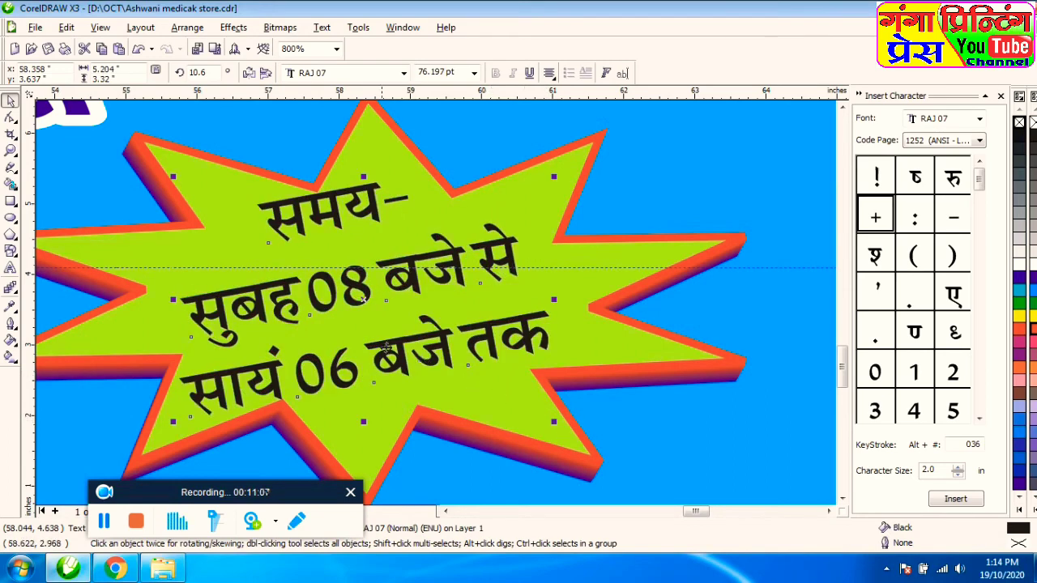
Reduce the line spacing of the tilted text slightly, stretch it to about 5.5 inches wide and recentre it in the star
left_click(10, 118)
left_click_drag(170, 412, 170, 397)
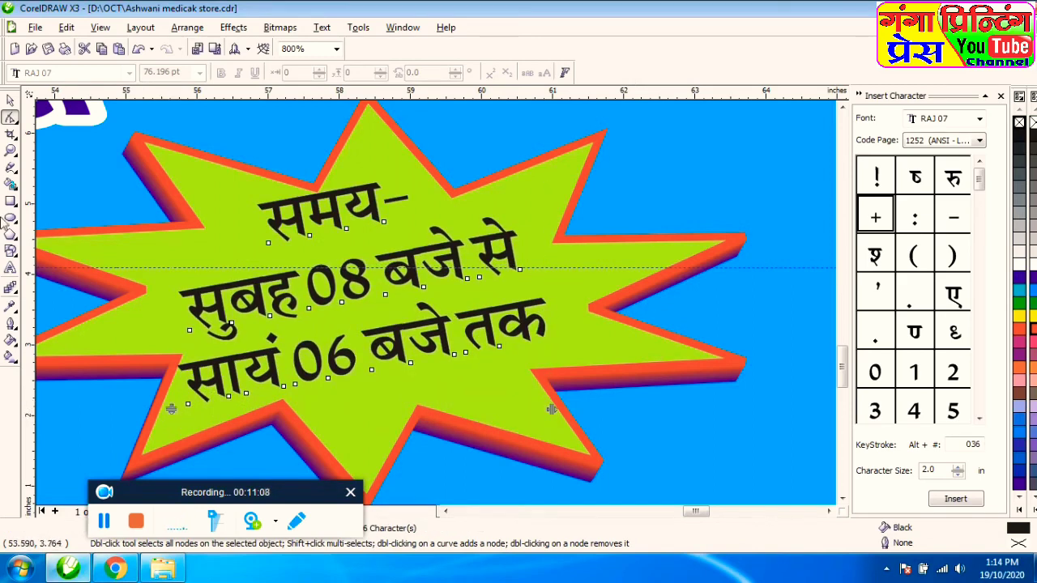
key("space")
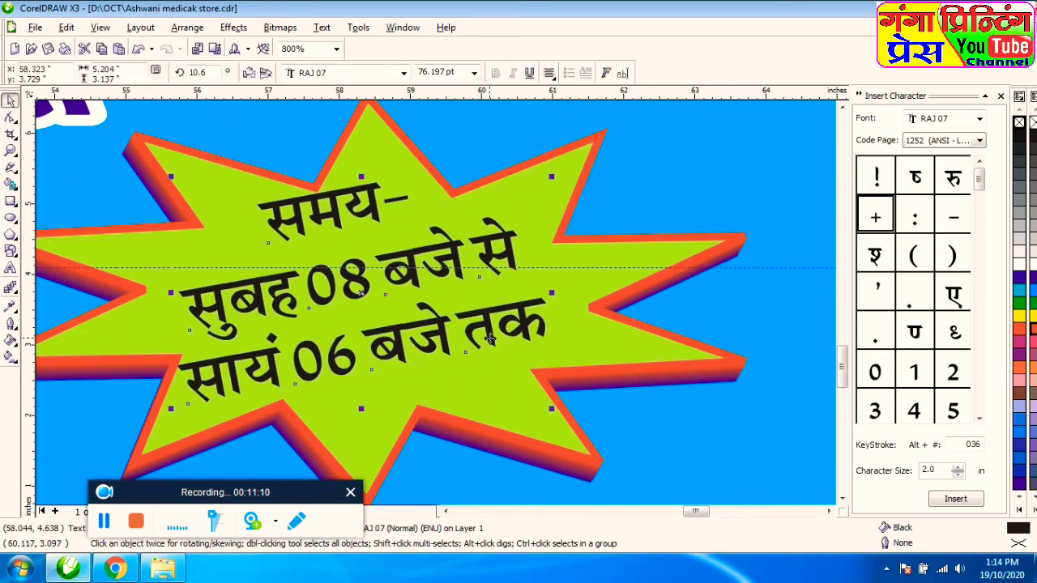
left_click_drag(552, 293, 573, 293)
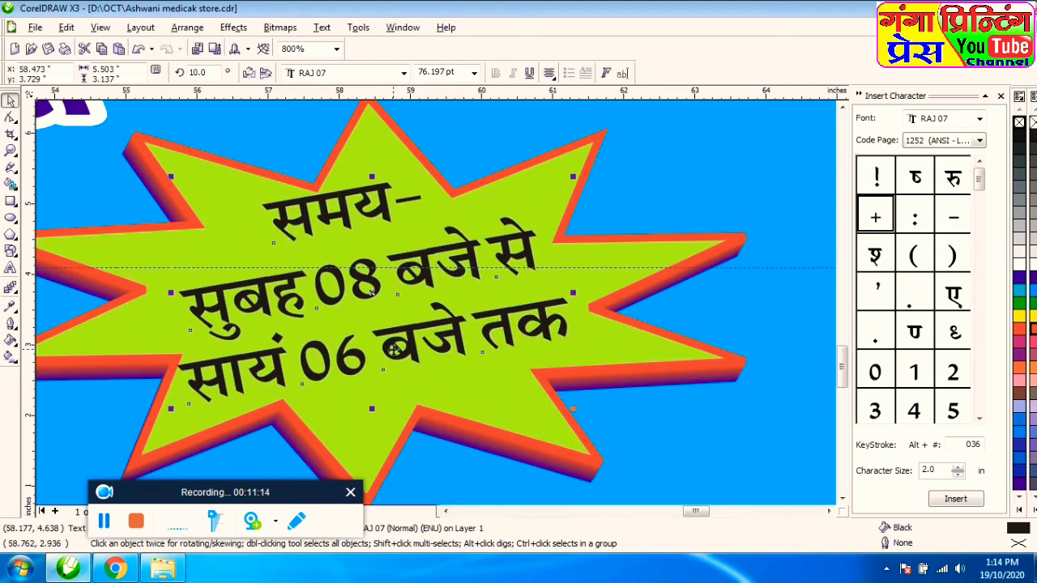
left_click_drag(396, 356, 397, 356)
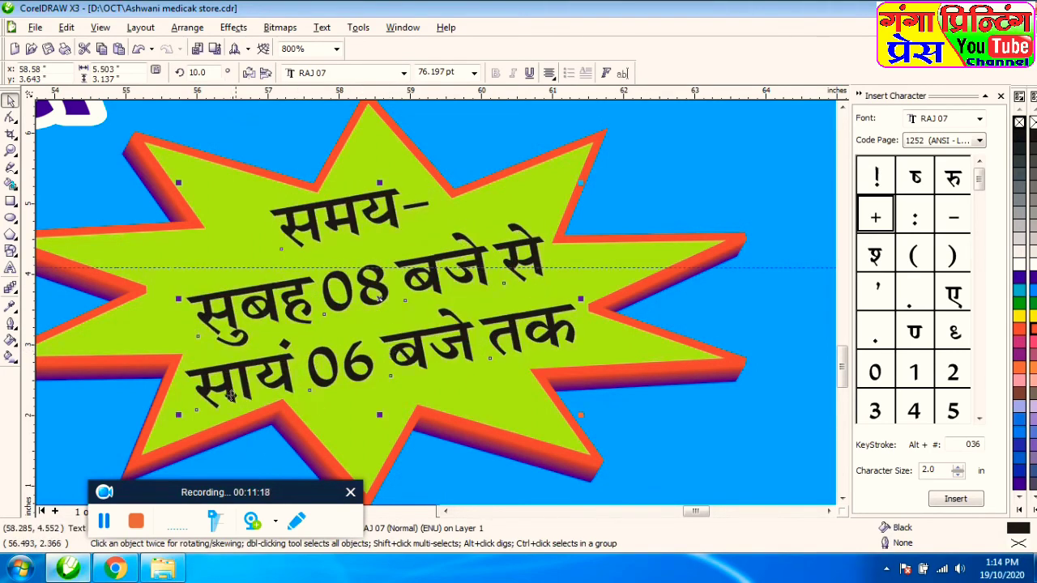
Fill the opening-hours text with the 100C100M100Y100K black
left_click(1019, 316)
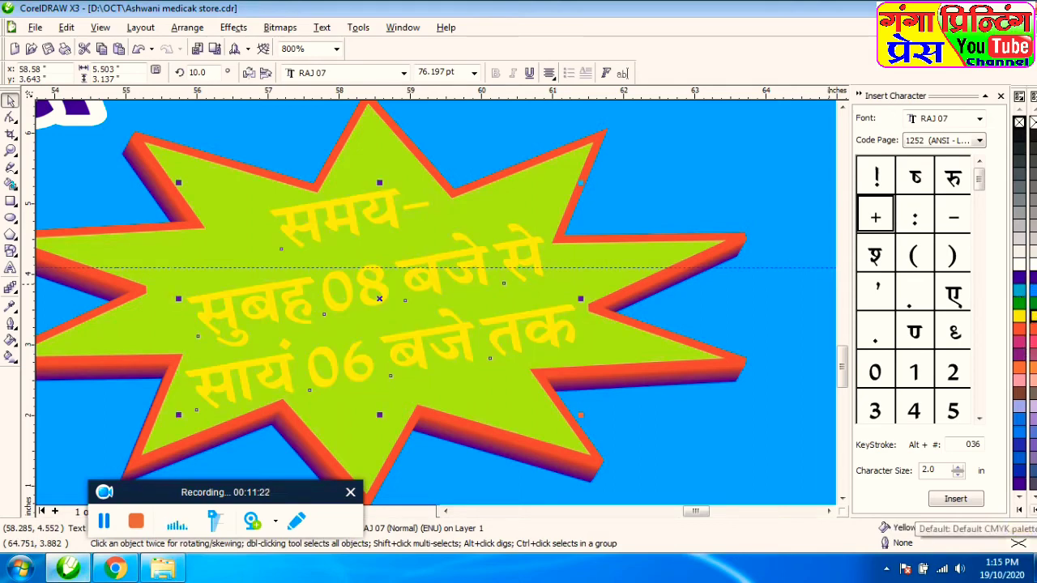
left_click(1019, 510)
left_click(1032, 123)
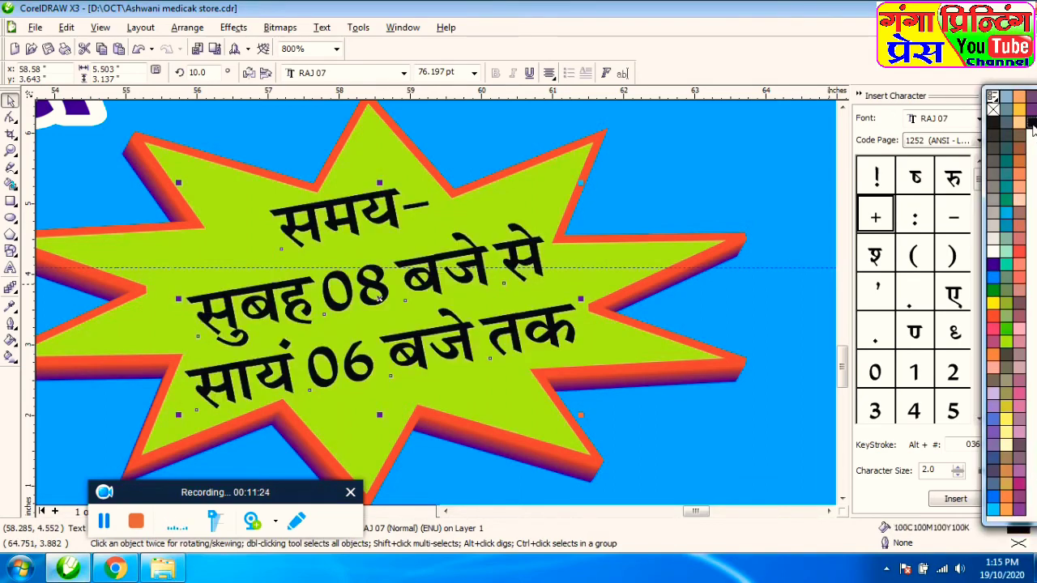
Give the opening-hours text a white 16 pt outline placed behind the fill and scaled with the image
left_click(10, 324)
left_click(41, 331)
left_click(436, 204)
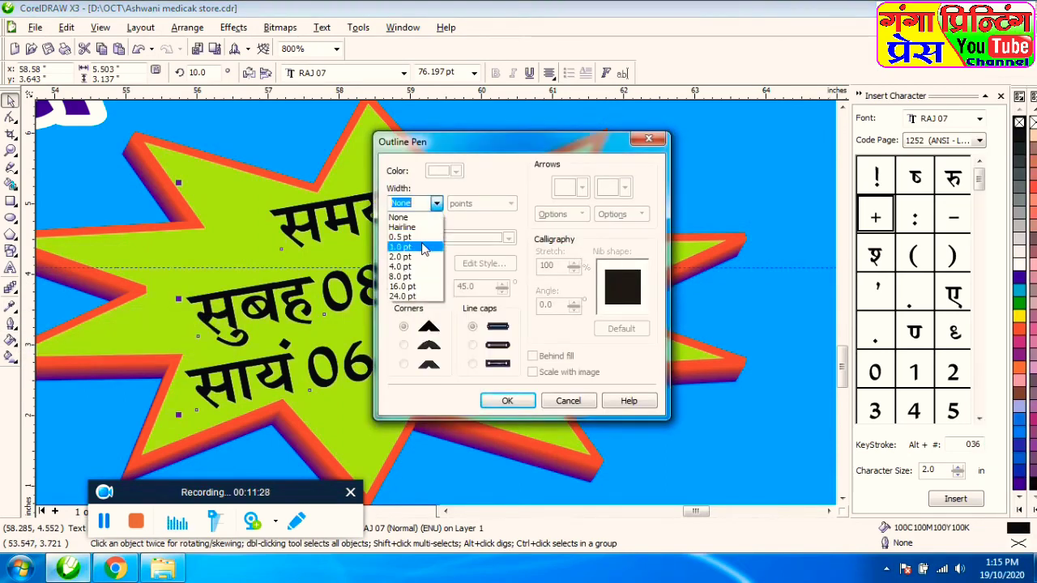
left_click(409, 286)
left_click(532, 355)
left_click(532, 372)
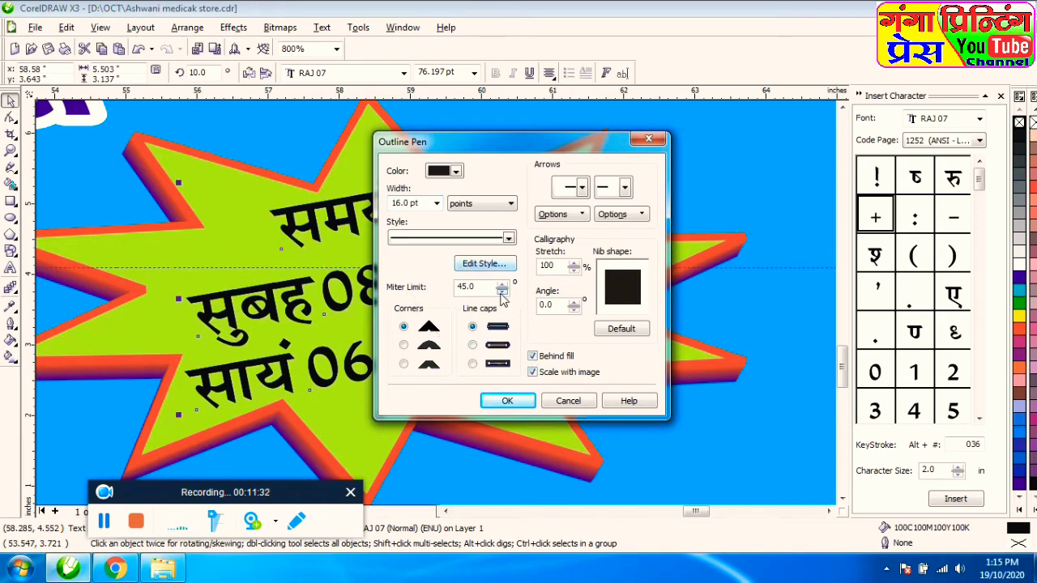
left_click(457, 171)
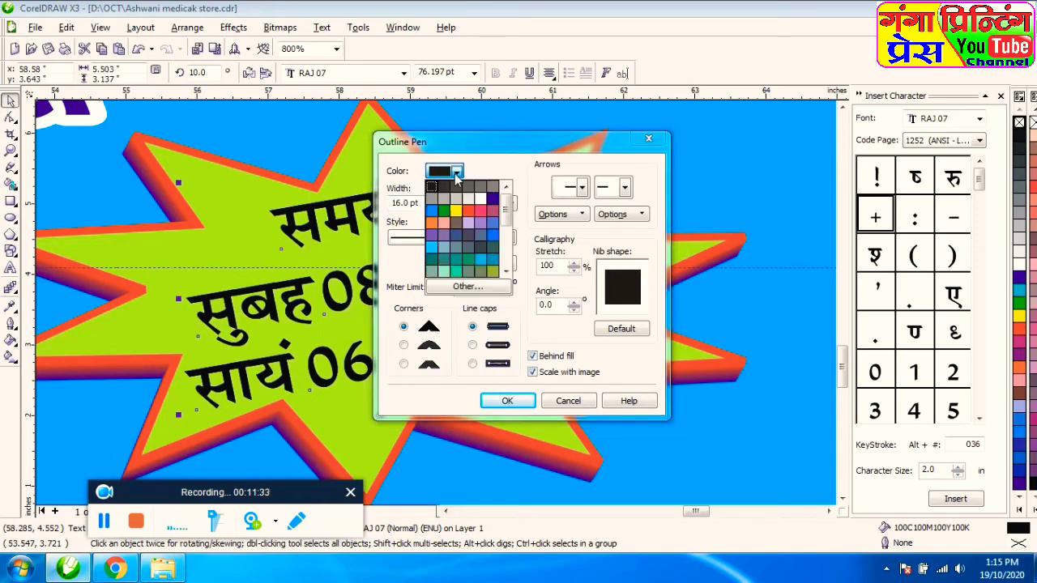
left_click(483, 208)
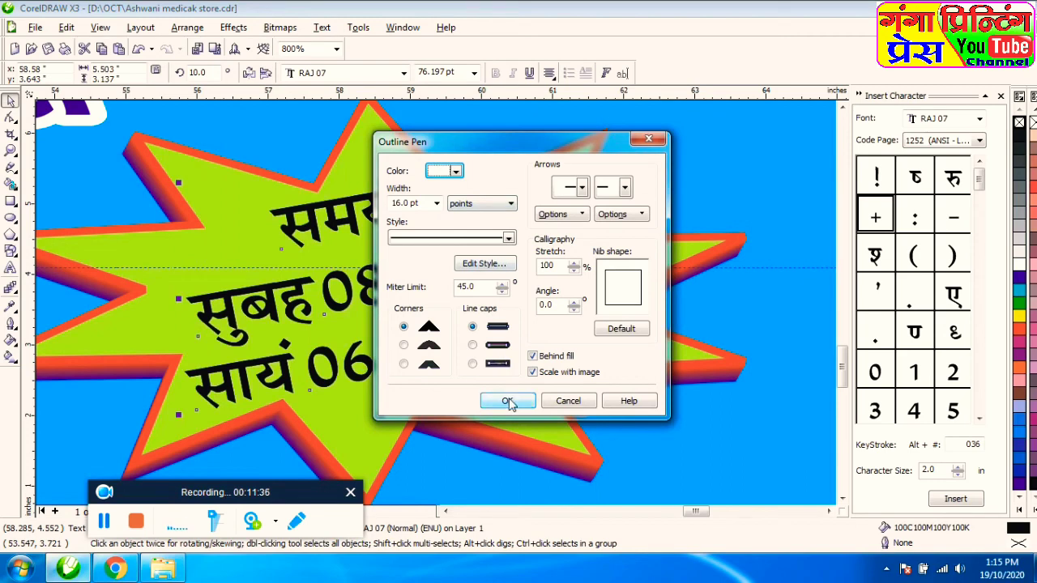
left_click(508, 401)
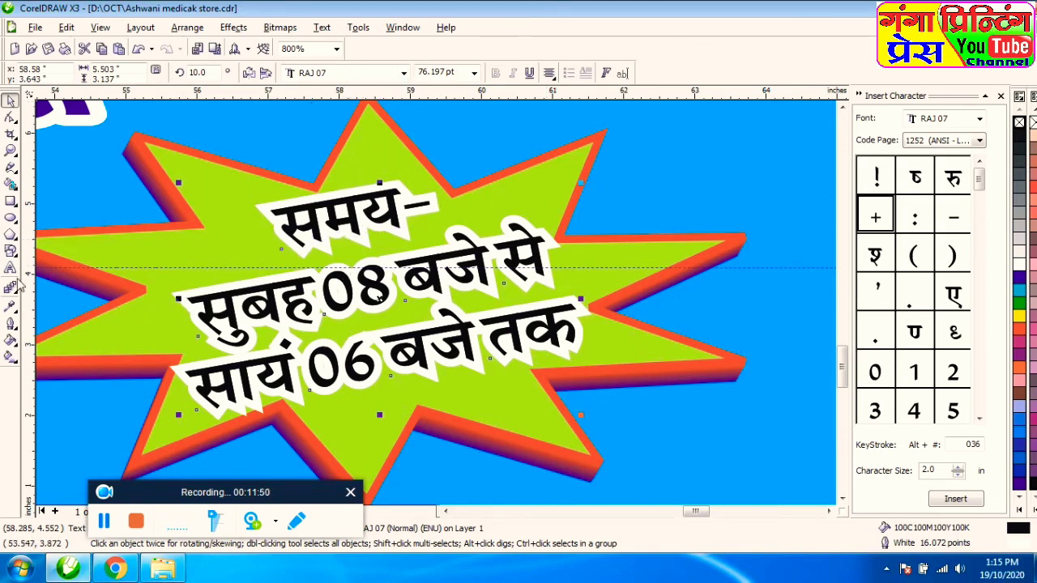
Set the white outline of the opening-hours text to 8 pt
left_click(10, 322)
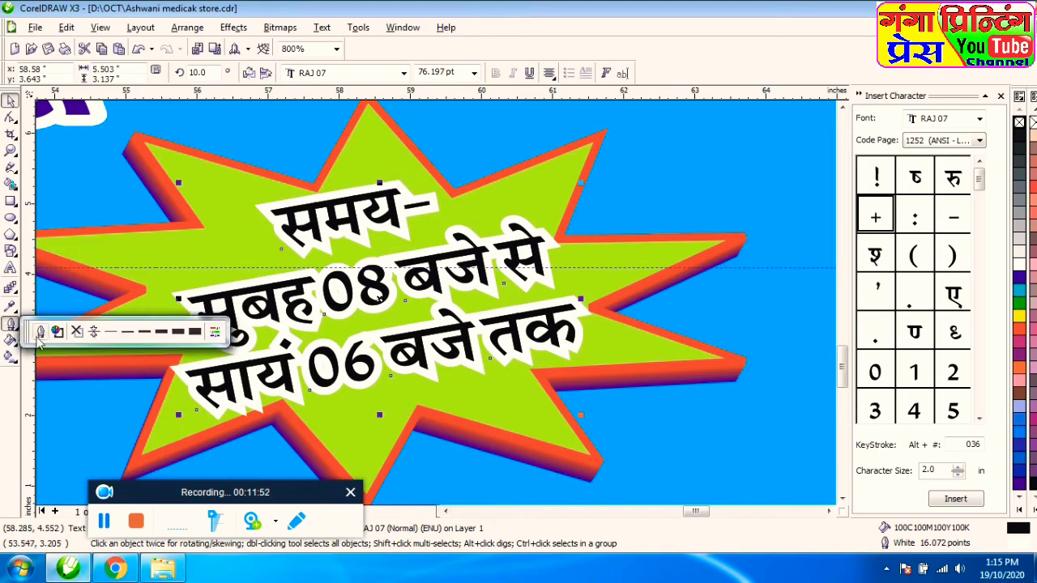
left_click(42, 335)
left_click(436, 204)
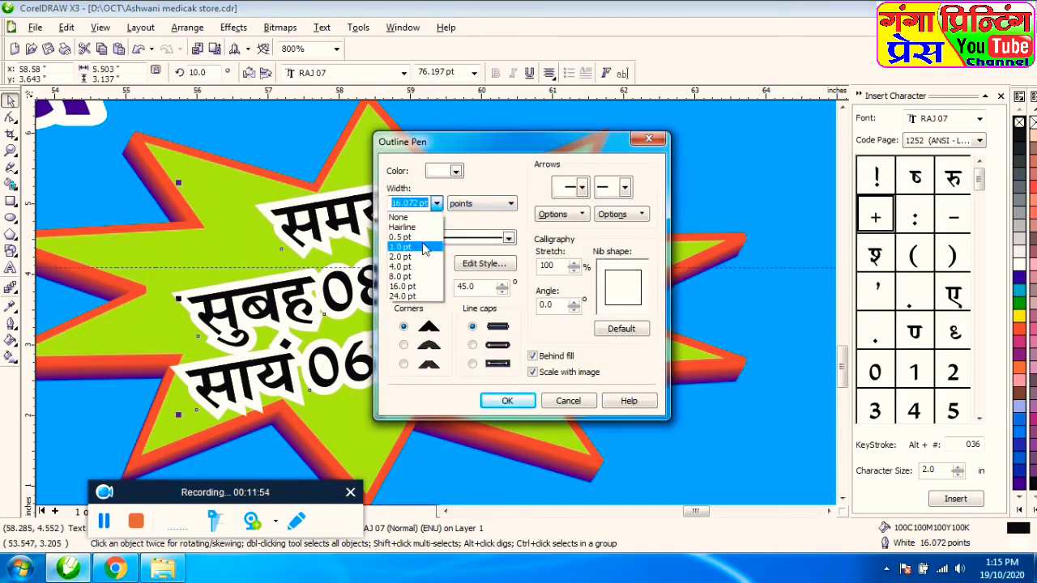
left_click(414, 277)
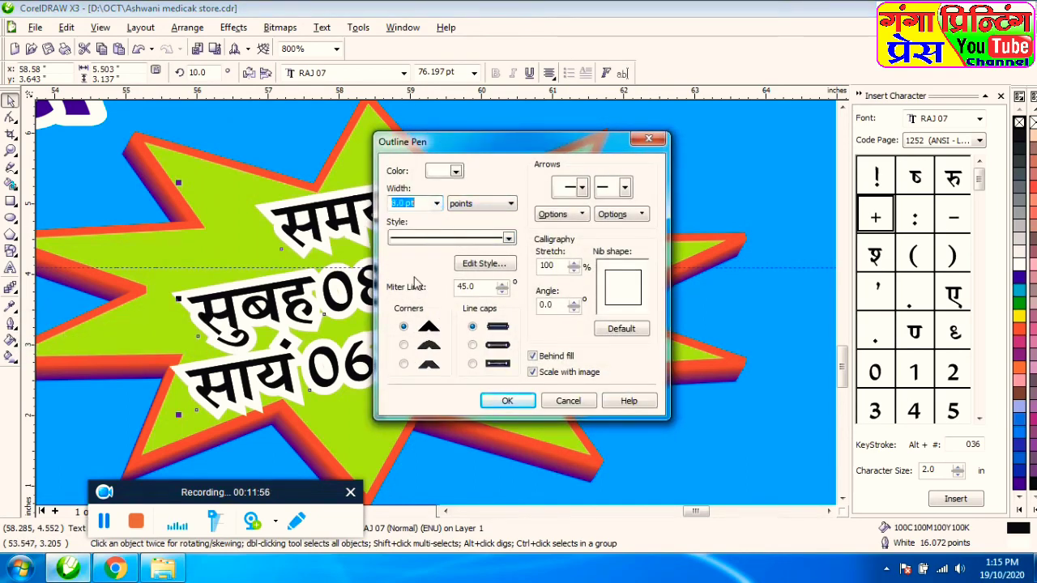
left_click(508, 403)
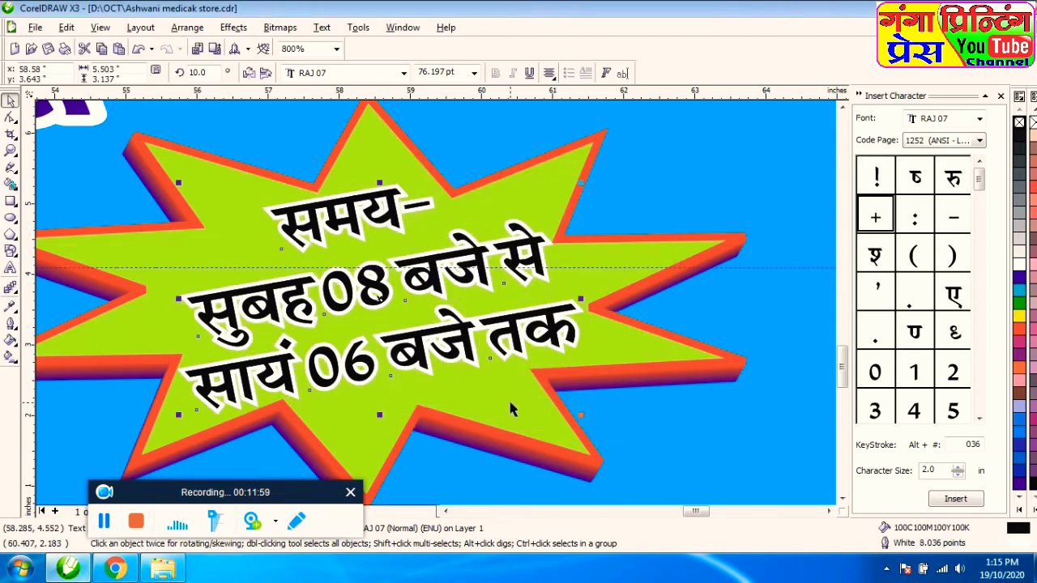
Give the white outline of the opening-hours text rounded corners and rounded line caps
left_click(245, 369)
left_click(10, 324)
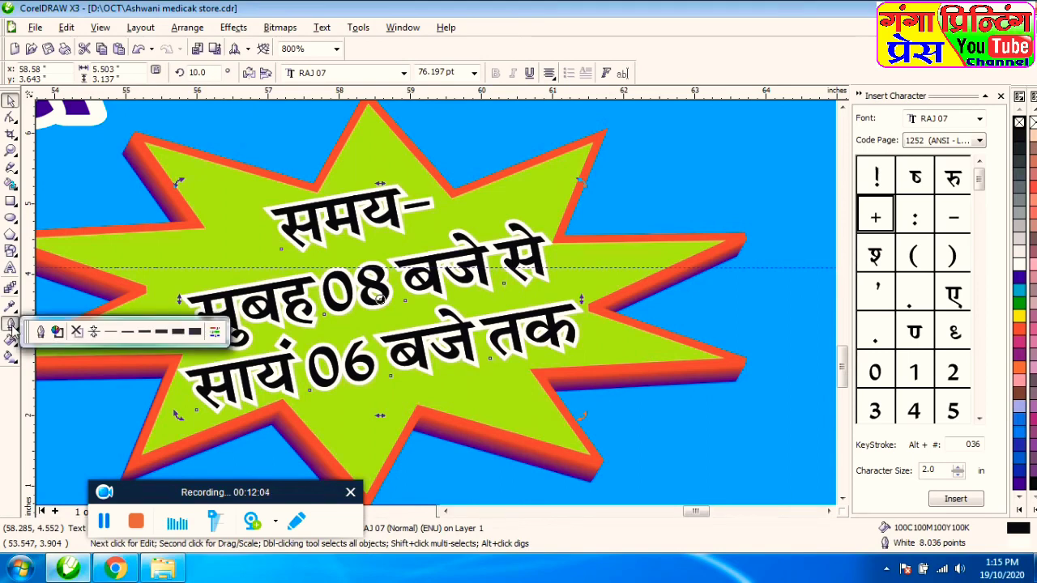
left_click(38, 332)
left_click(472, 345)
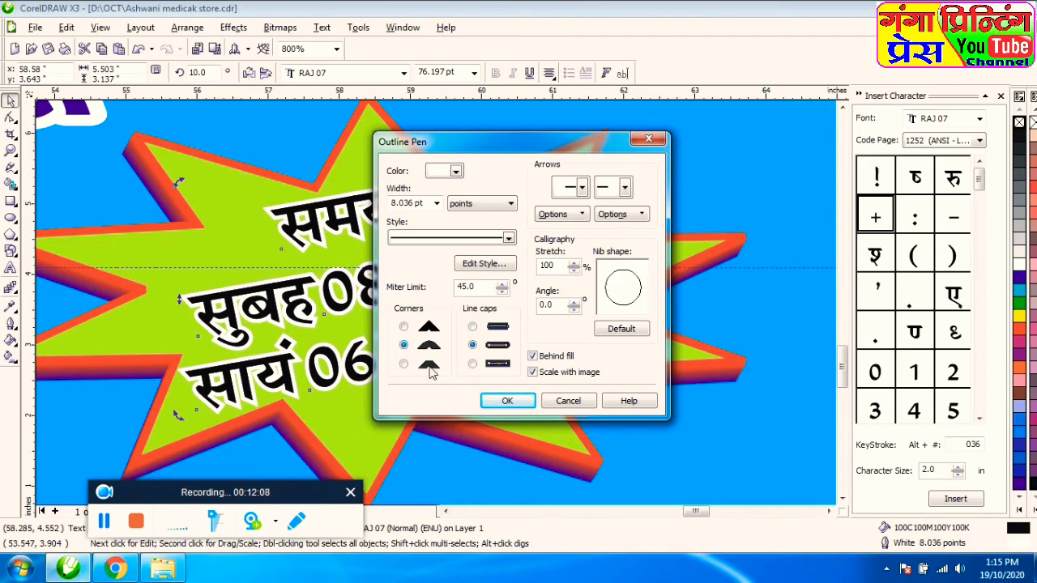
left_click(504, 401)
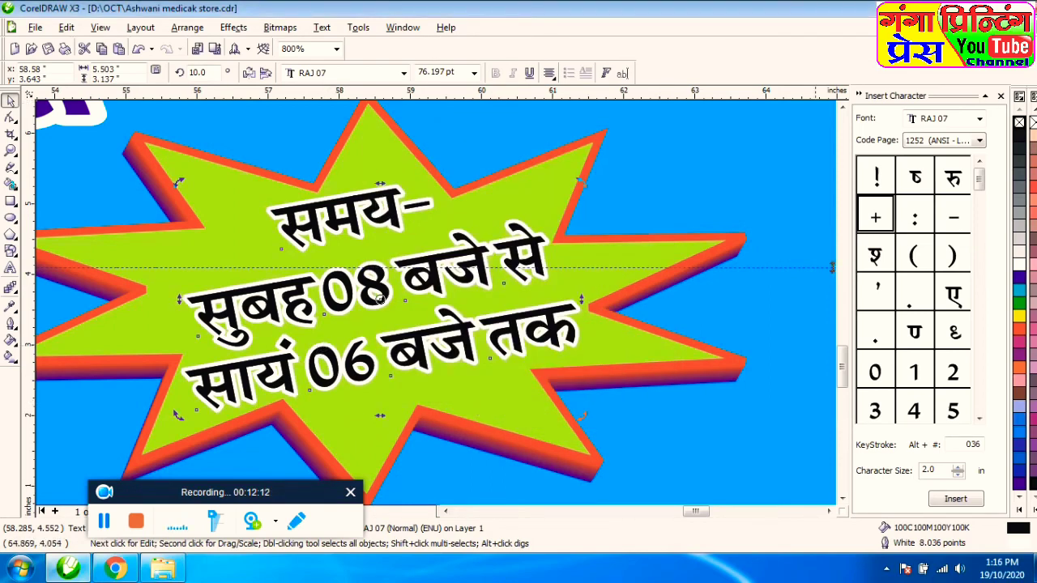
Round all four corners of the magenta specialist strip to a roundness of 32
key("F4")
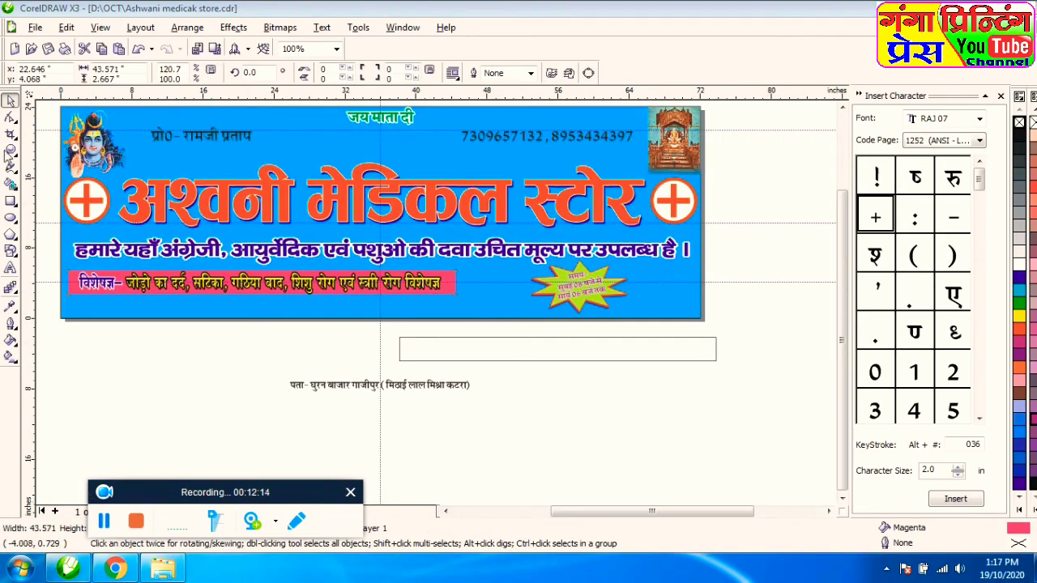
left_click(11, 117)
left_click(446, 281)
scroll(445, 280, "up", 2)
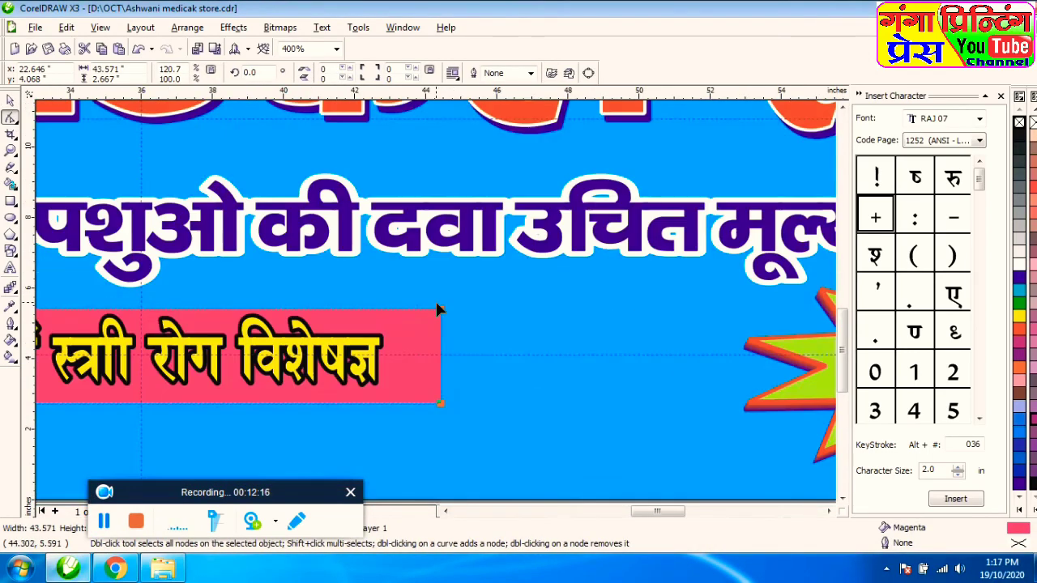
mouse_move(440, 401)
left_mouse_down()
mouse_move(405, 384)
mouse_move(422, 402)
left_mouse_up()
left_click(10, 100)
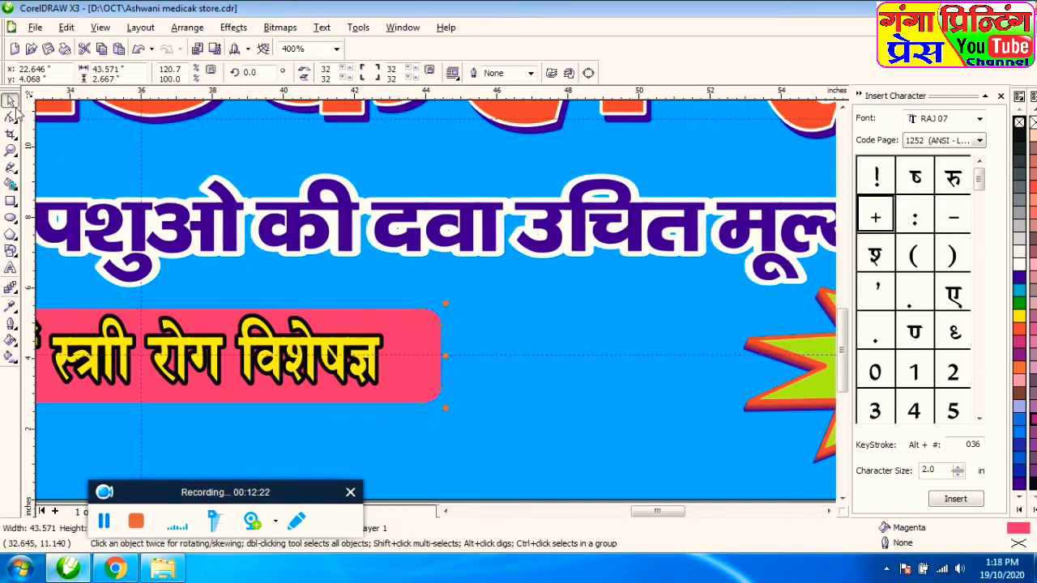
Widen the specialist text from its centre to about 41.89 inches inside the magenta strip
scroll(354, 462, "down", 1)
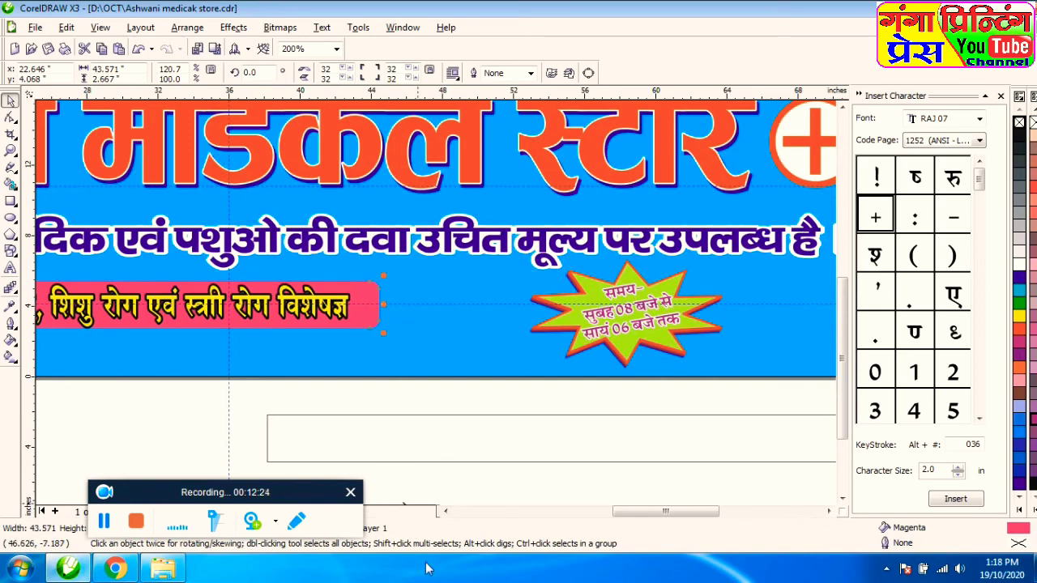
left_click(446, 511)
left_click(445, 511)
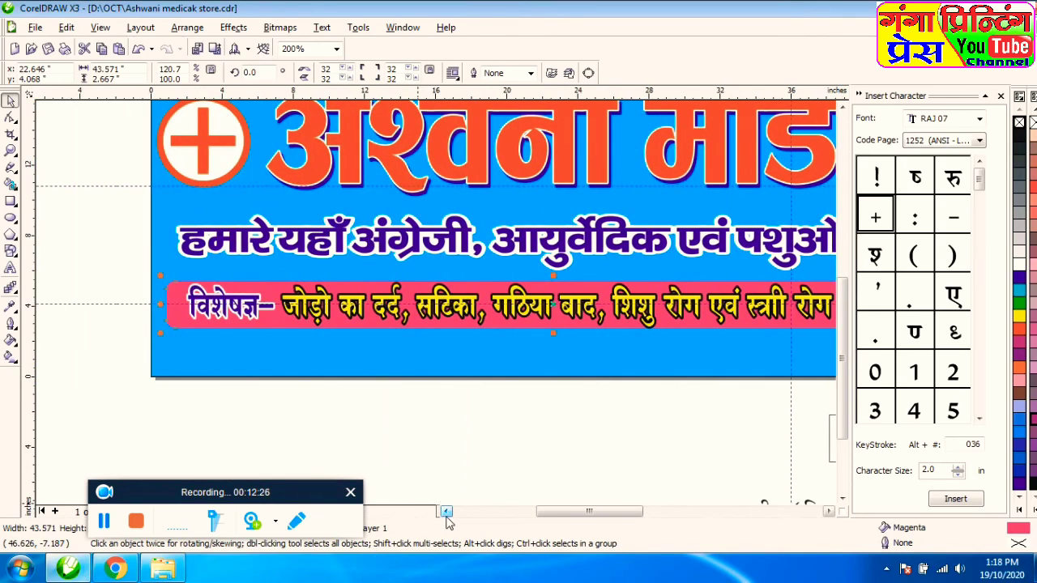
left_click(842, 499)
left_click(829, 511)
scroll(434, 307, "down", 1)
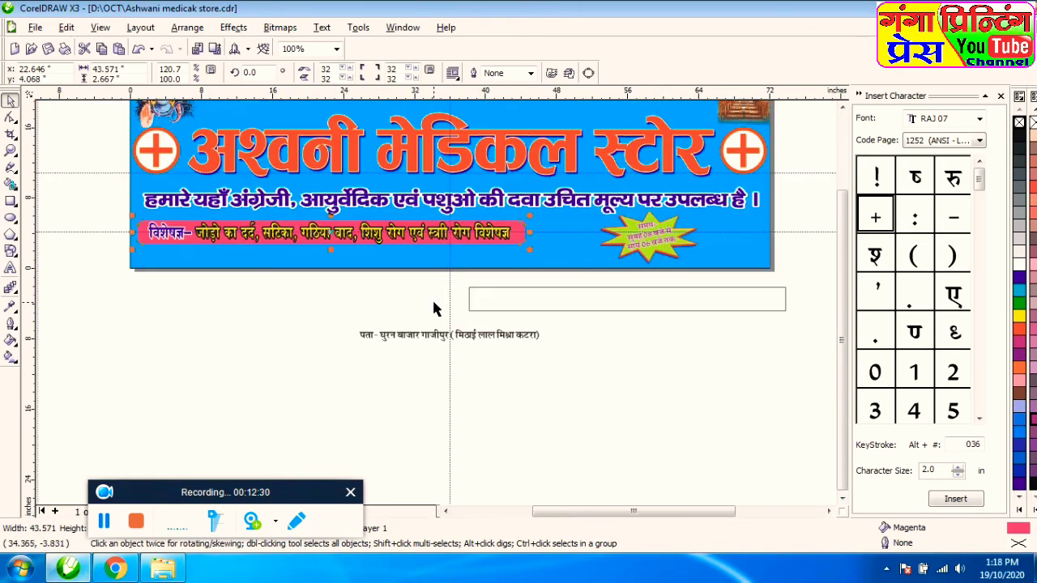
scroll(249, 320, "up", 1)
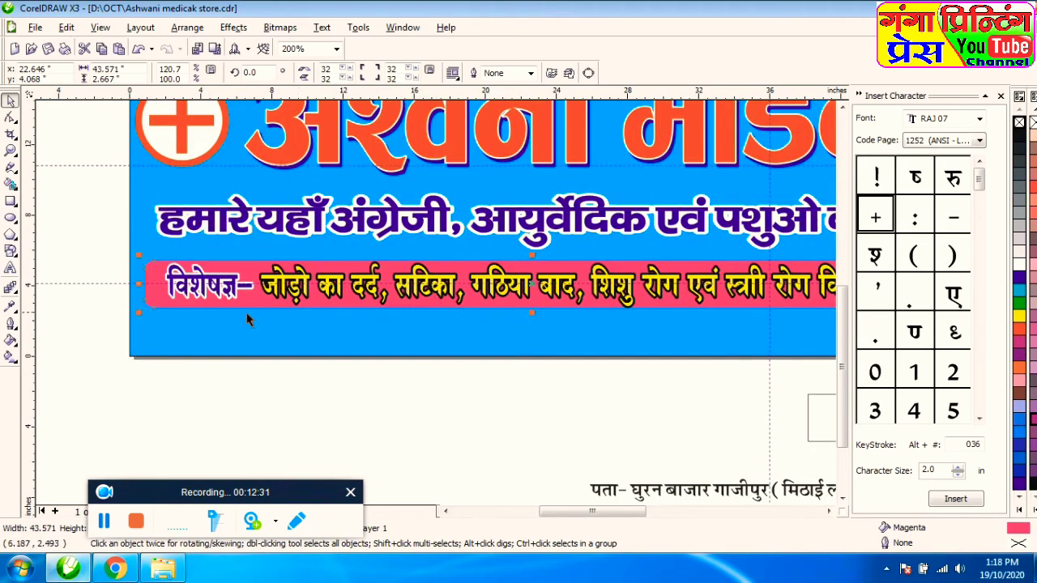
left_click(170, 291)
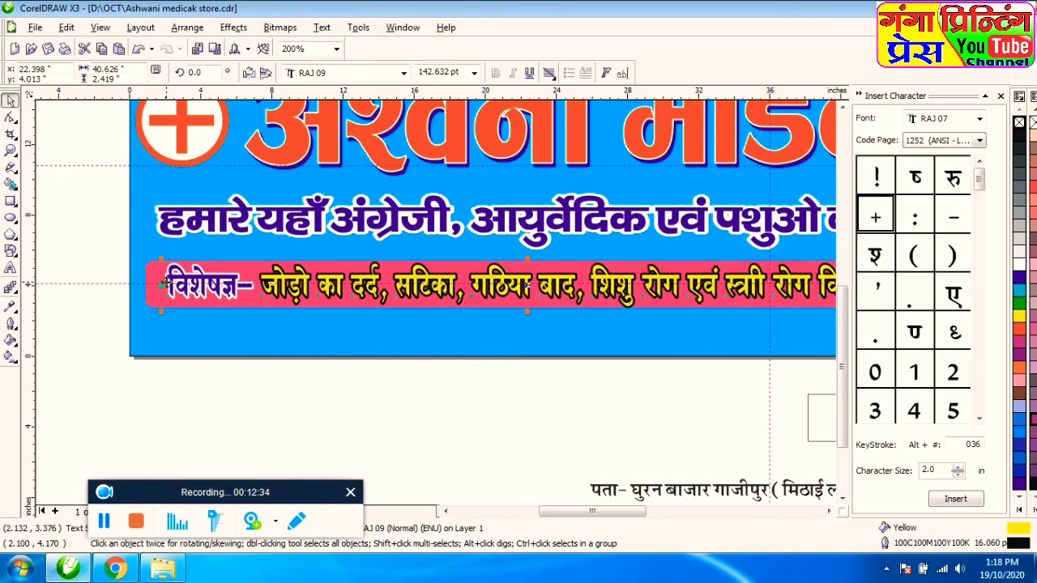
left_click_drag(159, 285, 148, 285)
left_click(293, 418)
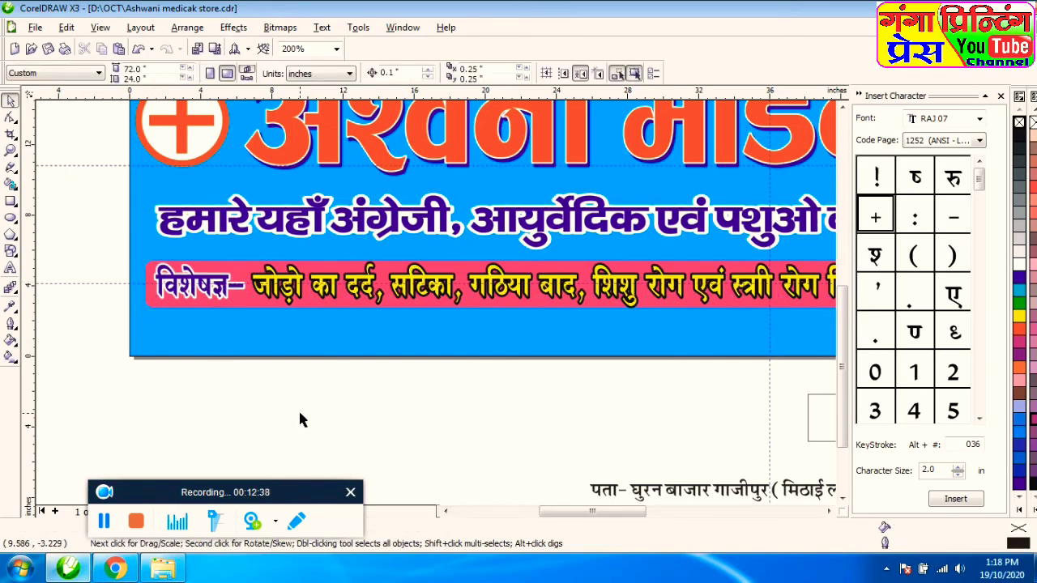
Reduce the specialist text's height slightly so its lowest stroke fits within the magenta strip's lower edge
scroll(506, 425, "down", 2)
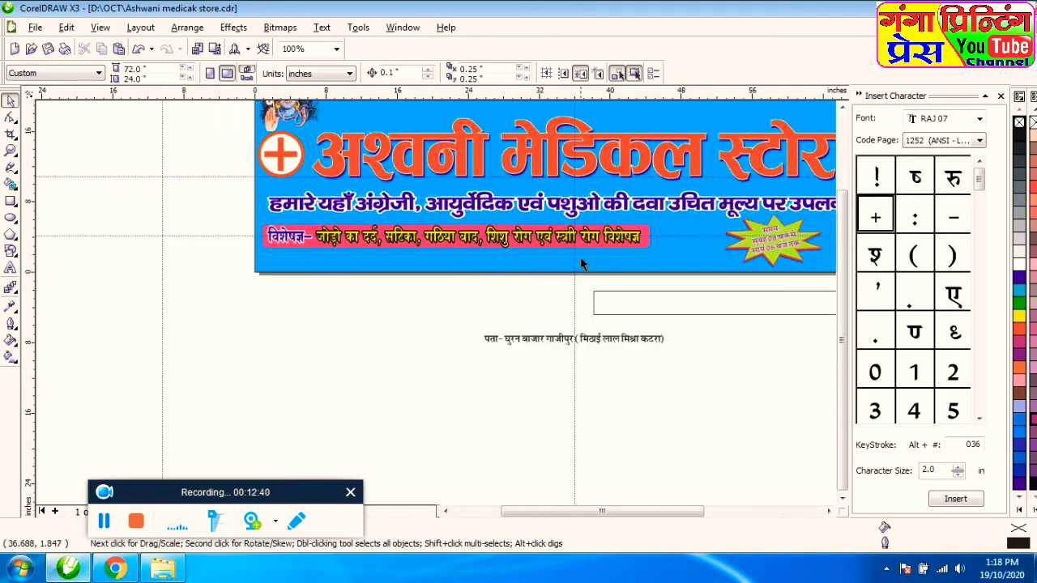
scroll(437, 297, "up", 2)
scroll(436, 302, "up", 1)
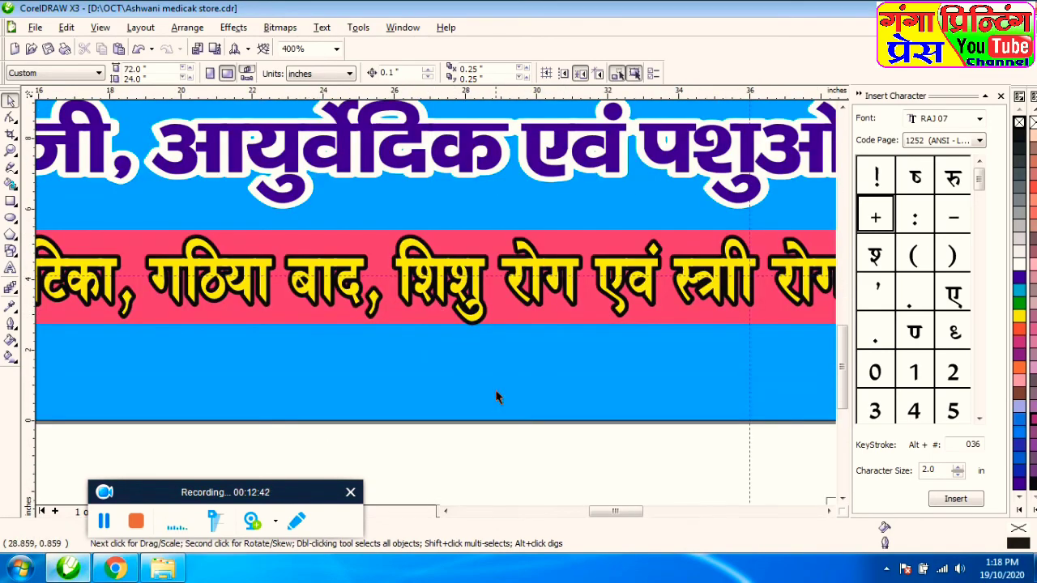
scroll(437, 304, "up", 1)
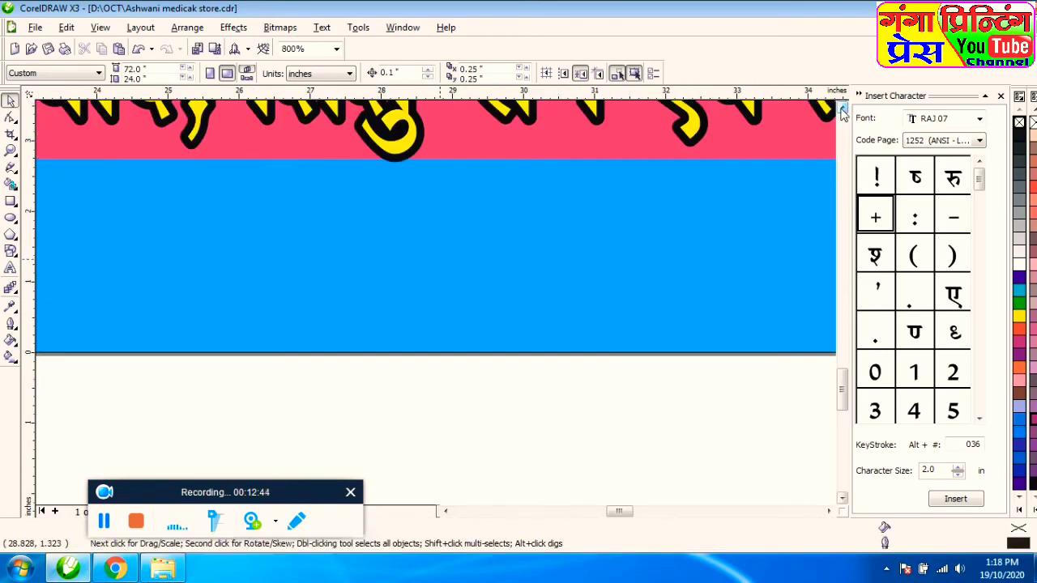
scroll(511, 279, "up", 5)
left_click(403, 359)
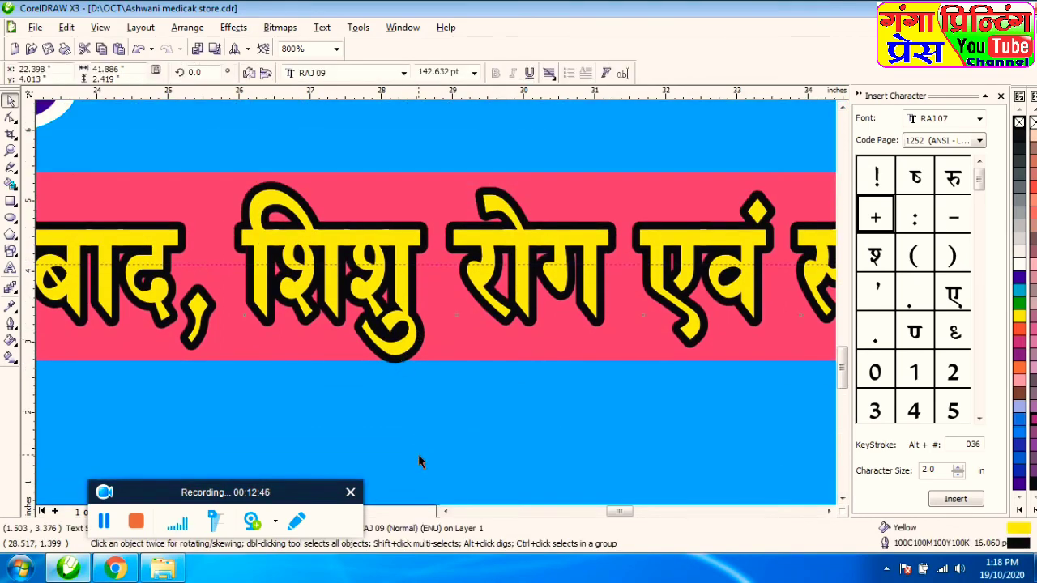
left_click(409, 383)
left_click(397, 363)
scroll(433, 386, "down", 1)
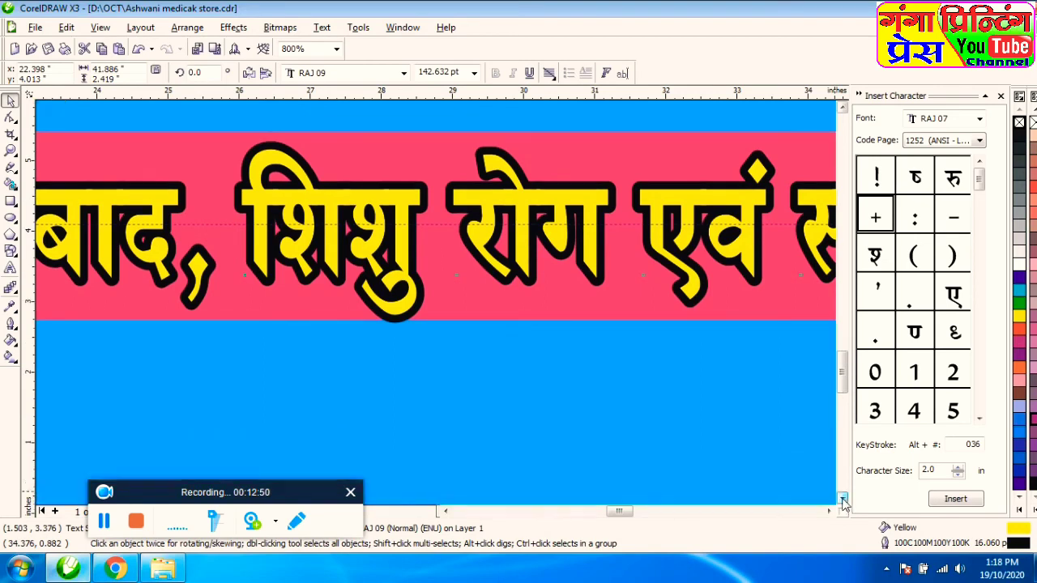
key("F3")
left_click(442, 315)
left_click(414, 267)
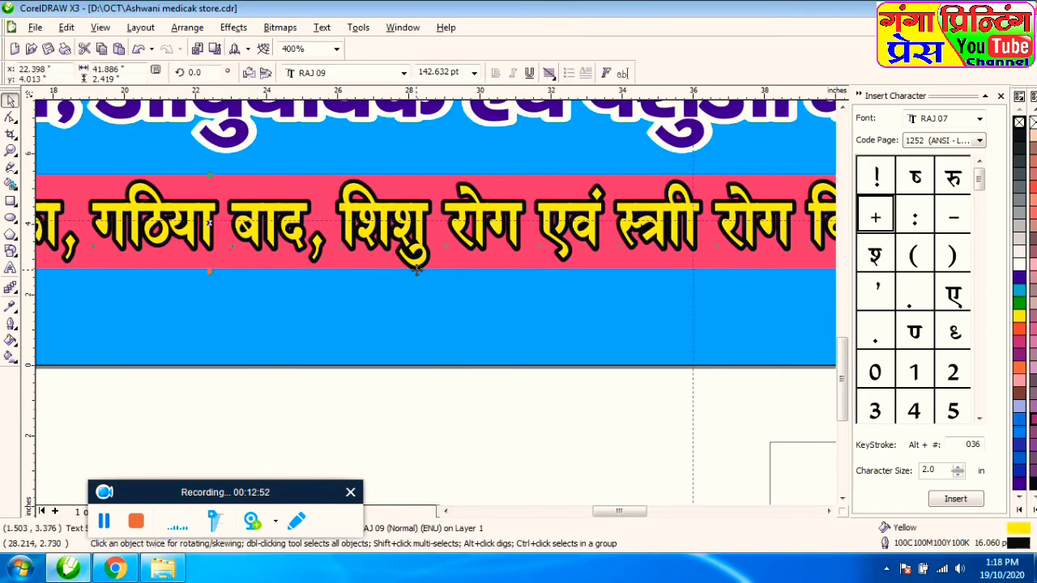
left_click_drag(210, 272, 210, 268)
left_click(104, 521)
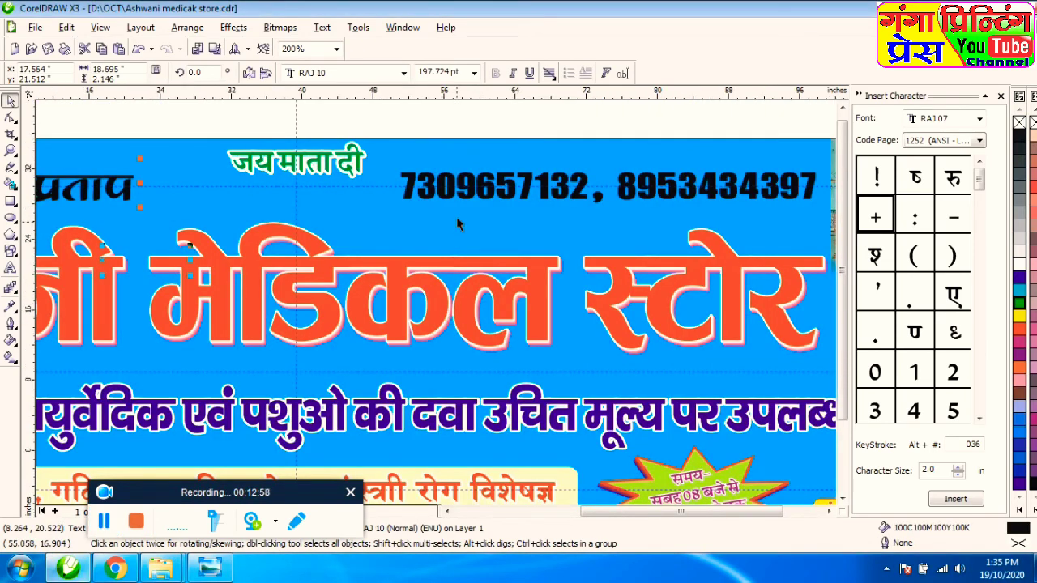
Give the phone numbers a white 16 pt outline with rounded corners and line caps, placed behind the fill and scaled with the image
key("F3")
left_click(490, 159)
left_click(494, 194)
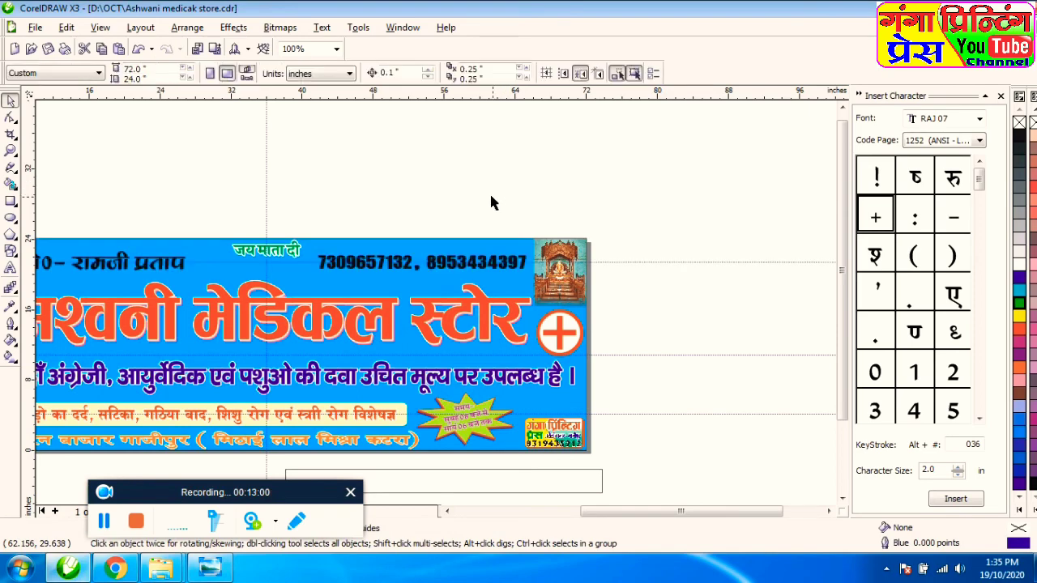
left_click(405, 271)
left_click(11, 324)
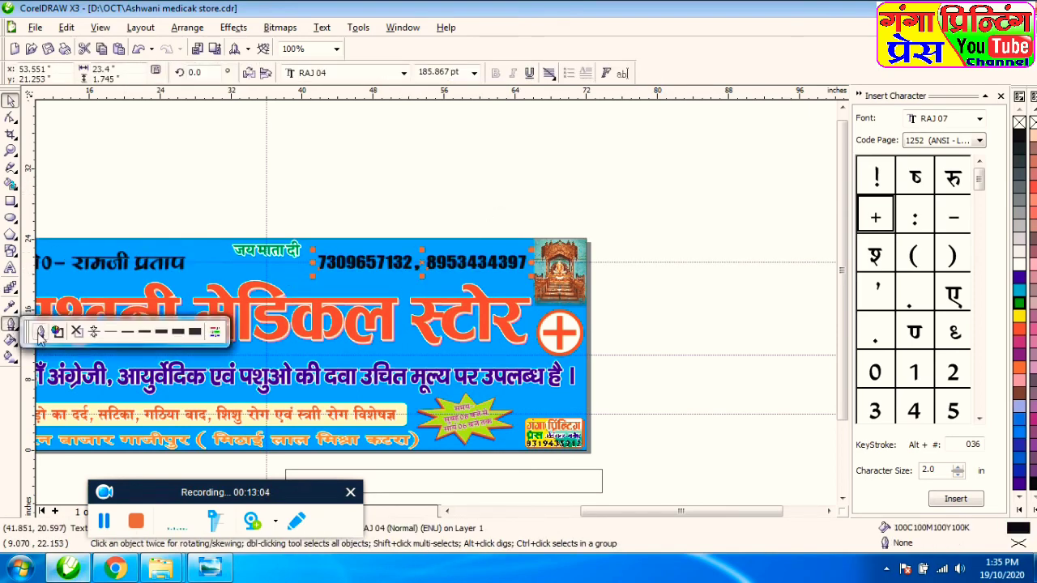
left_click(39, 333)
left_click(435, 203)
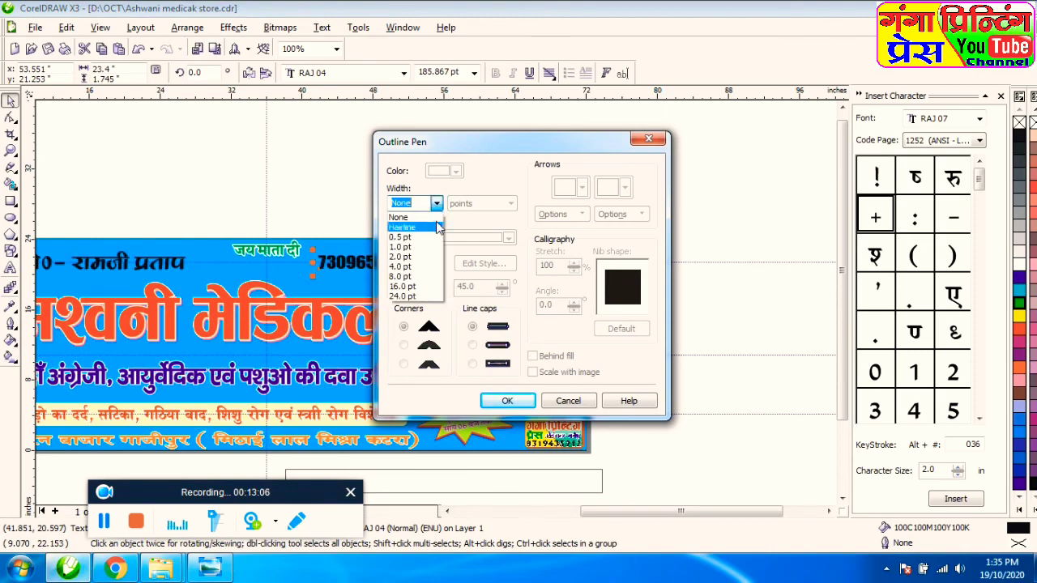
left_click(409, 295)
left_click(455, 171)
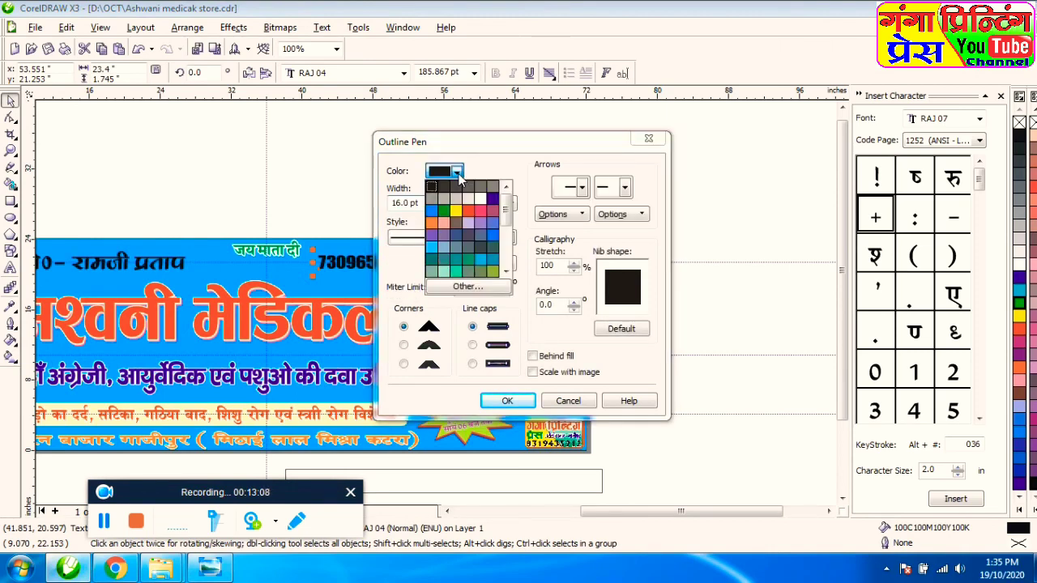
left_click(441, 296)
left_click(405, 346)
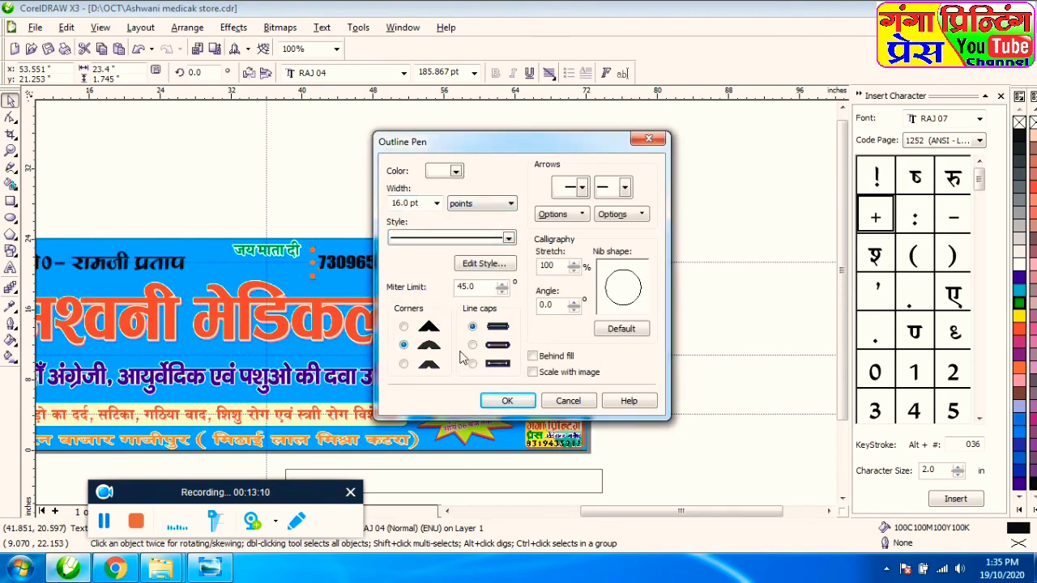
left_click(532, 372)
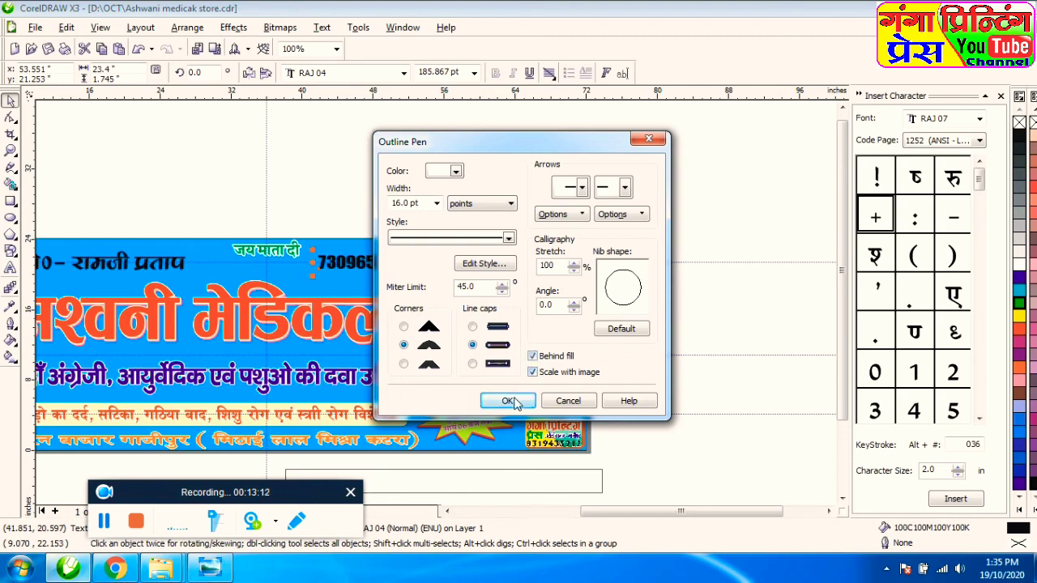
left_click(507, 400)
key("Escape")
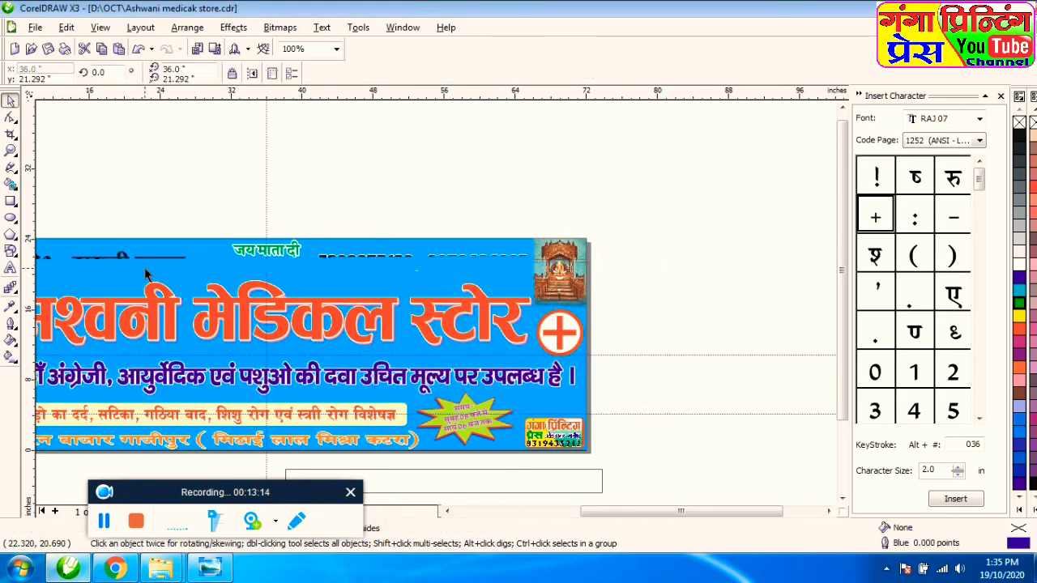
Give the proprietor's name a white 16 pt outline with rounded corners and line caps, behind the fill and scaled with the image
left_click(150, 269)
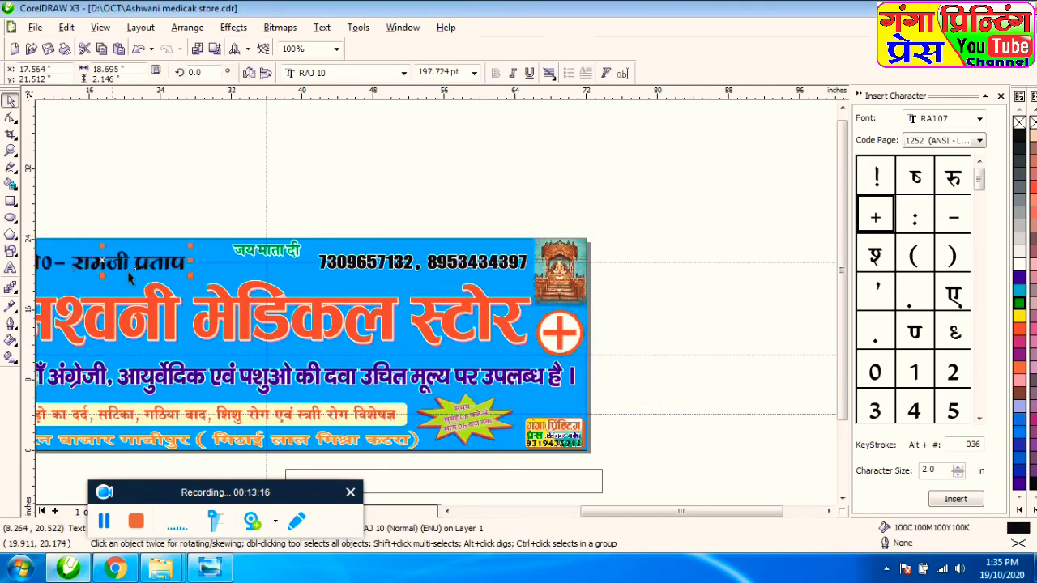
left_click(11, 324)
left_click(41, 331)
left_click(436, 203)
left_click(403, 286)
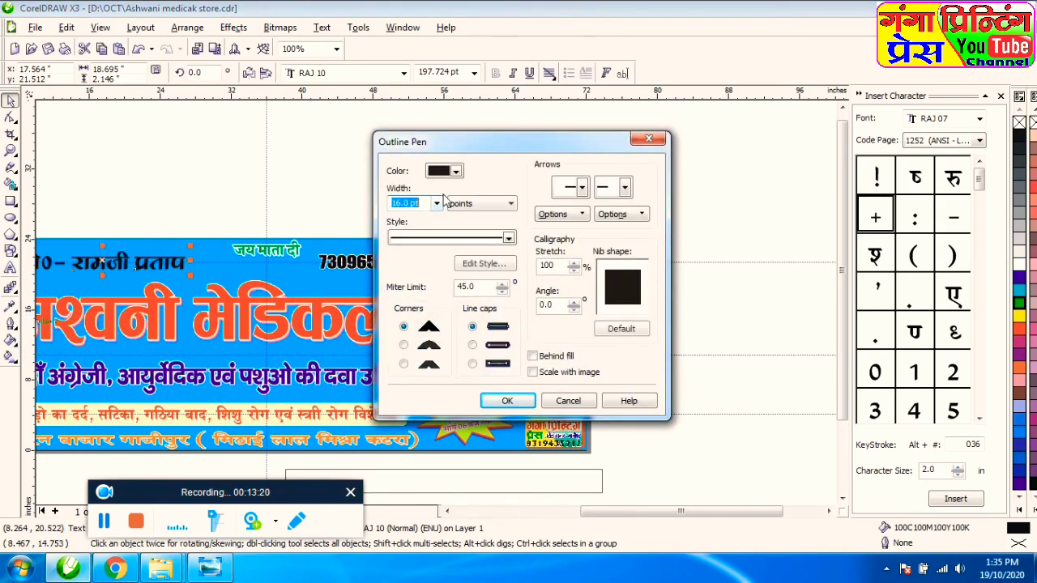
left_click(451, 171)
left_click(482, 200)
left_click(404, 345)
left_click(472, 345)
left_click(533, 356)
left_click(533, 372)
left_click(507, 400)
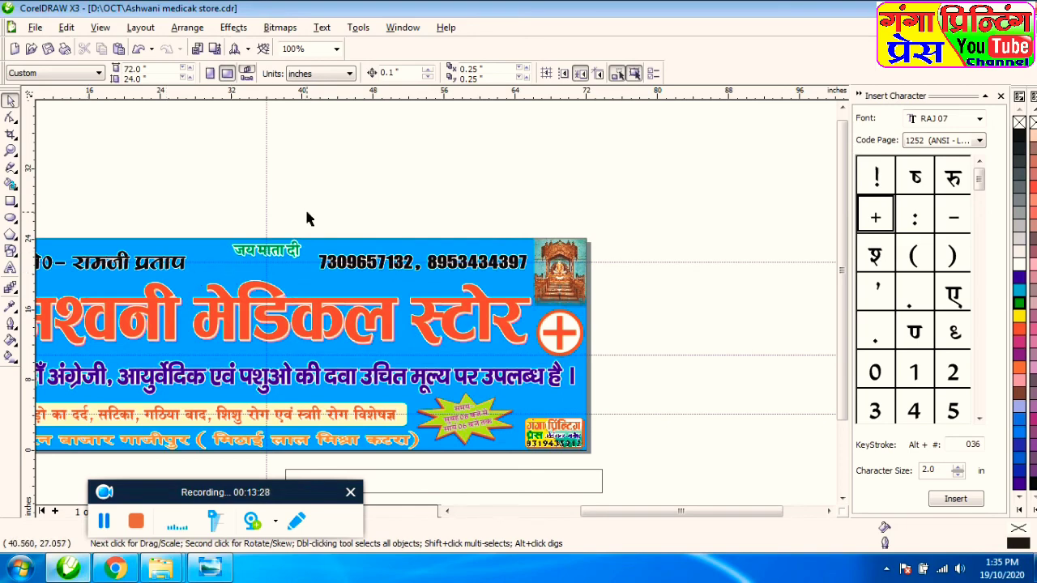
Change the font of the green जय माता दी text to RAJ 100
left_click(258, 249)
left_click(403, 73)
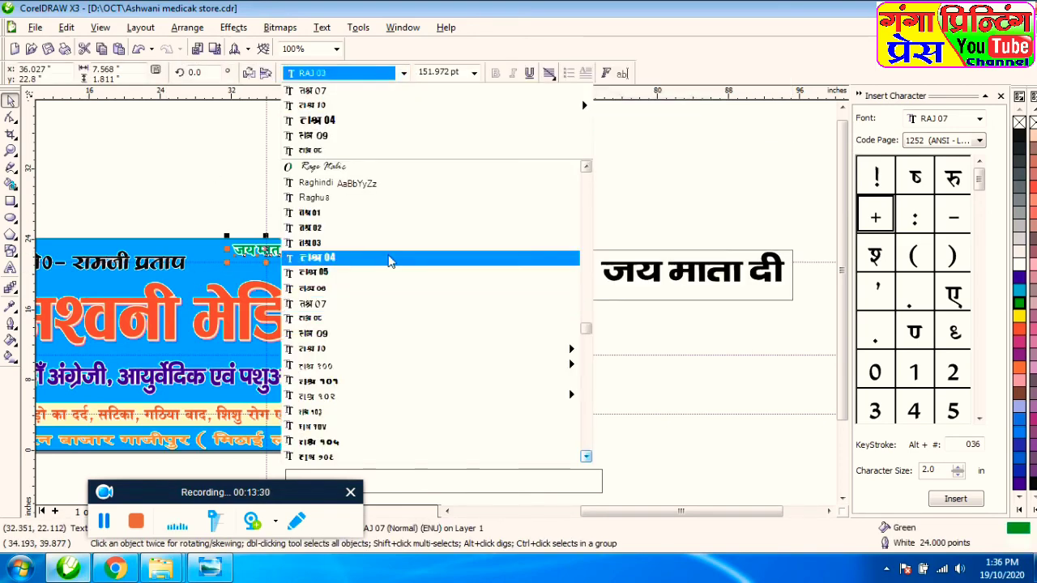
left_click(375, 366)
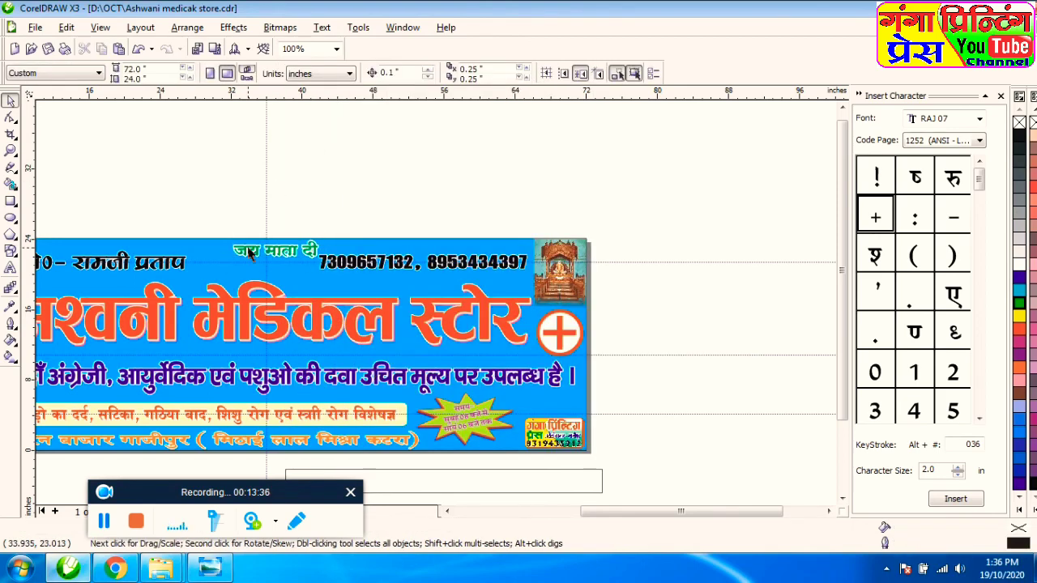
Nudge the जय माता दी text left onto the vertical centre guide and slightly down
key("Left")
key("Left")
key("Left")
key("Left")
key("Left")
key("Left")
key("Left")
key("Left")
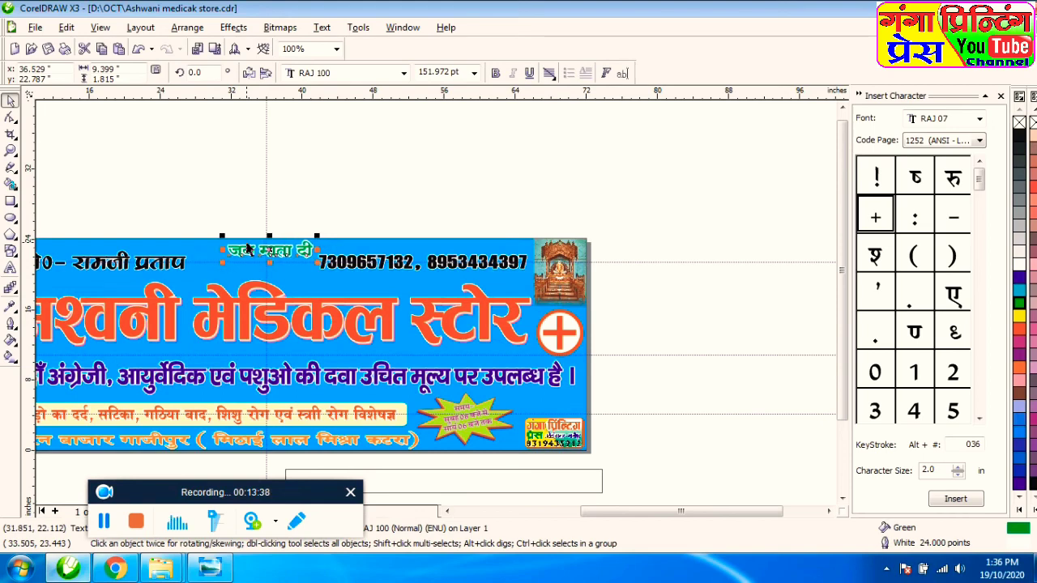
key("Down")
left_click(294, 110)
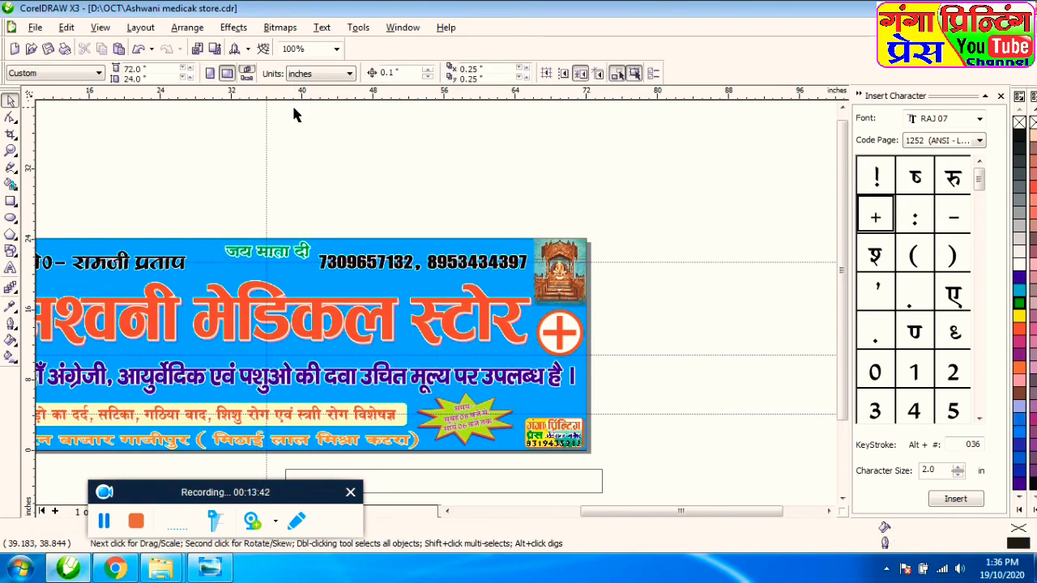
Stretch the proprietor's name text wider to the right, towards the जय माता दी text
left_click(447, 511)
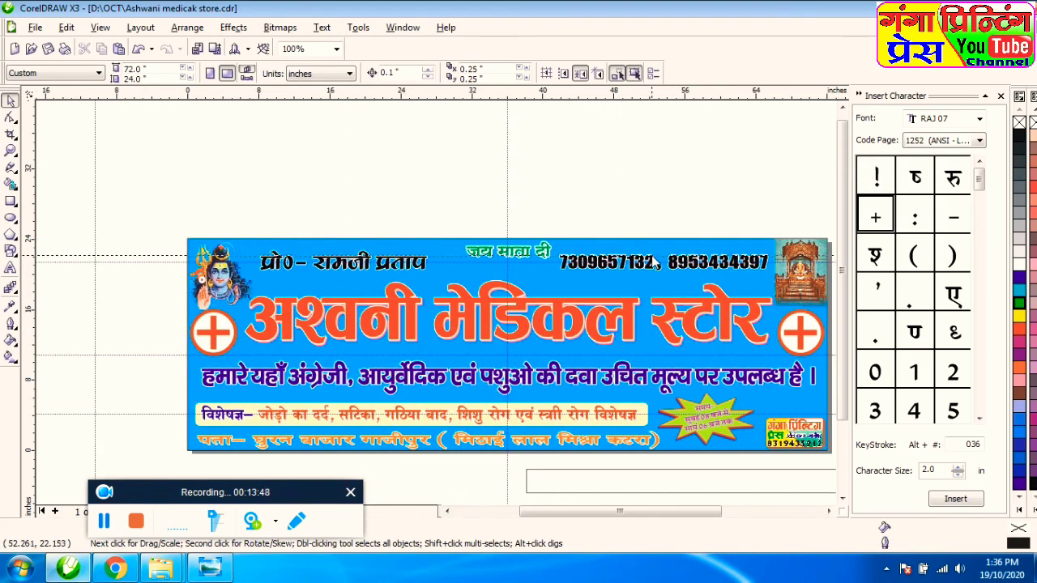
left_click(423, 264)
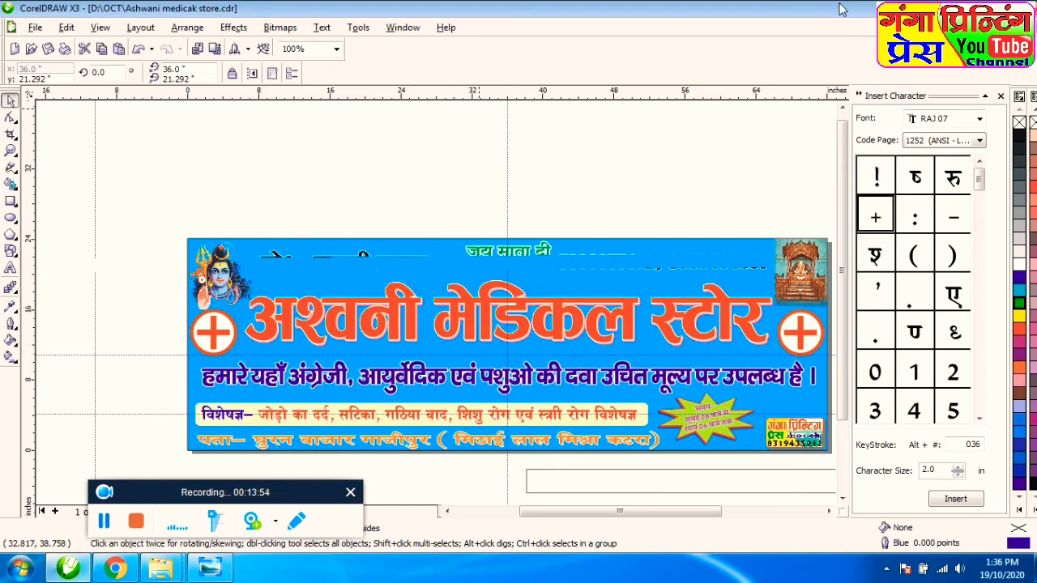
left_click(664, 192)
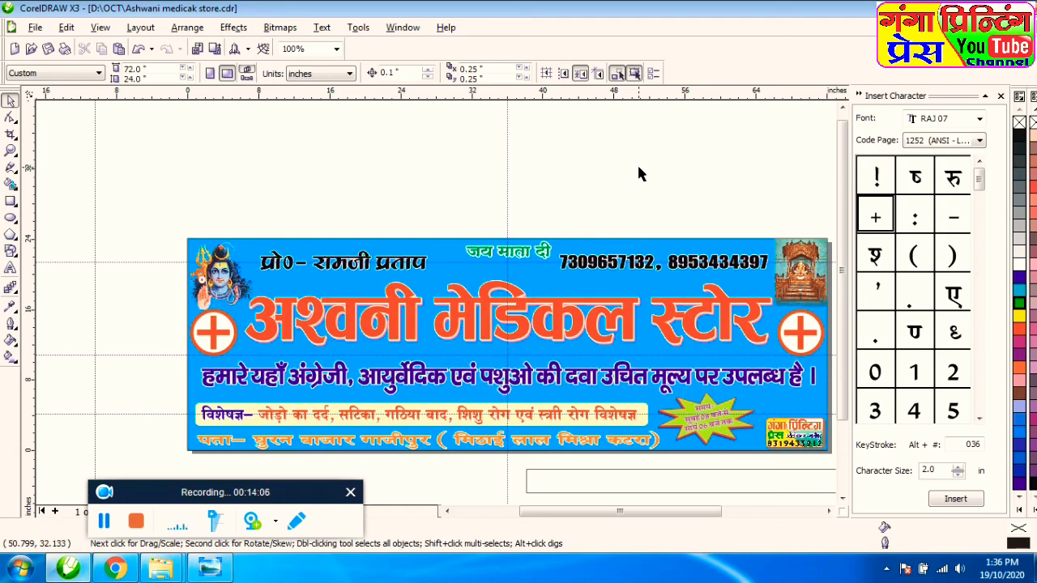
left_click(468, 273)
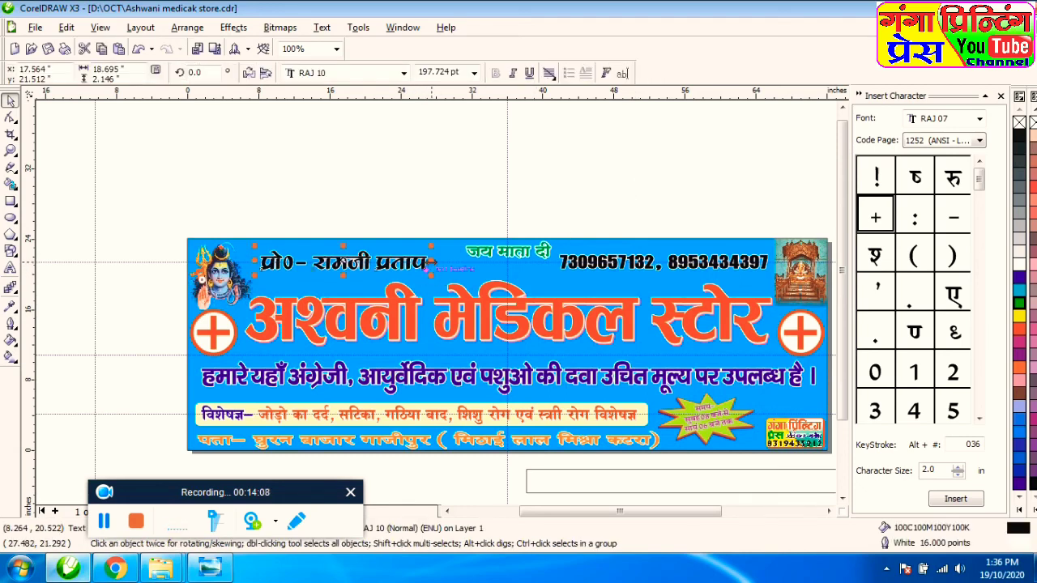
left_click_drag(447, 264, 451, 264)
left_click(393, 178)
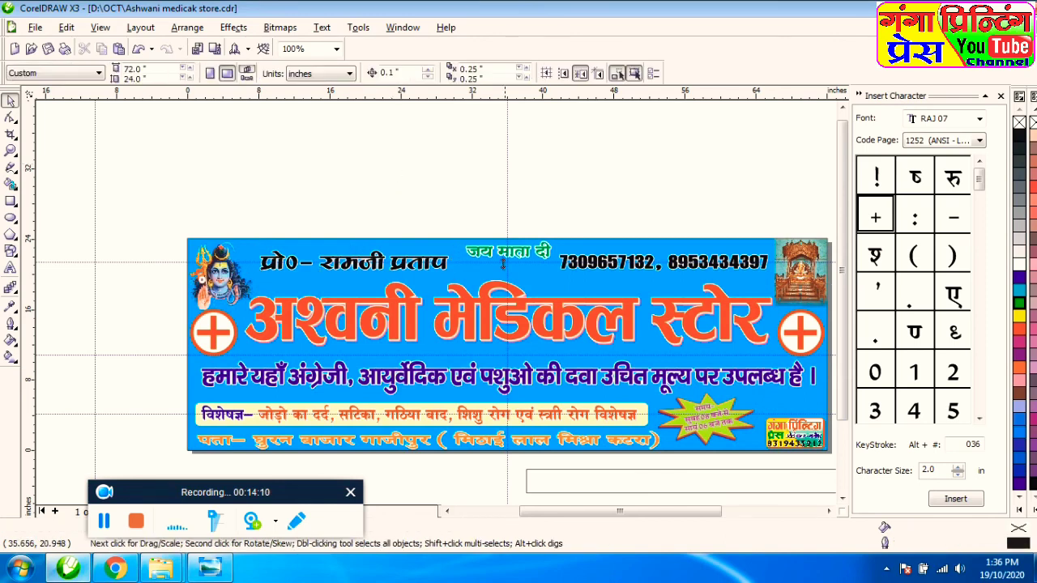
Draw an ellipse about 13.08 inches wide around the जय माता दी text and reduce its height to about 3.4 inches, level with the banner's top edge
left_click(10, 217)
left_click_drag(454, 227, 577, 276)
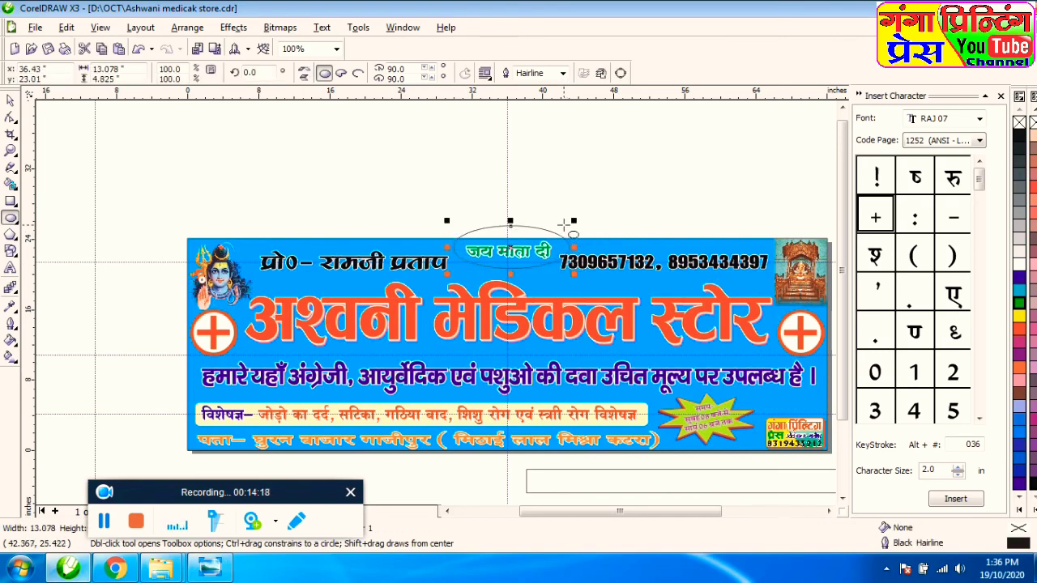
scroll(564, 227, "up", 1)
left_click(10, 100)
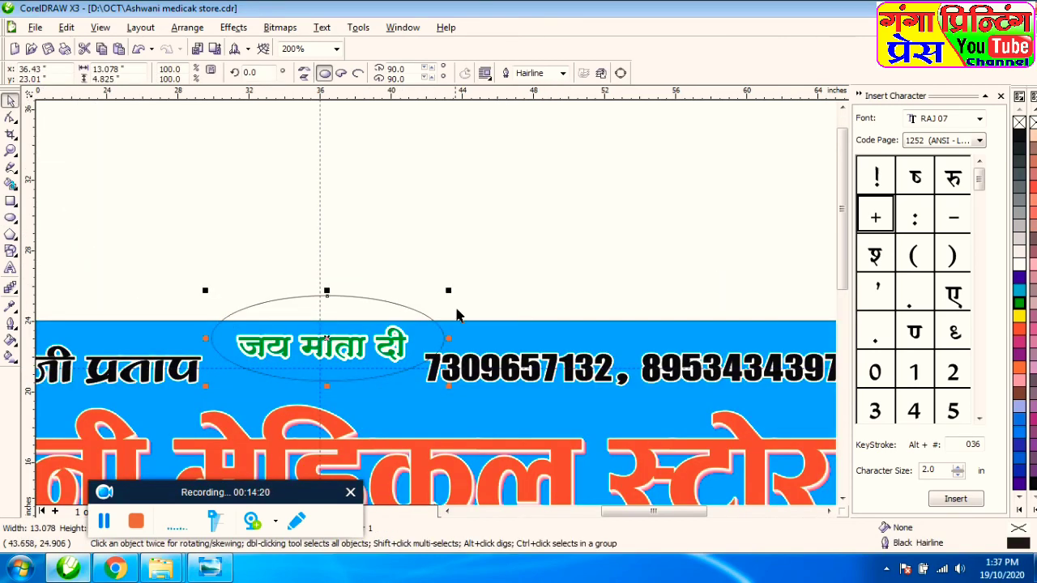
left_click_drag(335, 289, 337, 315)
scroll(338, 315, "up", 2)
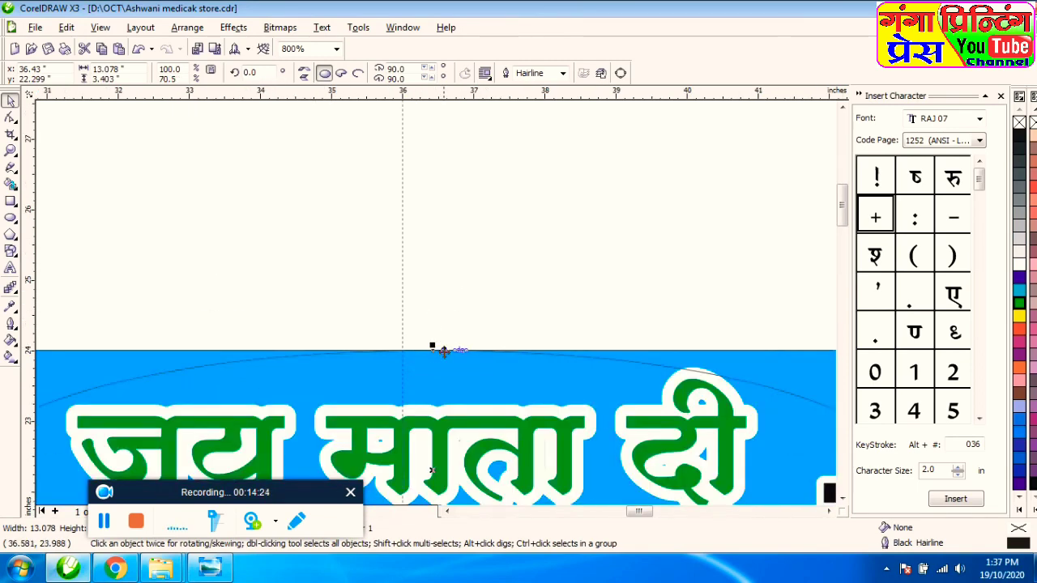
Examine the banner's top strip around the new ellipse and the phone numbers beside it
left_click(403, 259)
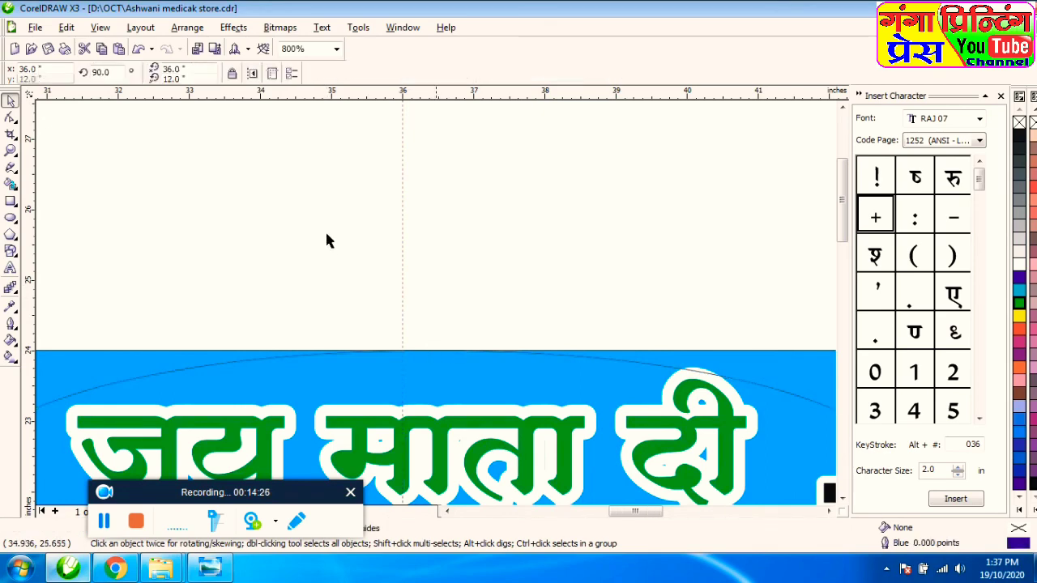
scroll(330, 237, "down", 1)
scroll(457, 301, "down", 1)
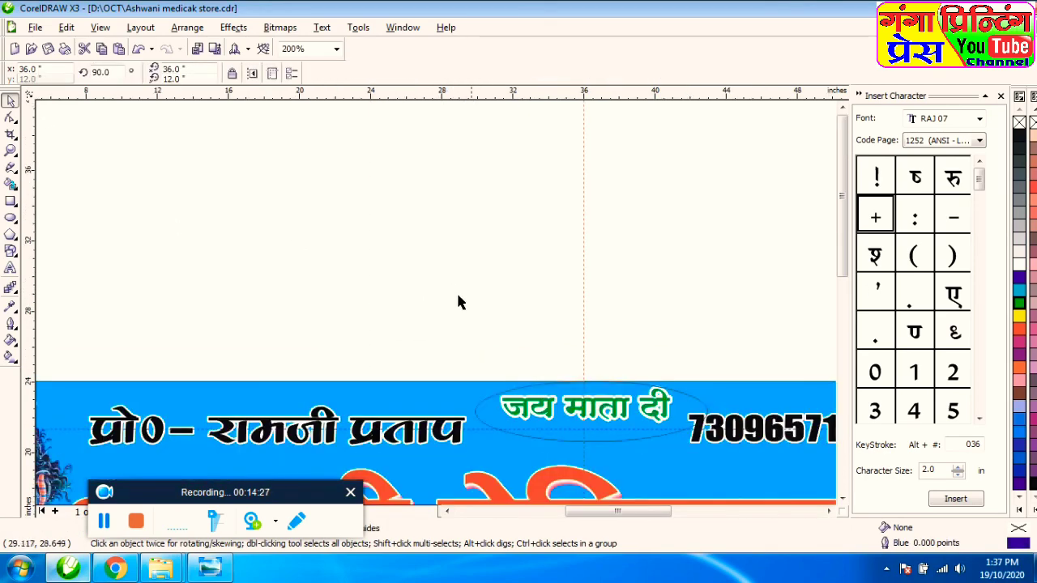
left_click(841, 499)
left_click(842, 499)
left_click(833, 512)
left_click(833, 511)
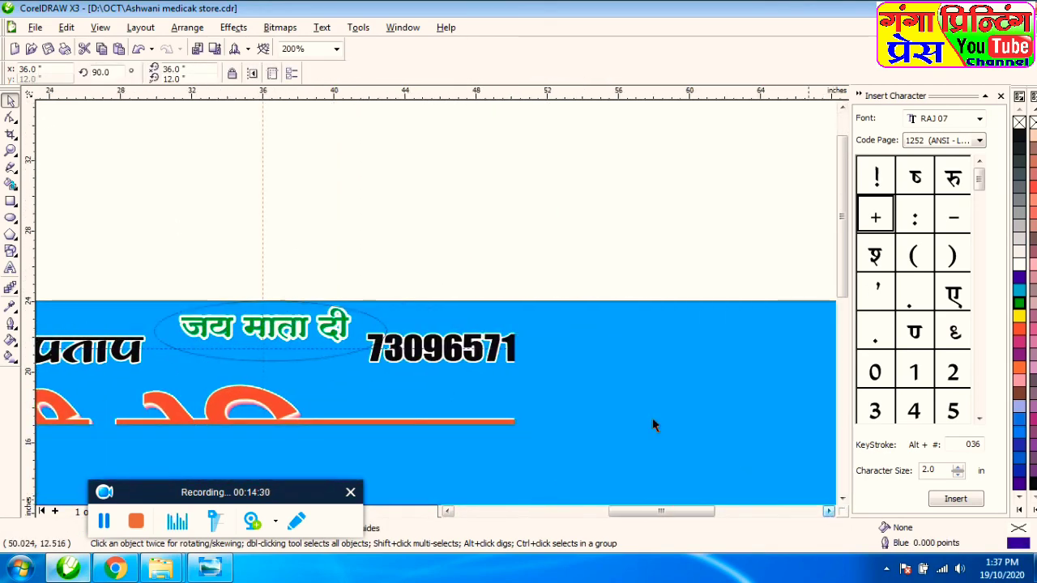
key("Escape")
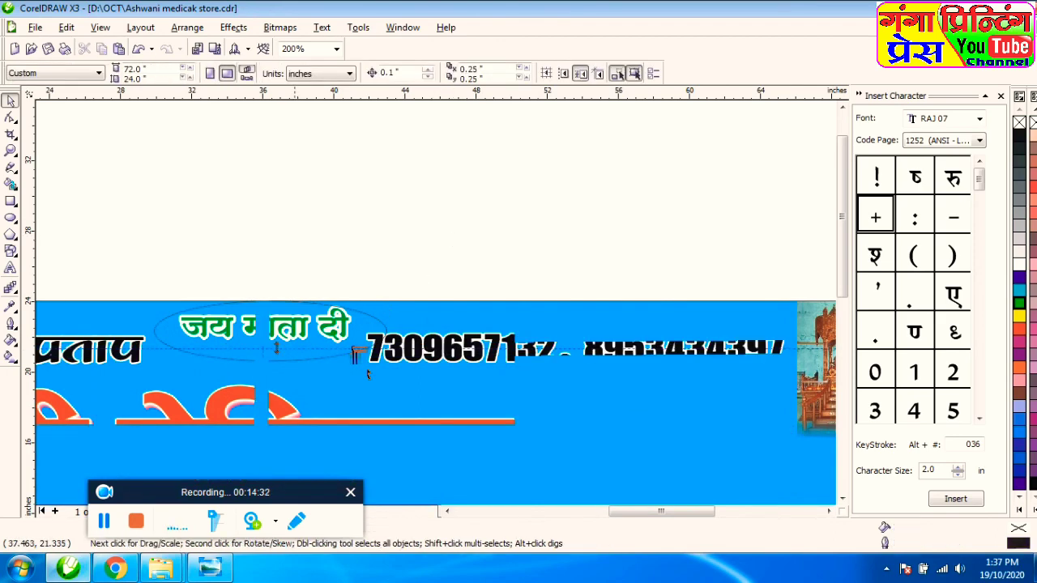
left_click(372, 336)
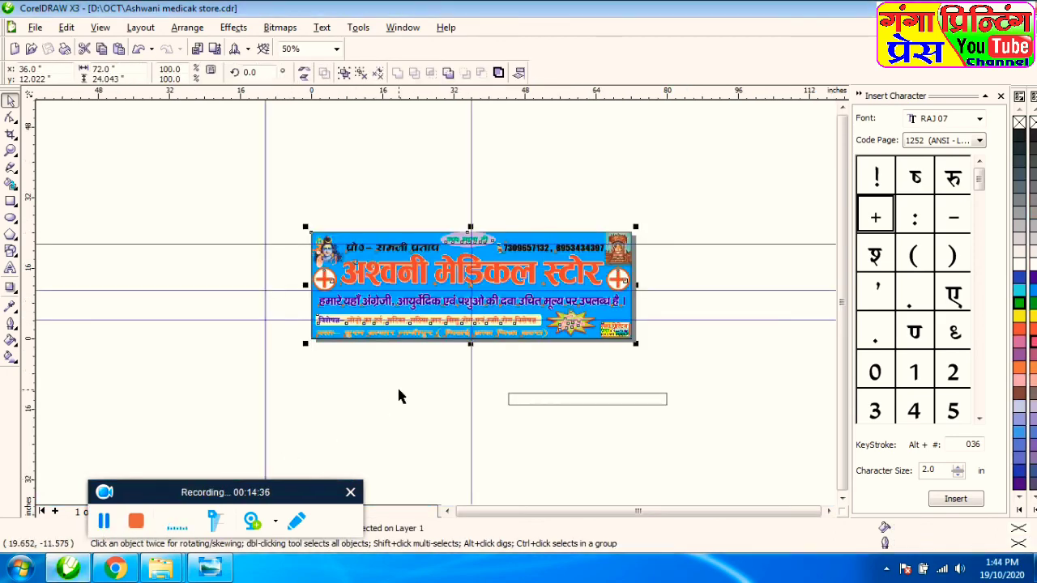
Review the completed banner, from the specialist and address lines to the filled ellipse, mobile phone picture, phone numbers and store name
scroll(466, 335, "up", 2)
left_click(461, 351)
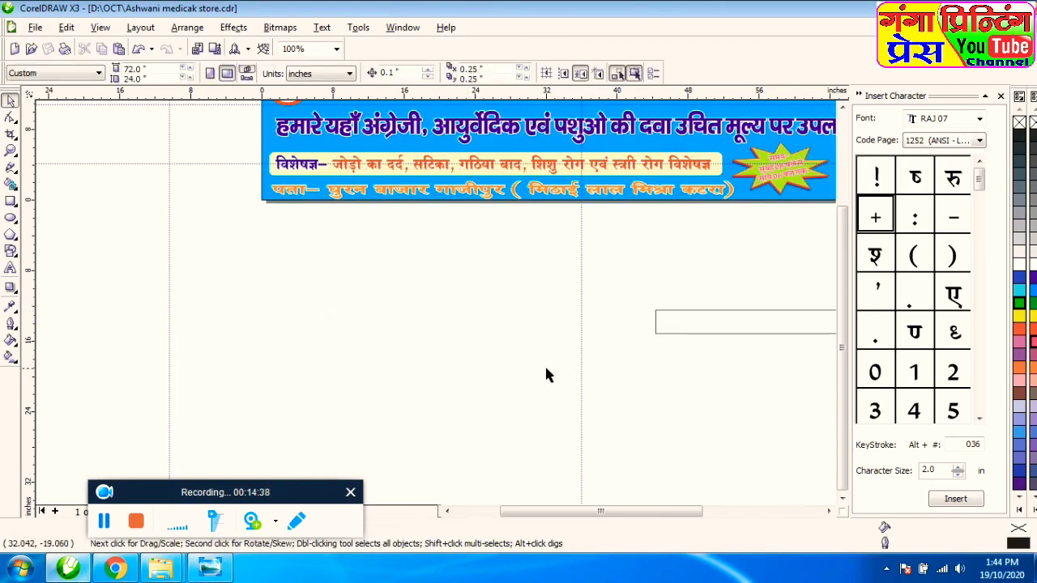
scroll(677, 438, "down", 1)
left_click(830, 513)
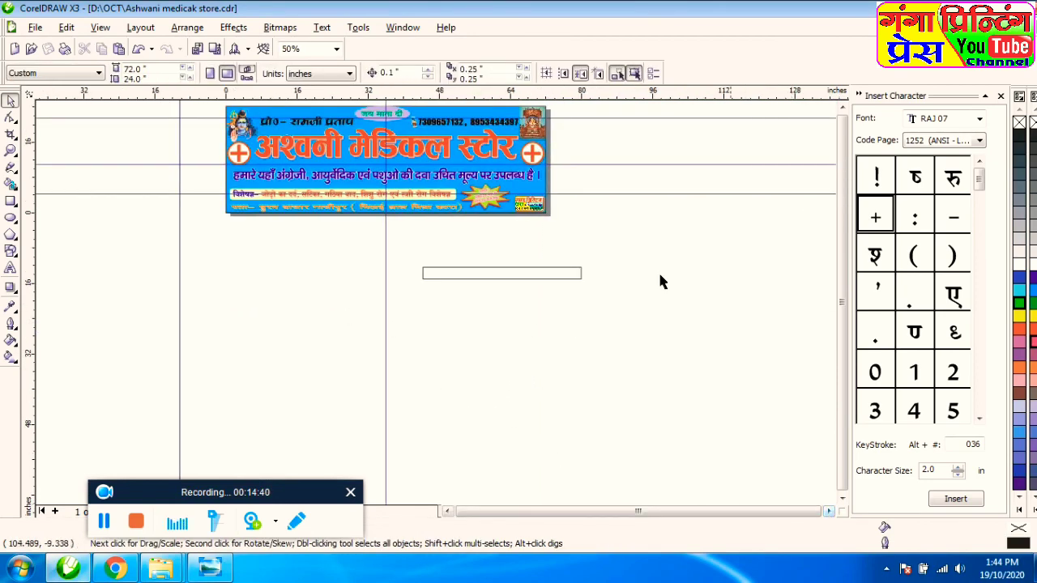
scroll(350, 204, "up", 3)
scroll(352, 205, "up", 2)
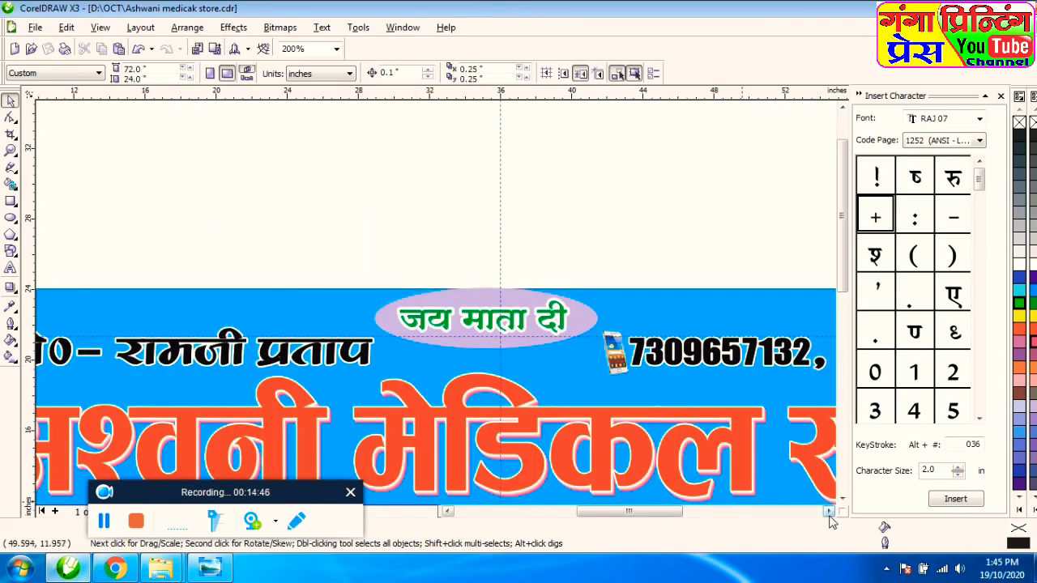
left_click(828, 515)
left_click(828, 515)
left_click(828, 514)
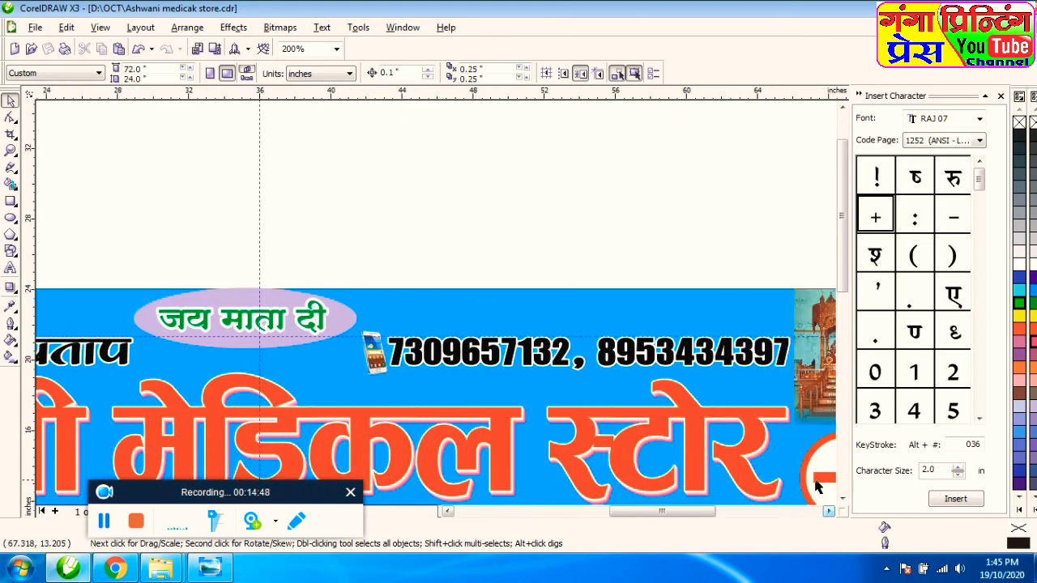
left_click(841, 503)
left_click(841, 503)
left_click(841, 503)
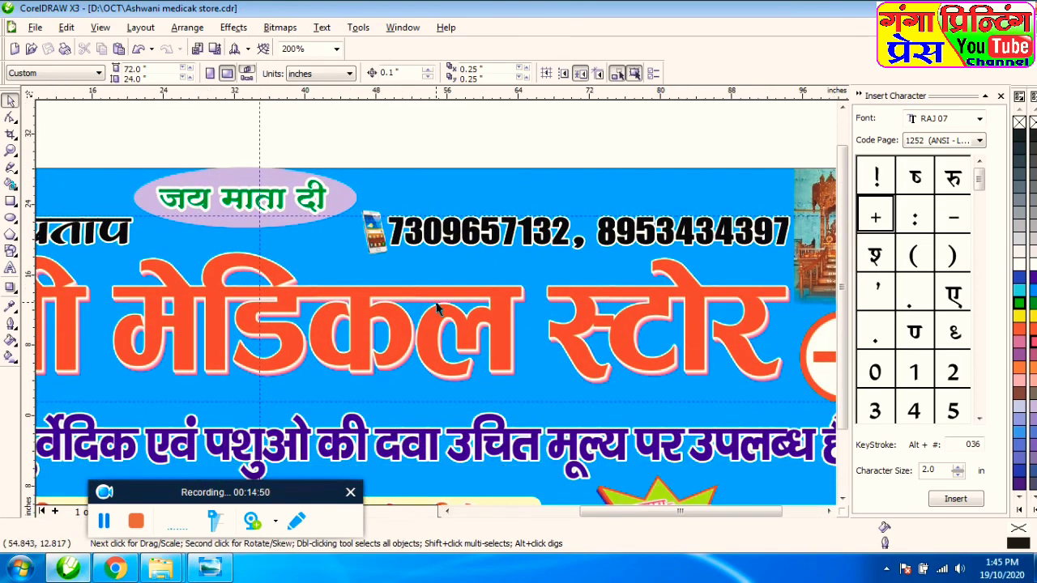
key("F3")
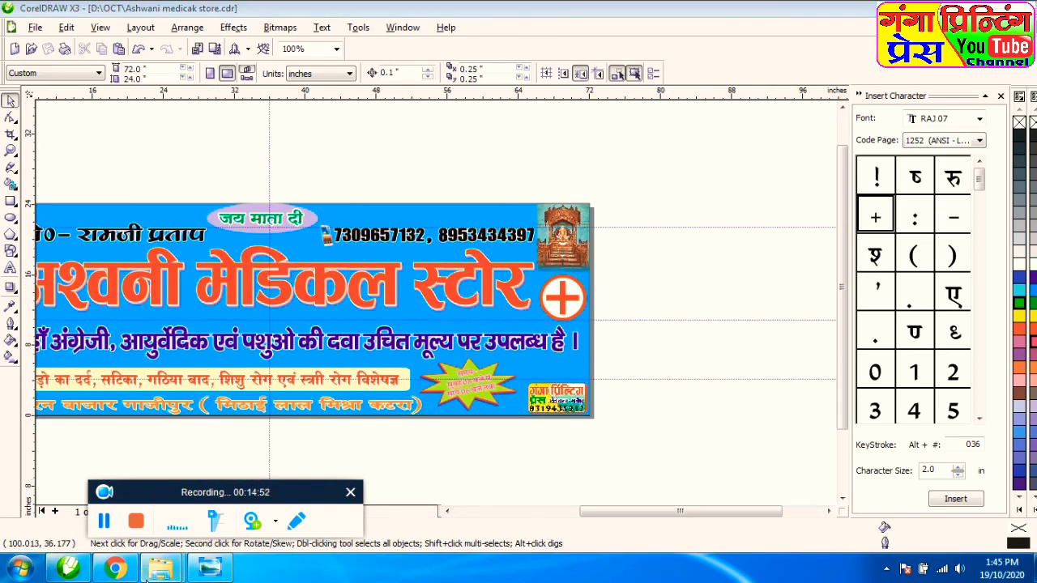
Switch to File Explorer, leave the mobile pictures folder and open the my disain folder on Local Disk (D:)
mouse_move(159, 570)
mouse_move(245, 486)
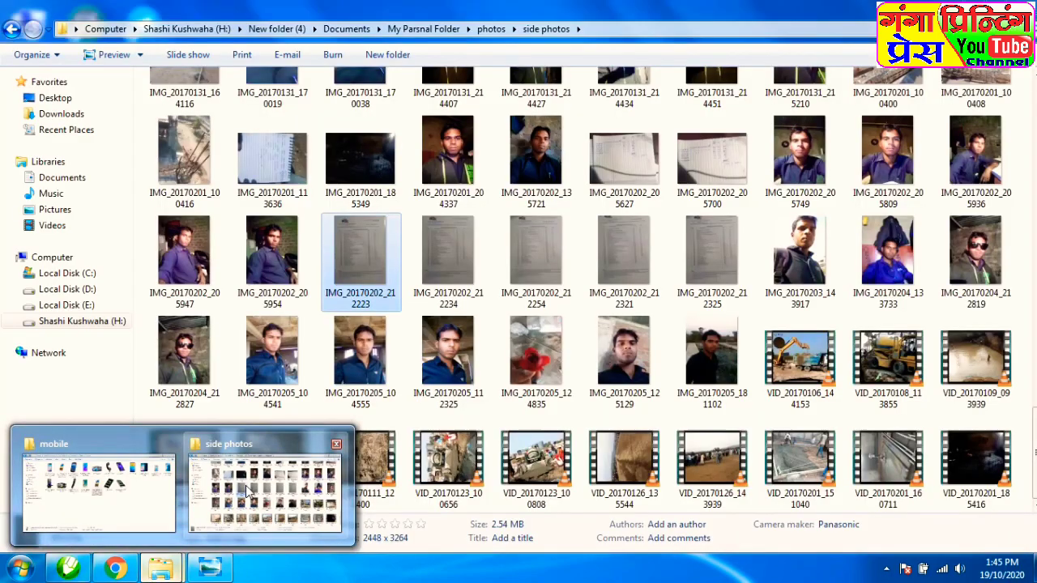
left_click(139, 492)
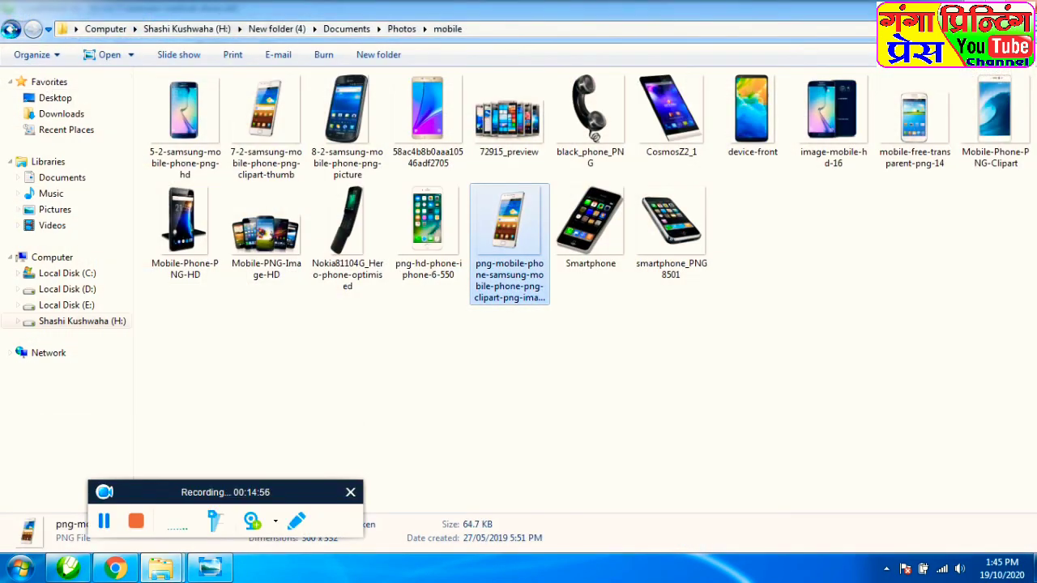
left_click(10, 30)
left_click(10, 30)
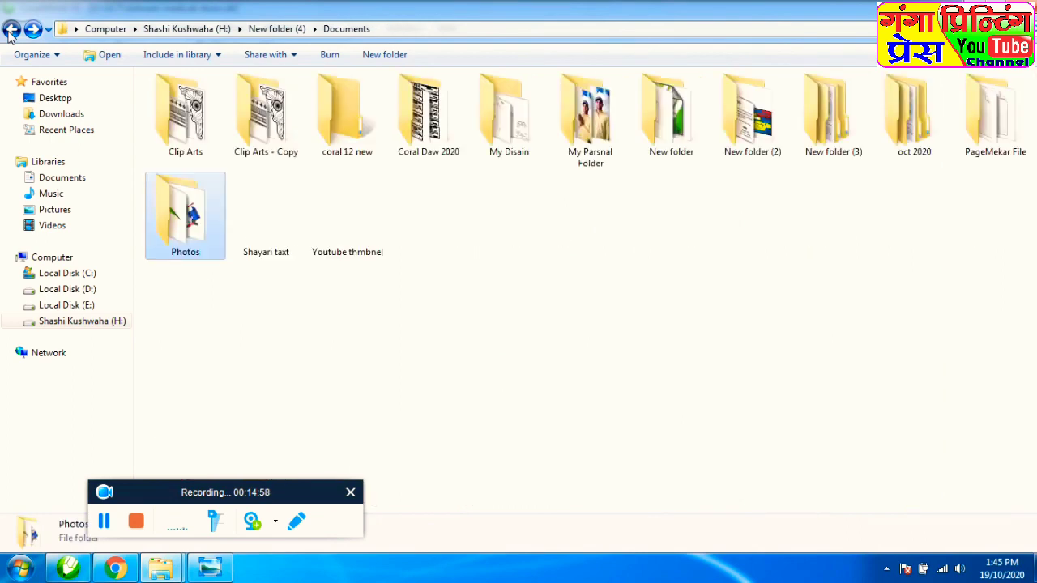
left_click(10, 30)
left_click(10, 30)
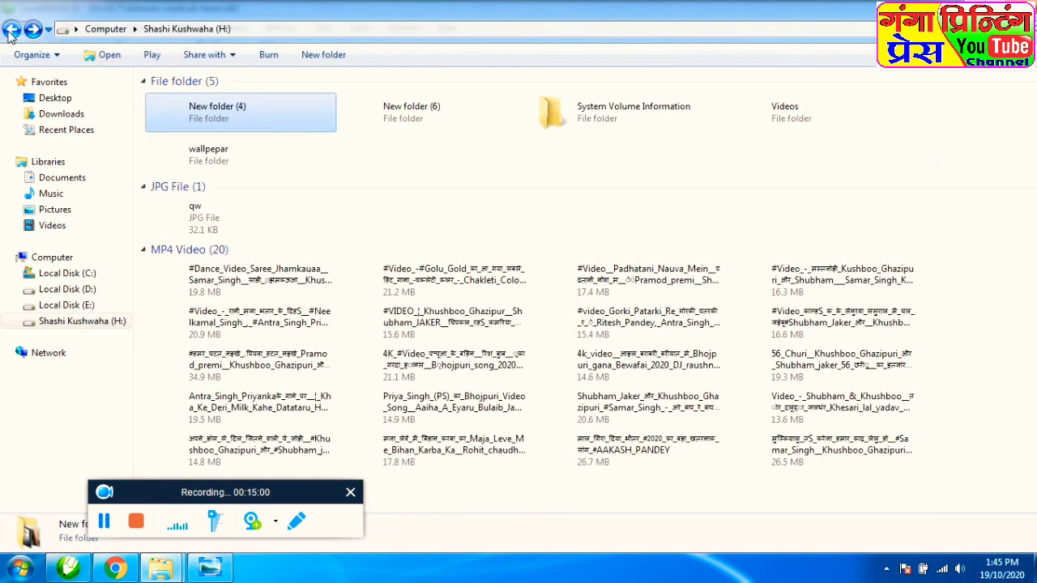
left_click(10, 30)
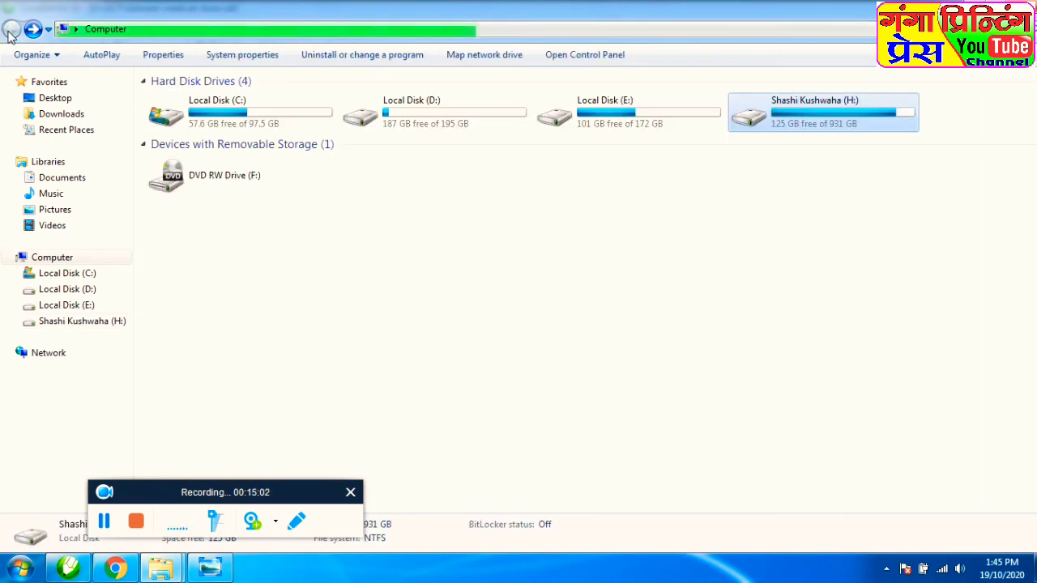
left_click(441, 114)
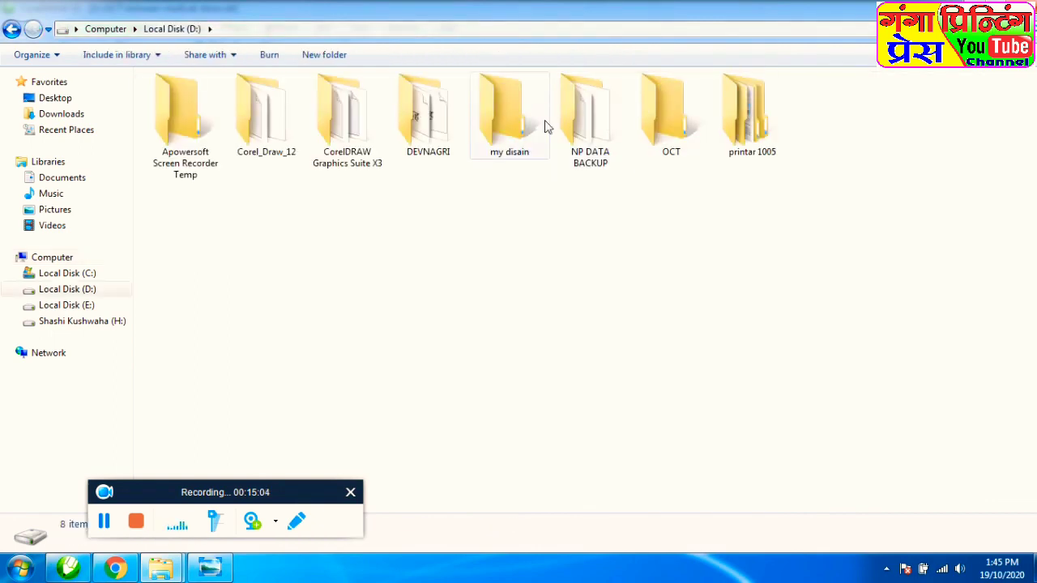
double_click(505, 121)
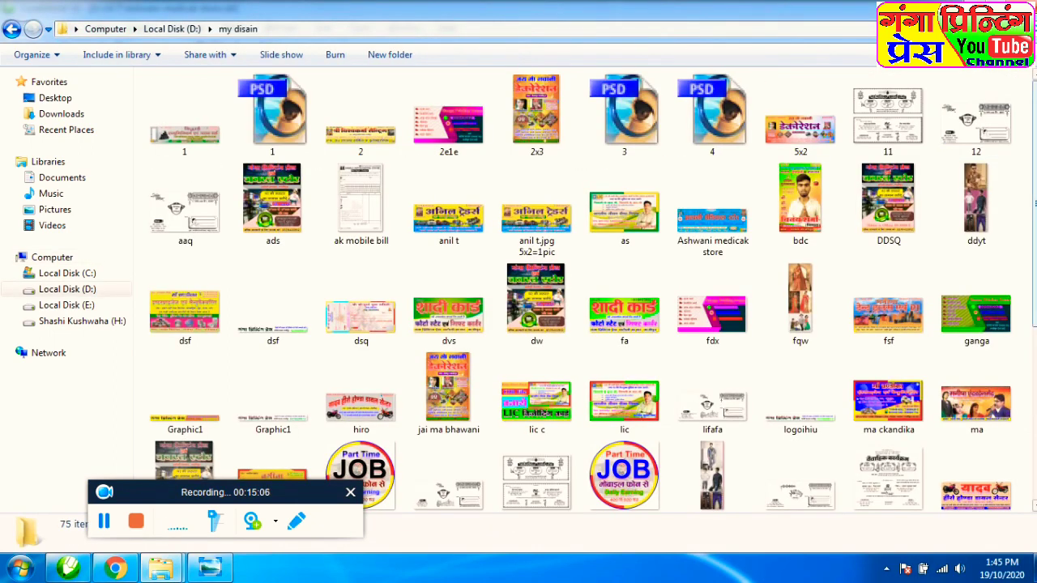
Find the Ashwani medicak store image among the saved designs and open it in Windows Photo Viewer
scroll(581, 290, "down", 8)
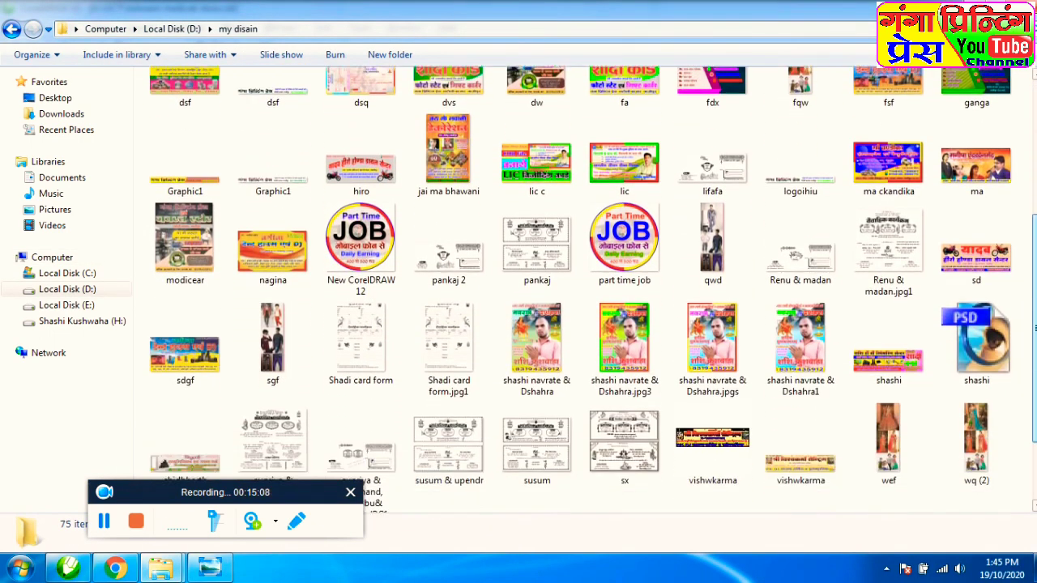
scroll(856, 185, "up", 6)
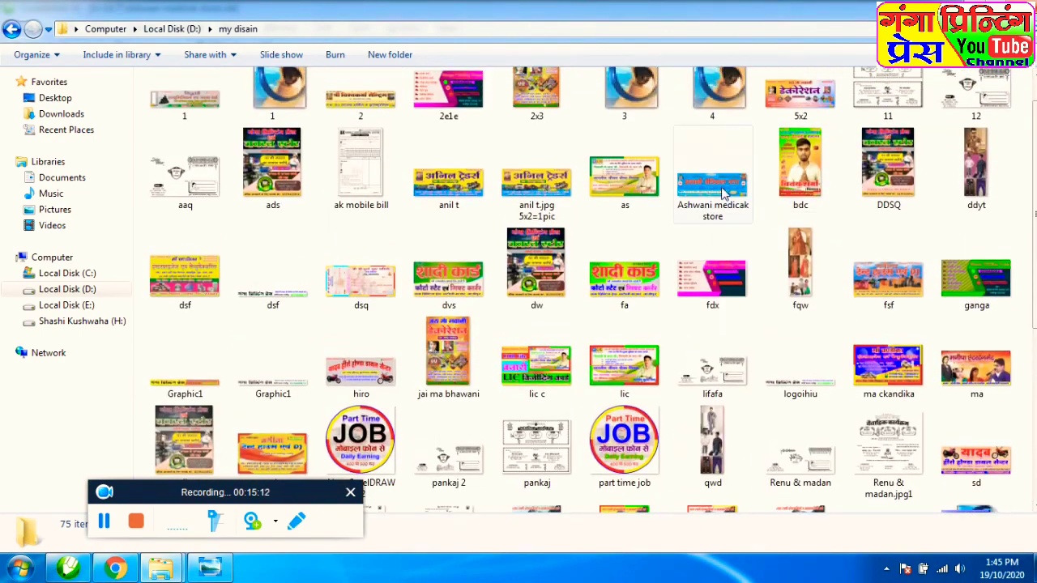
left_click(723, 193)
double_click(724, 193)
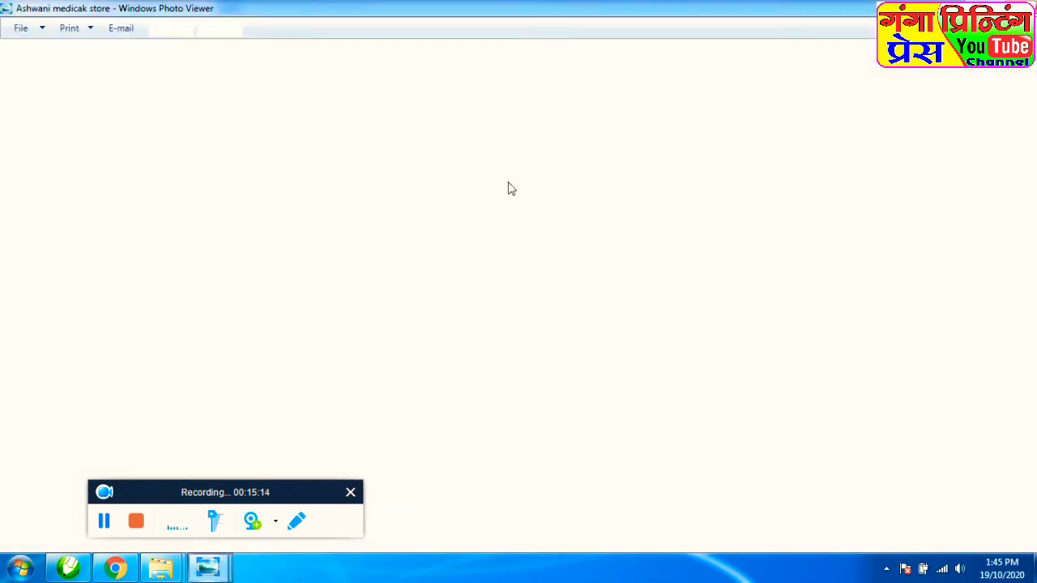